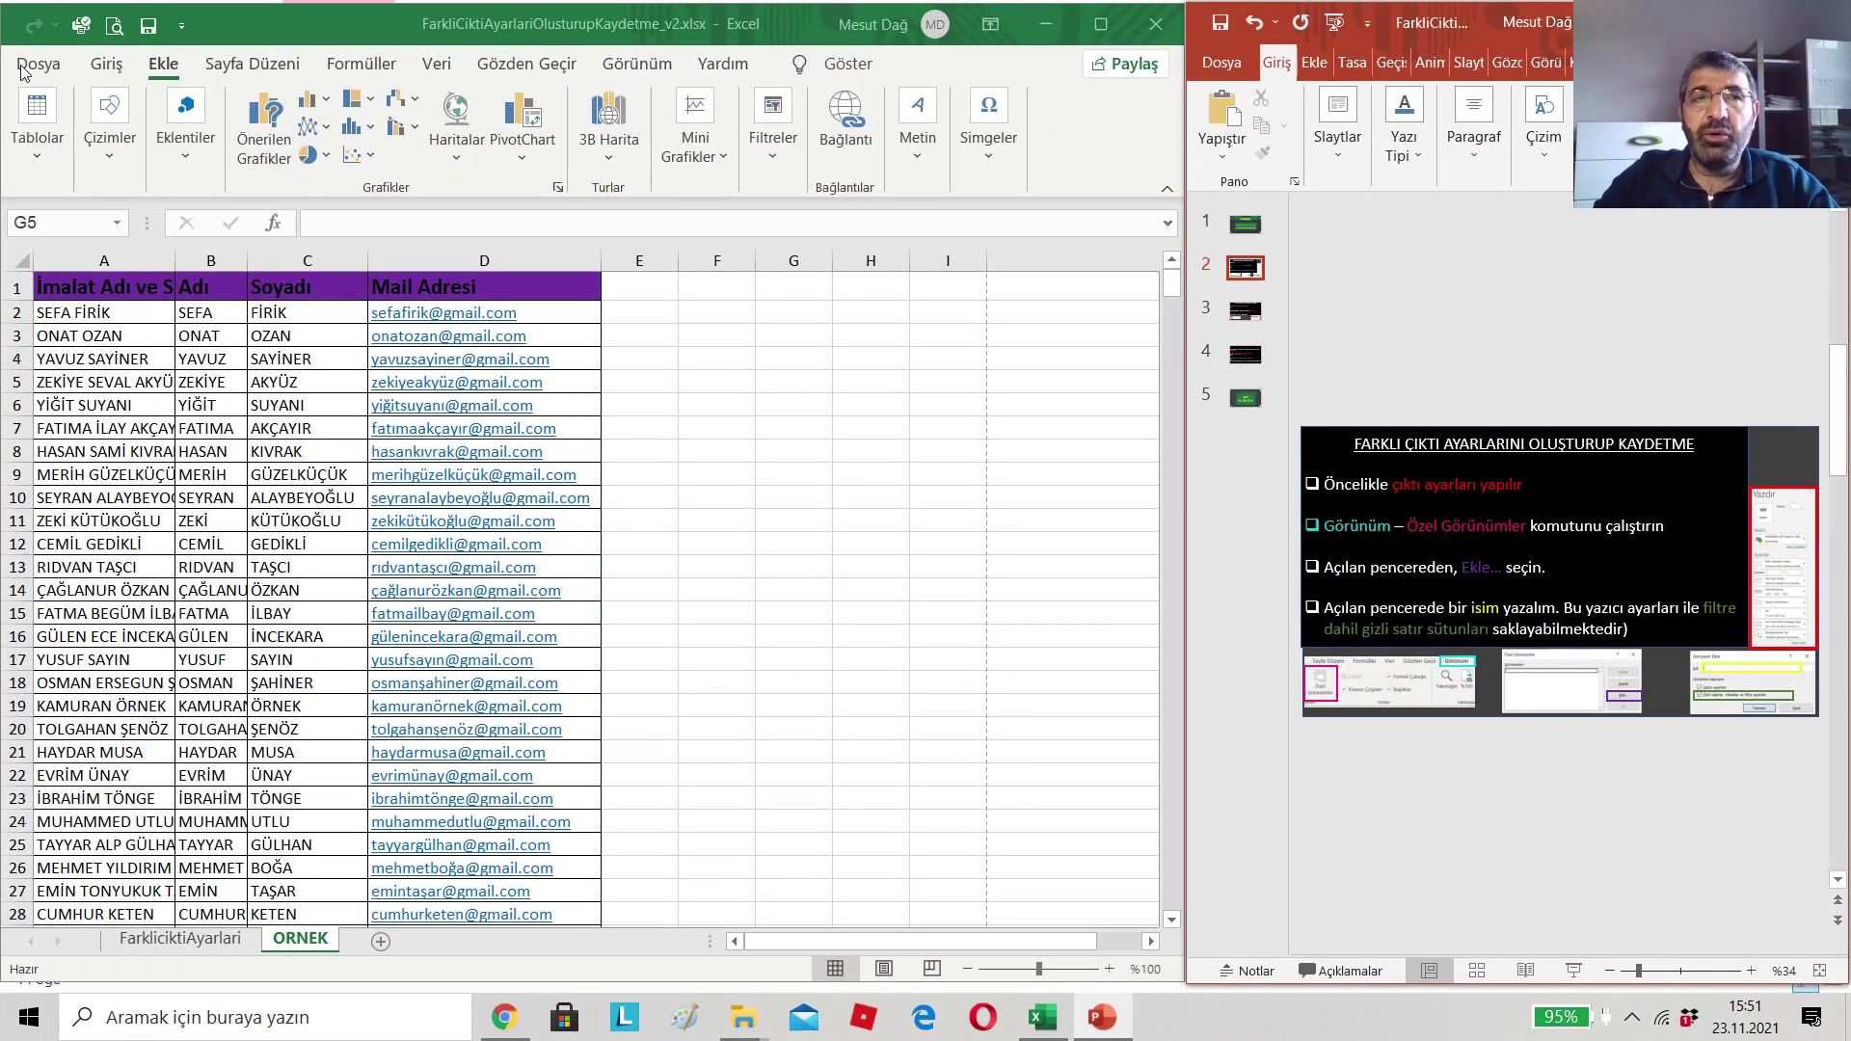
# - Open the File backstage for workbook FarkliCiktiAyarlariOlusturupKaydetme_v2.xlsx
pyautogui.click(21, 67)
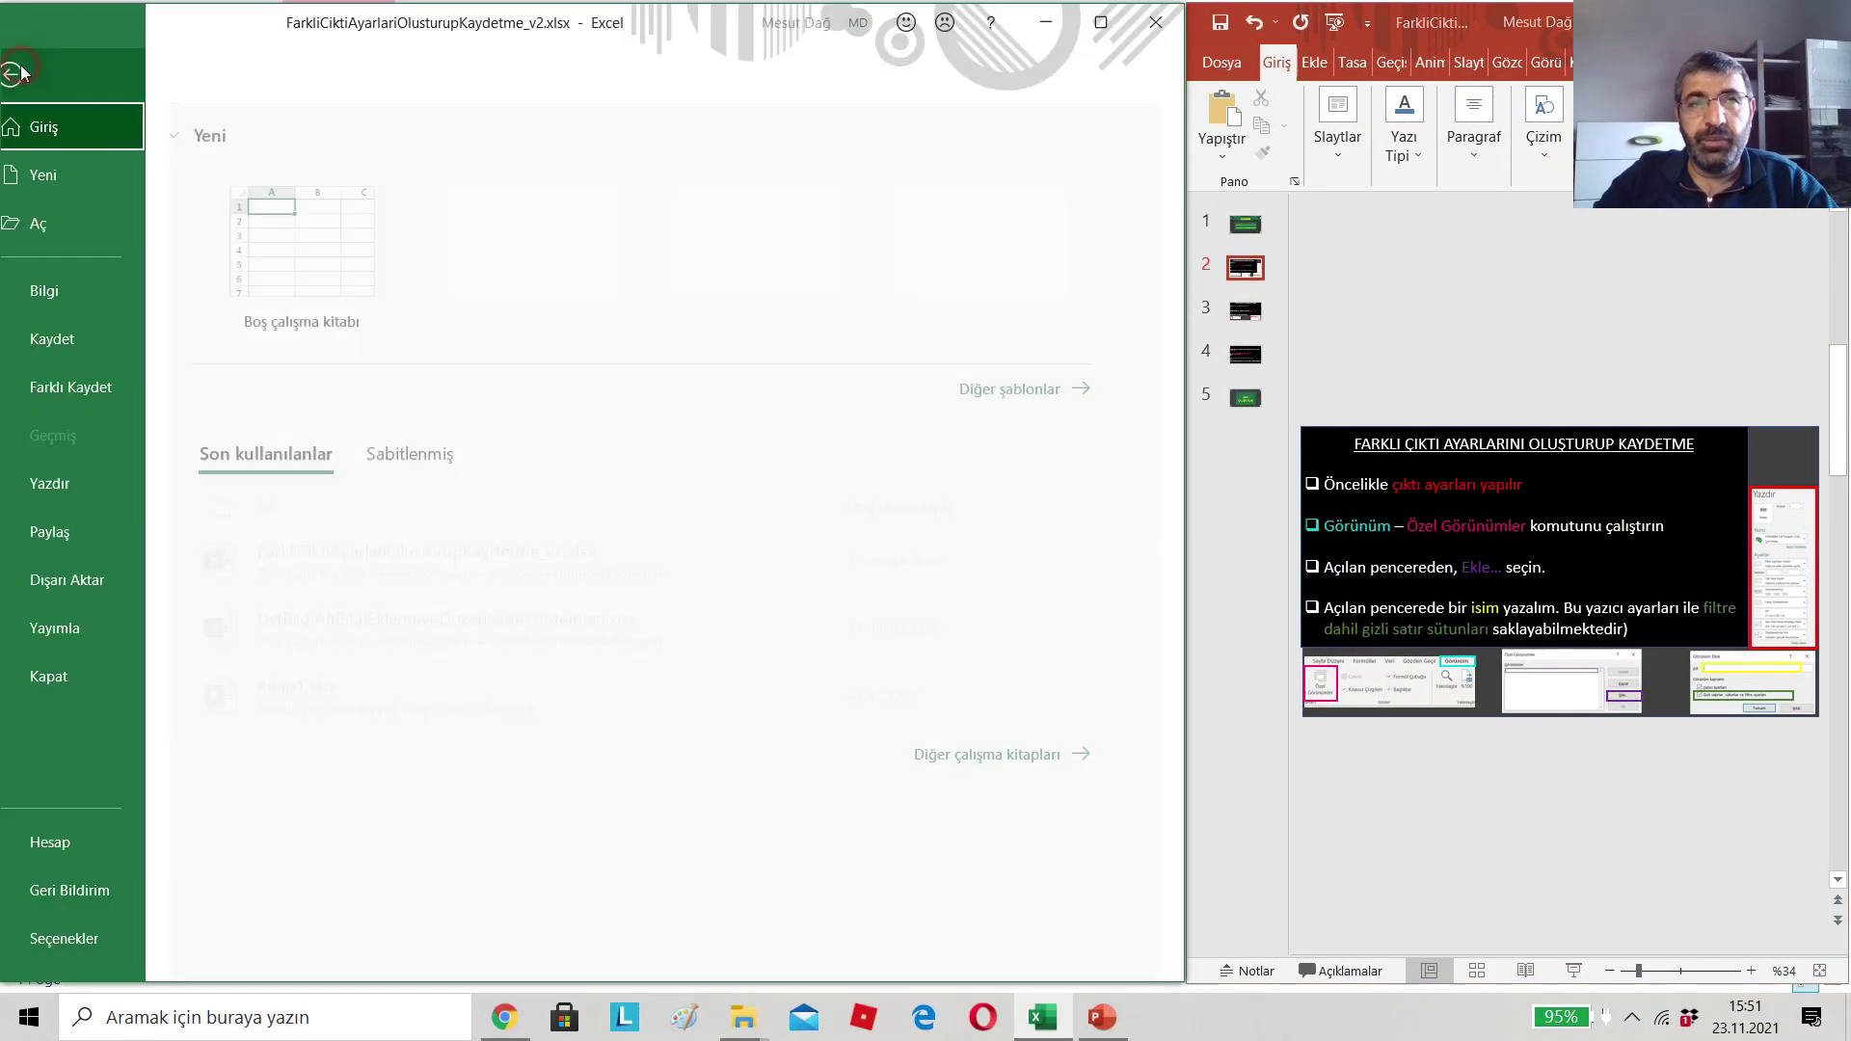
# - Change the print paper size from A4 to A5 and return to the ORNEK sheet
pyautogui.click(68, 482)
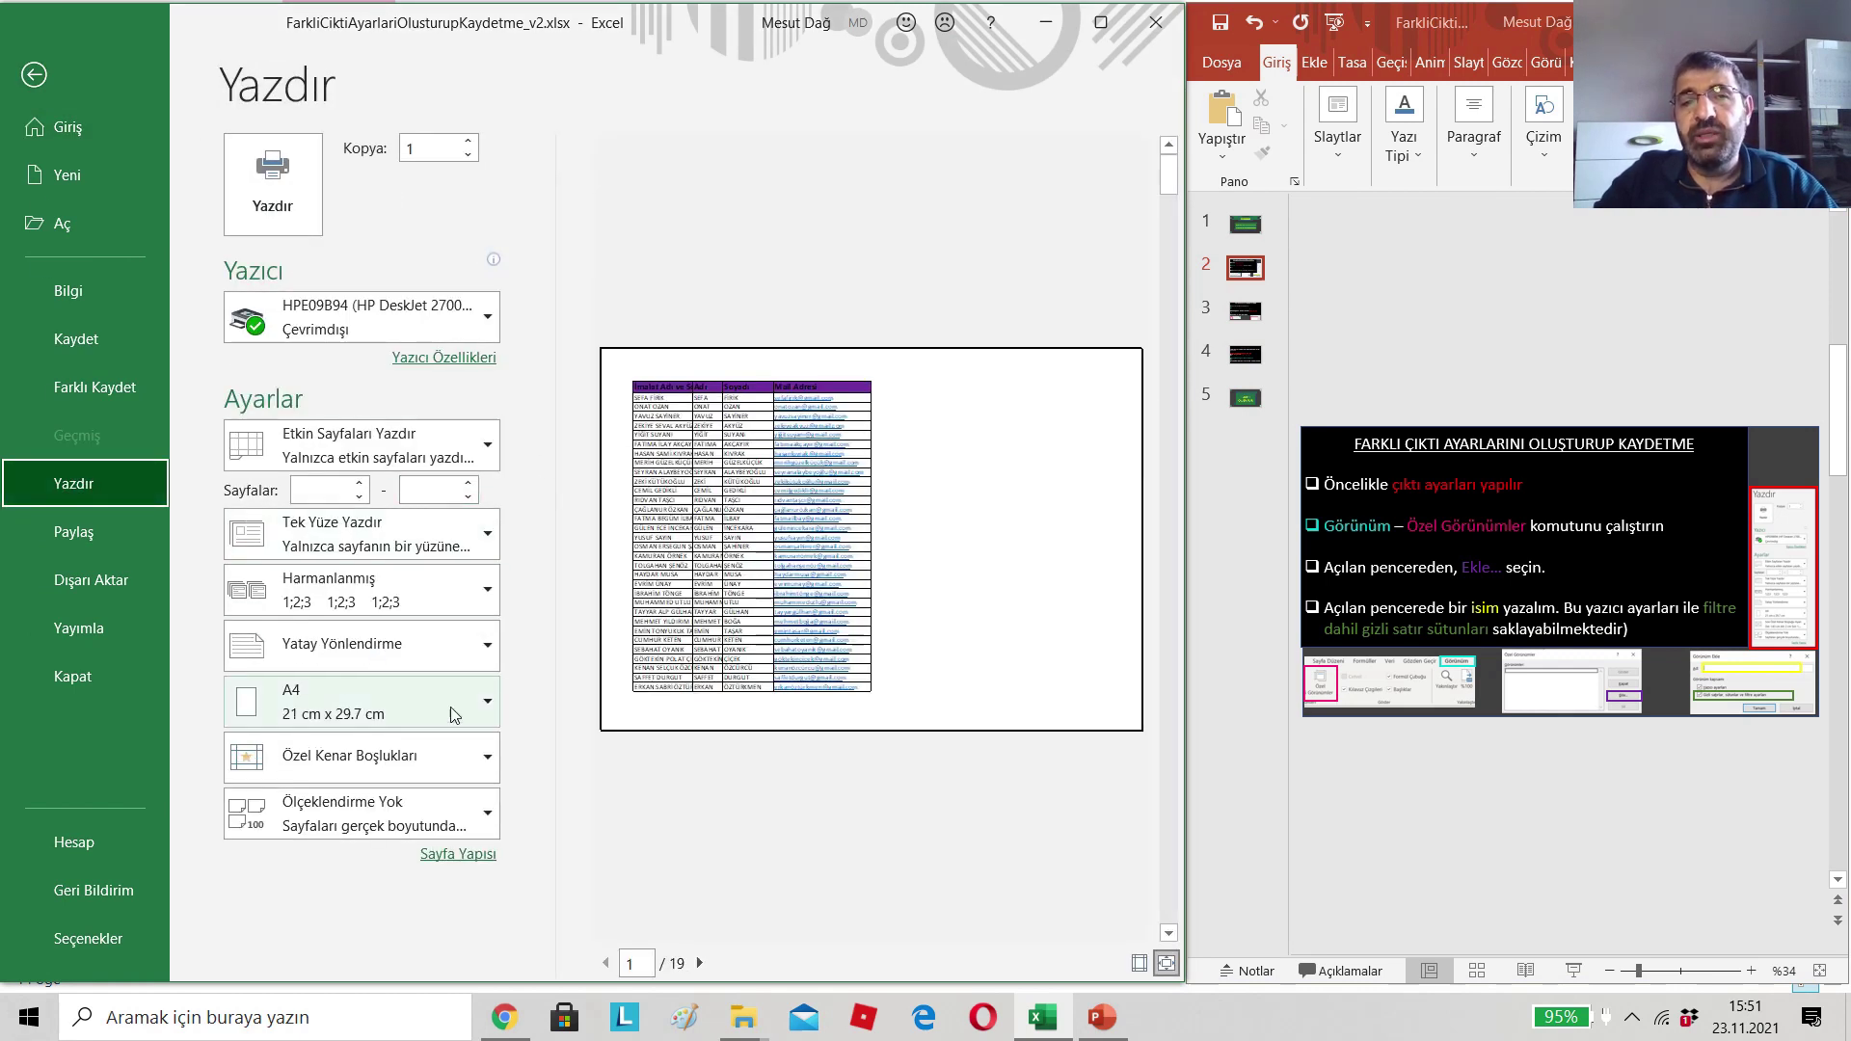
pyautogui.click(477, 704)
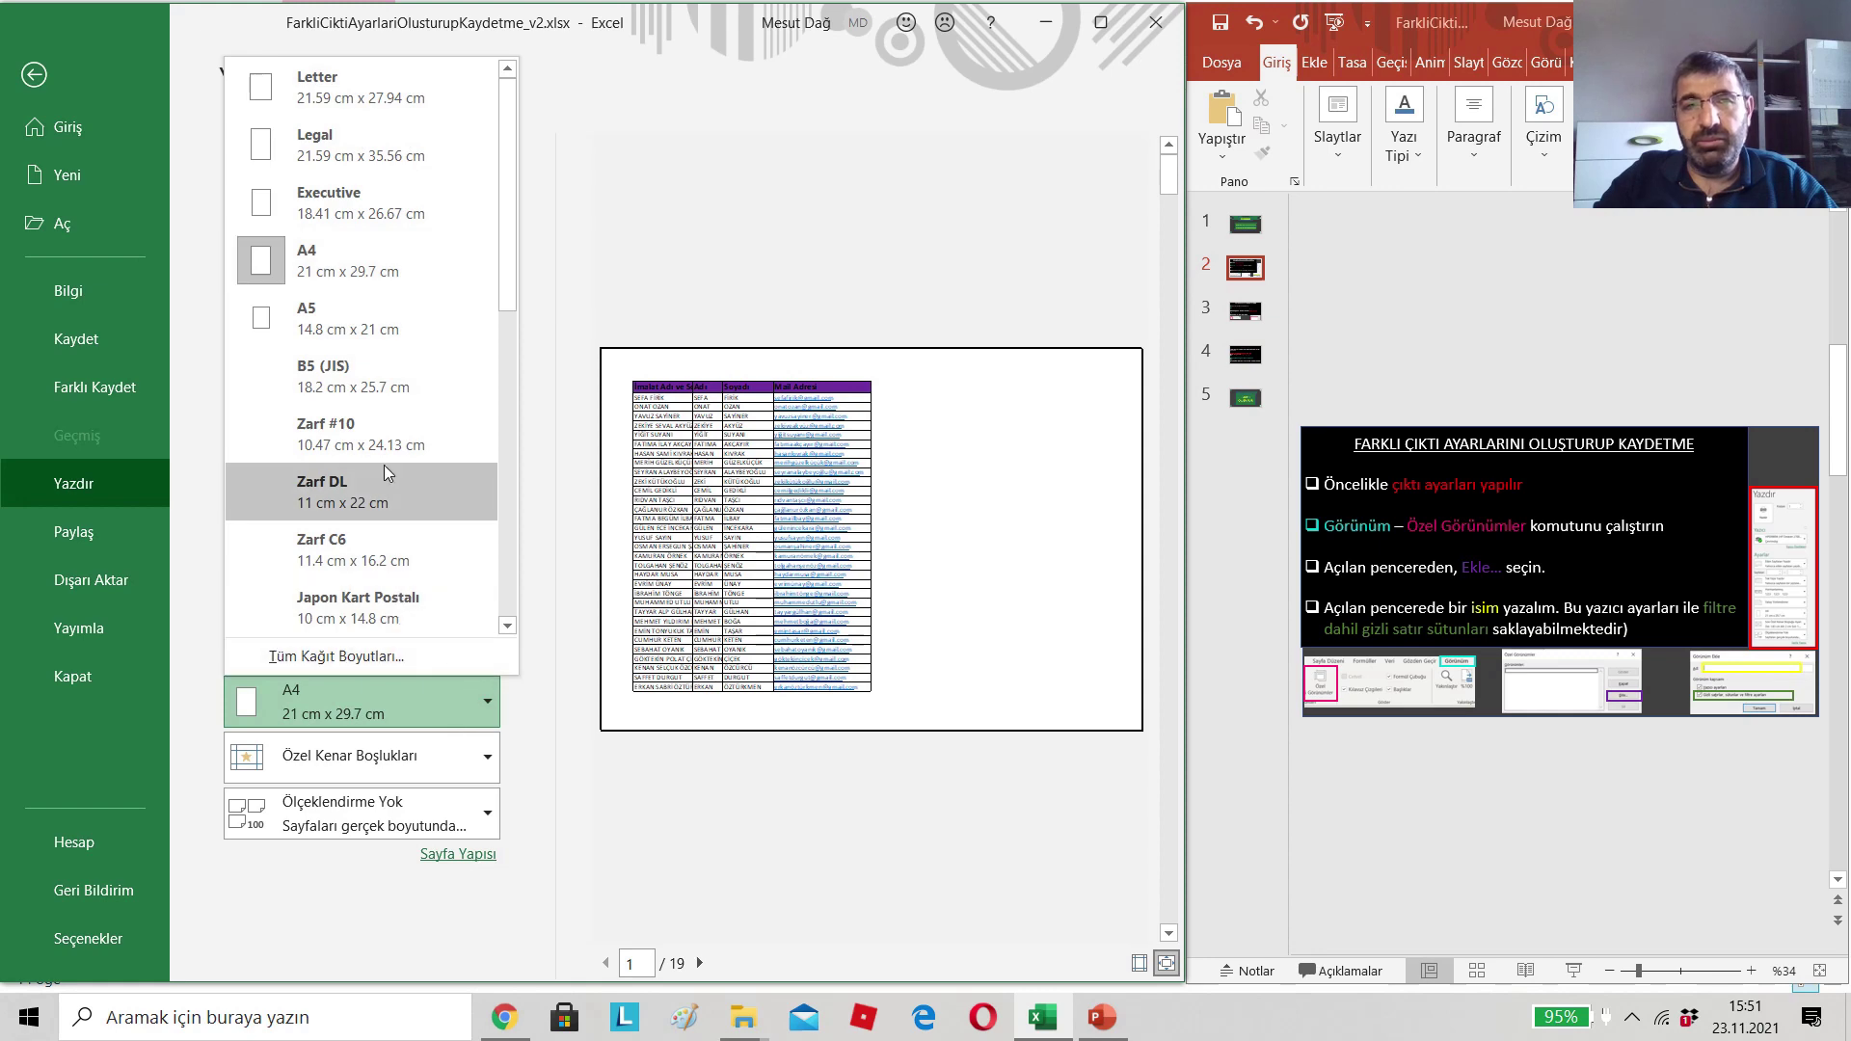
pyautogui.click(342, 300)
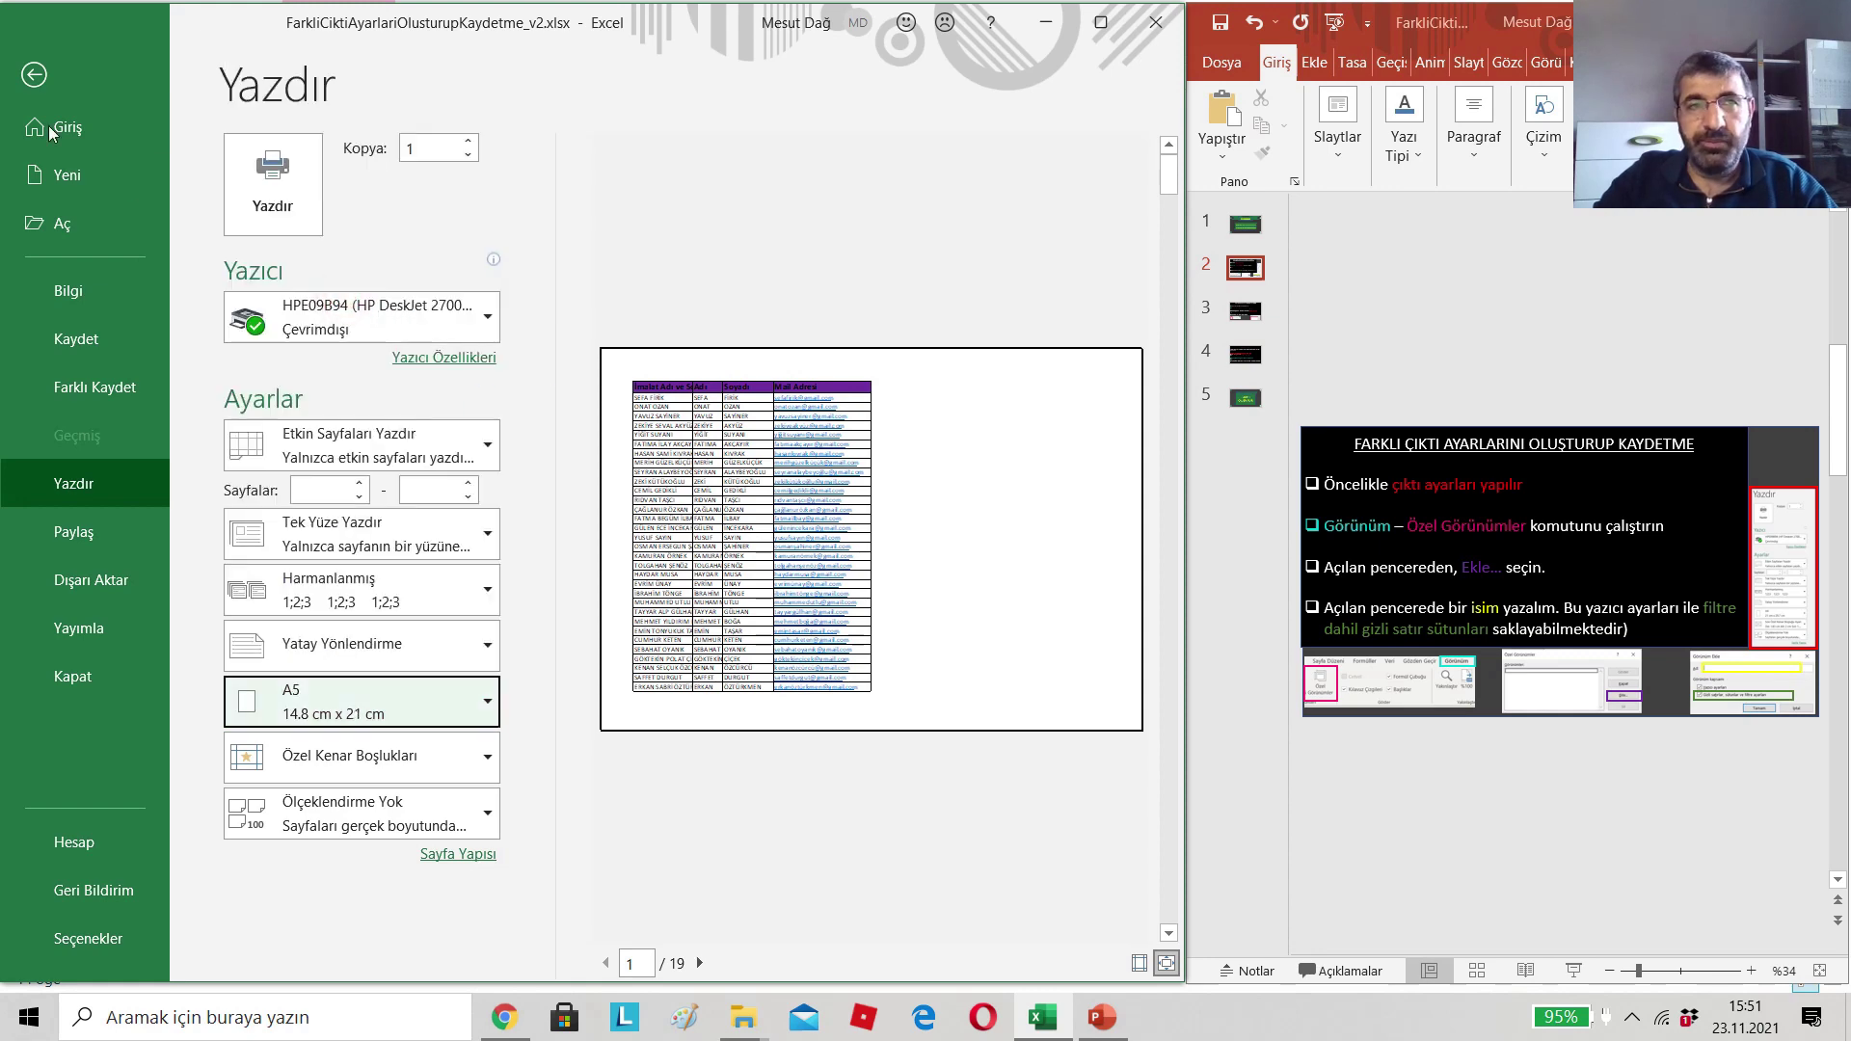
pyautogui.click(36, 77)
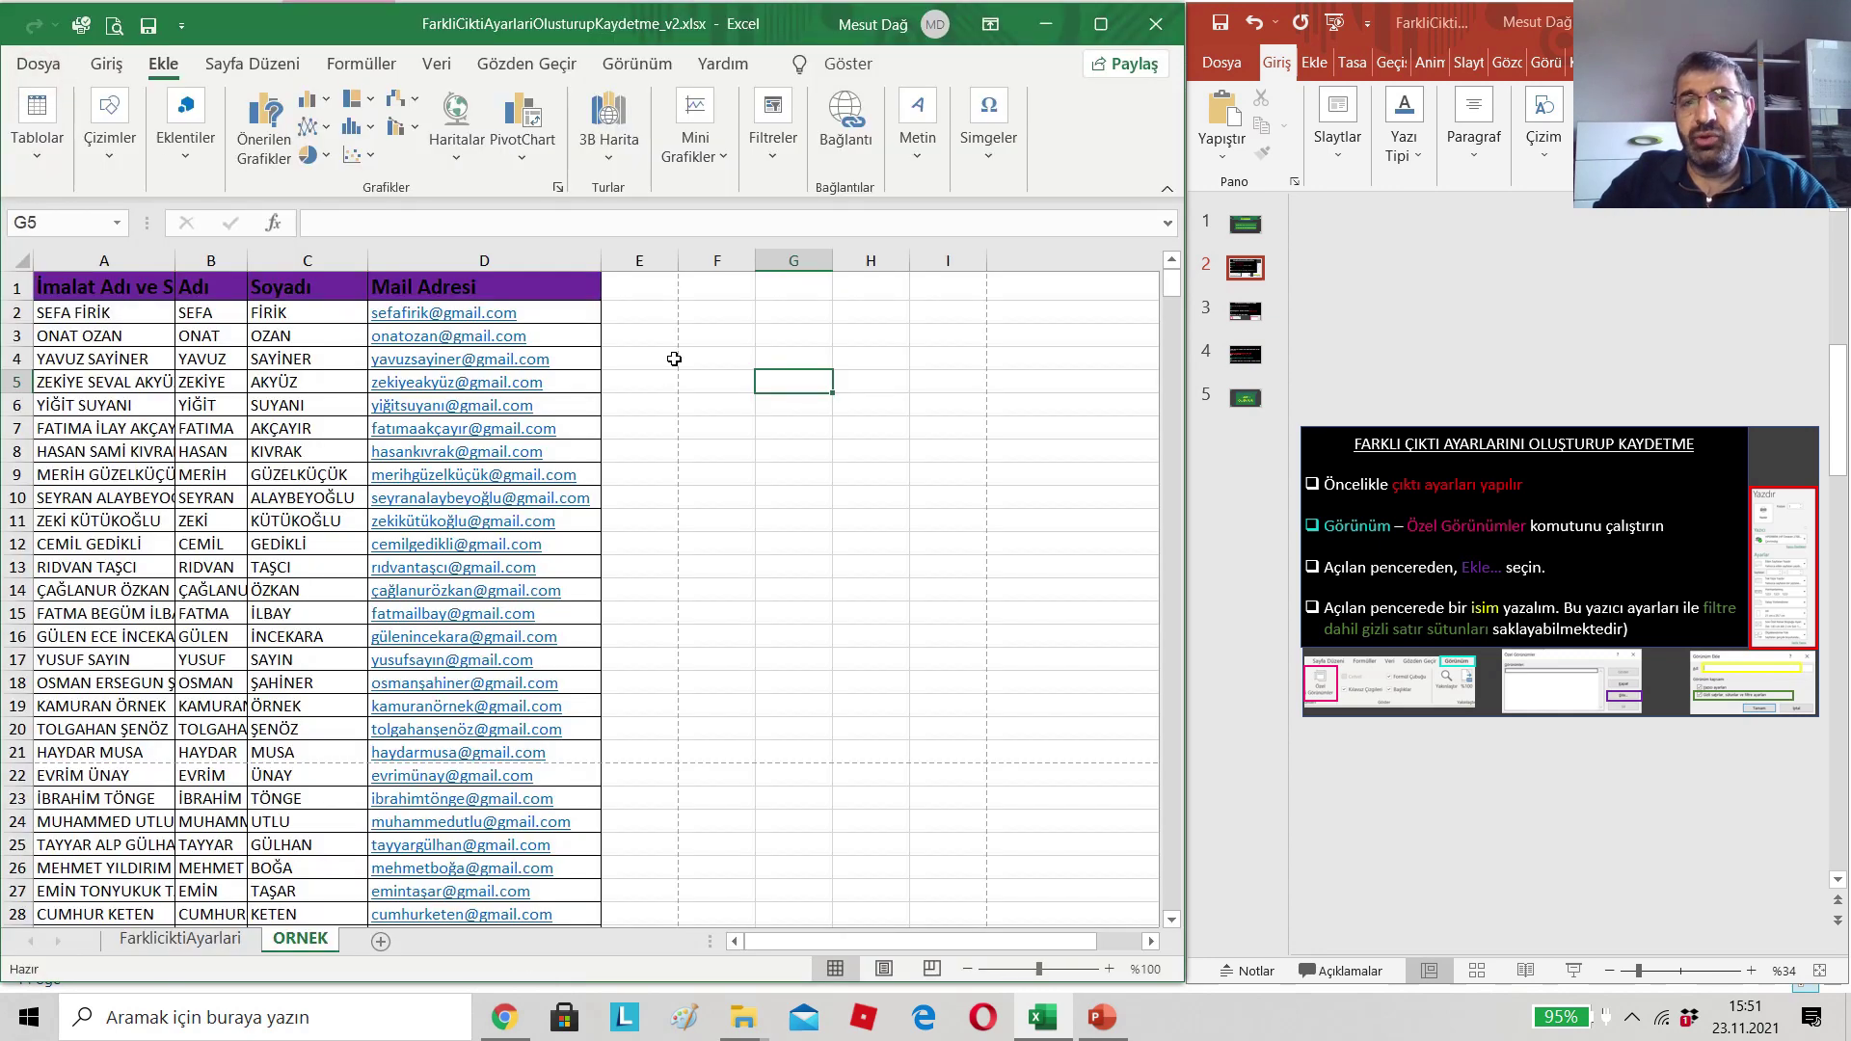
pyautogui.click(679, 306)
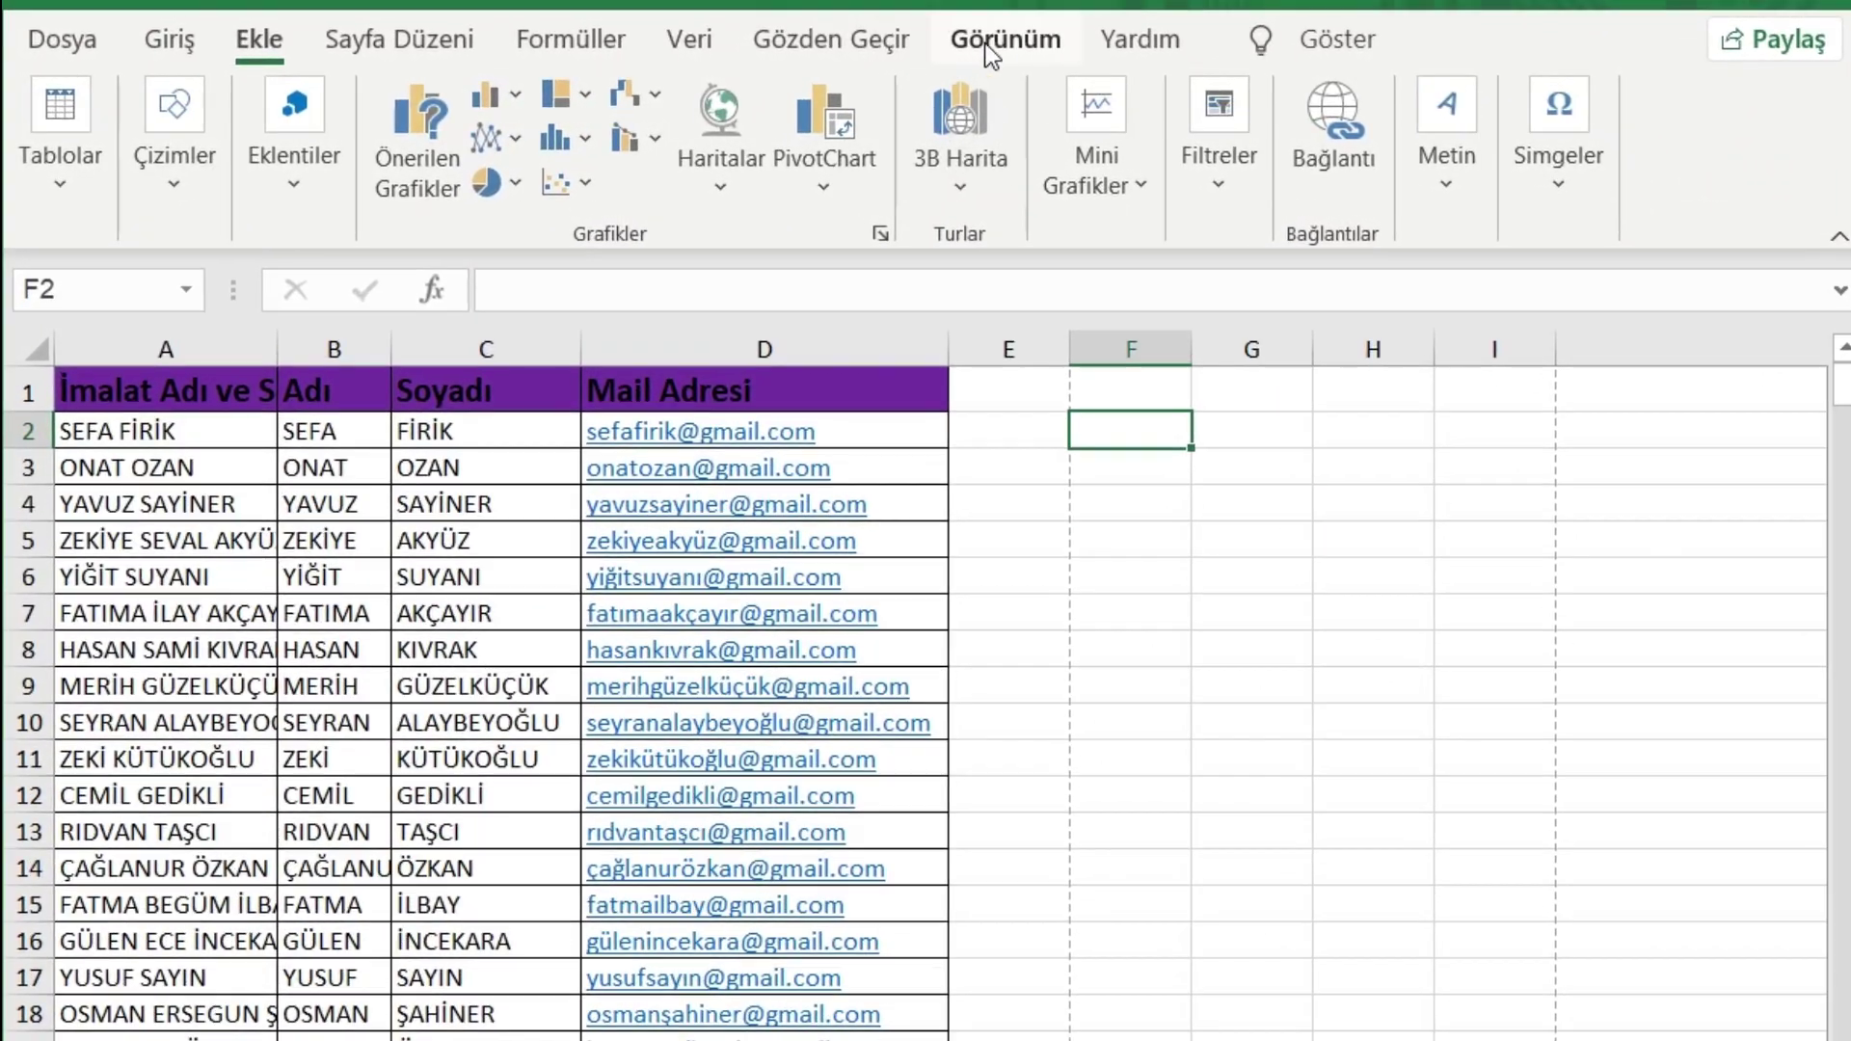
# - Add a custom view named DENEME, keeping both print settings and hidden columns included
pyautogui.click(1002, 43)
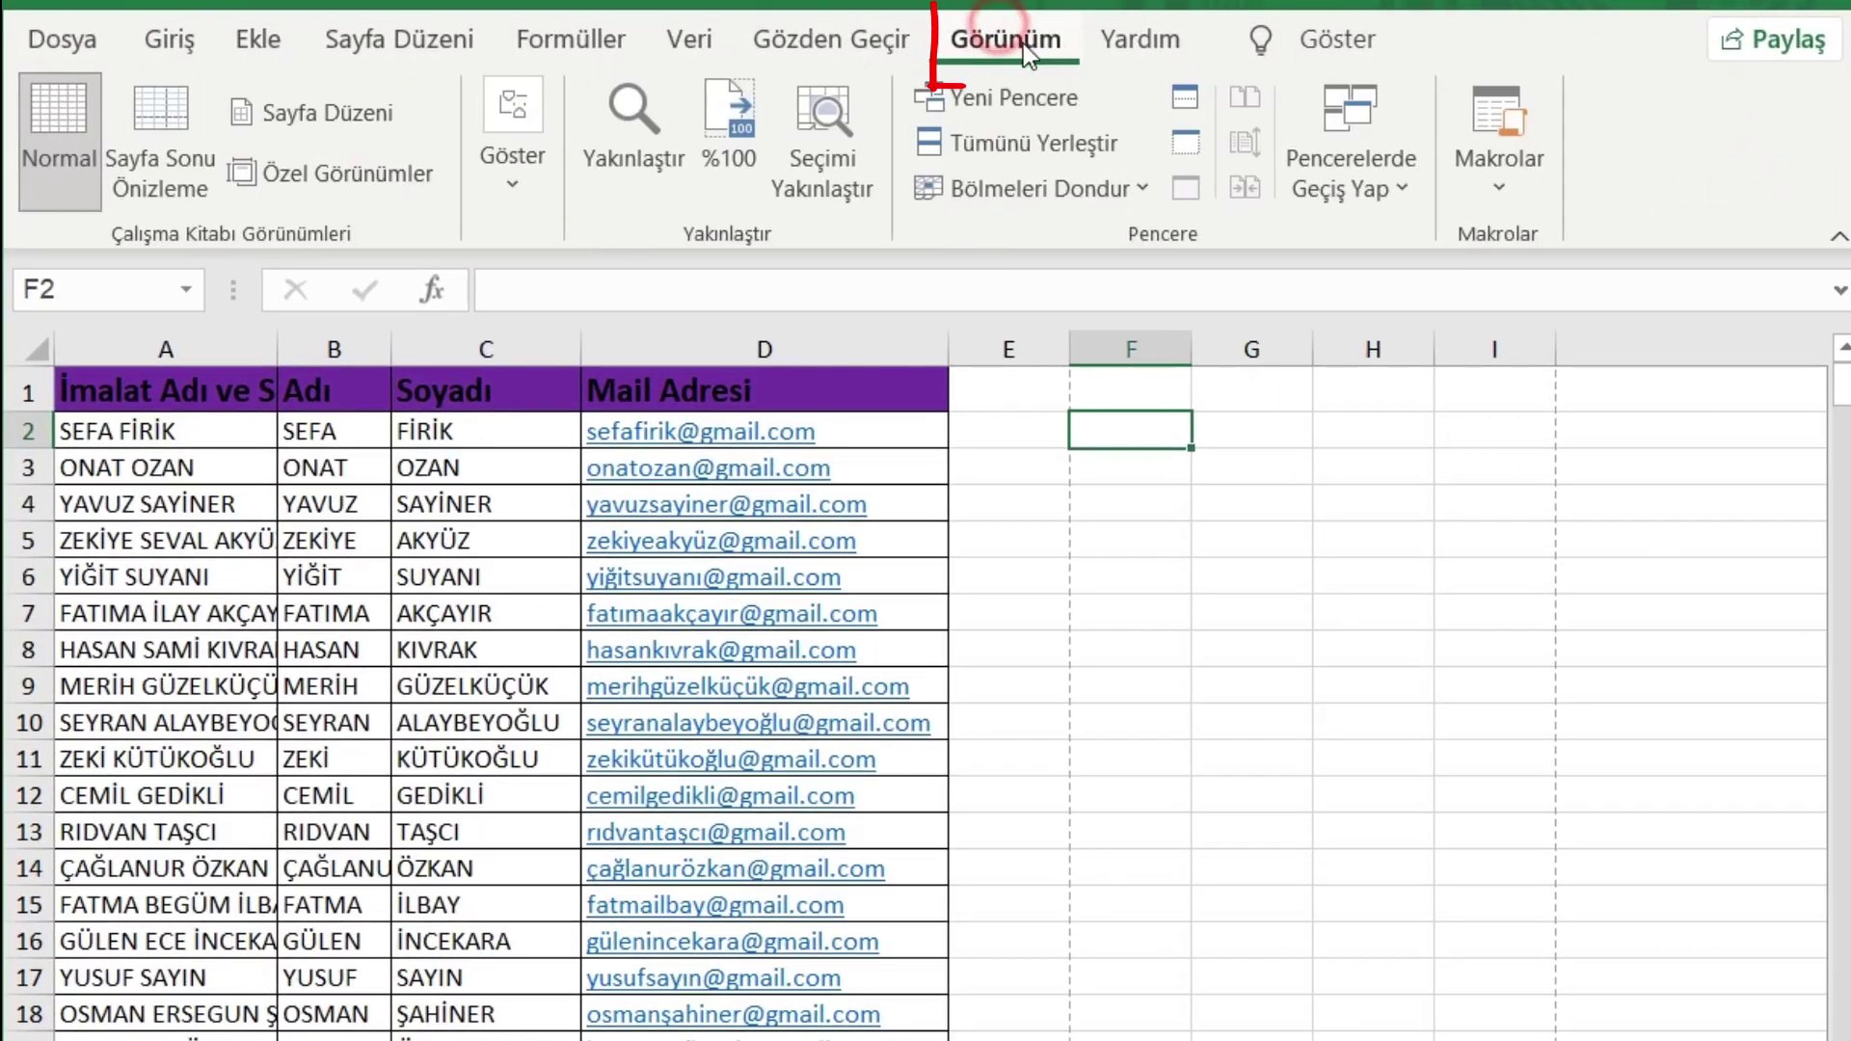
pyautogui.click(374, 172)
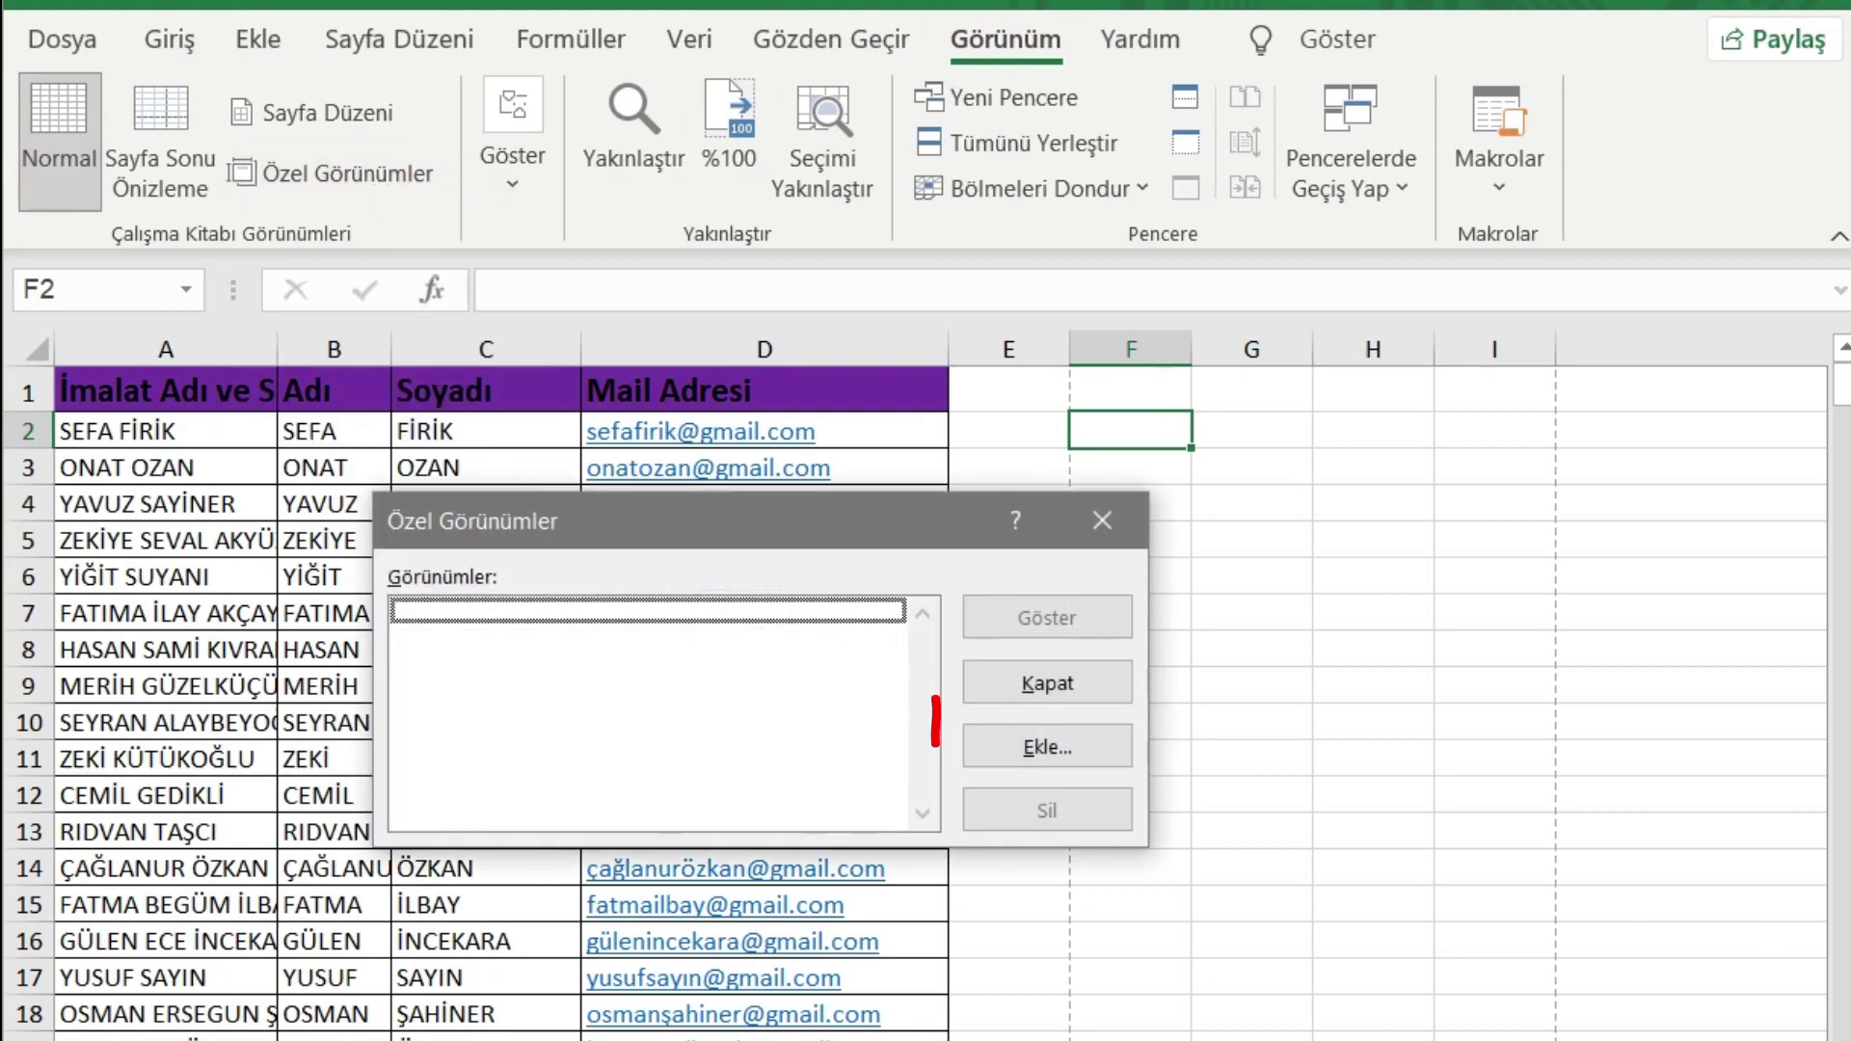
pyautogui.click(1002, 747)
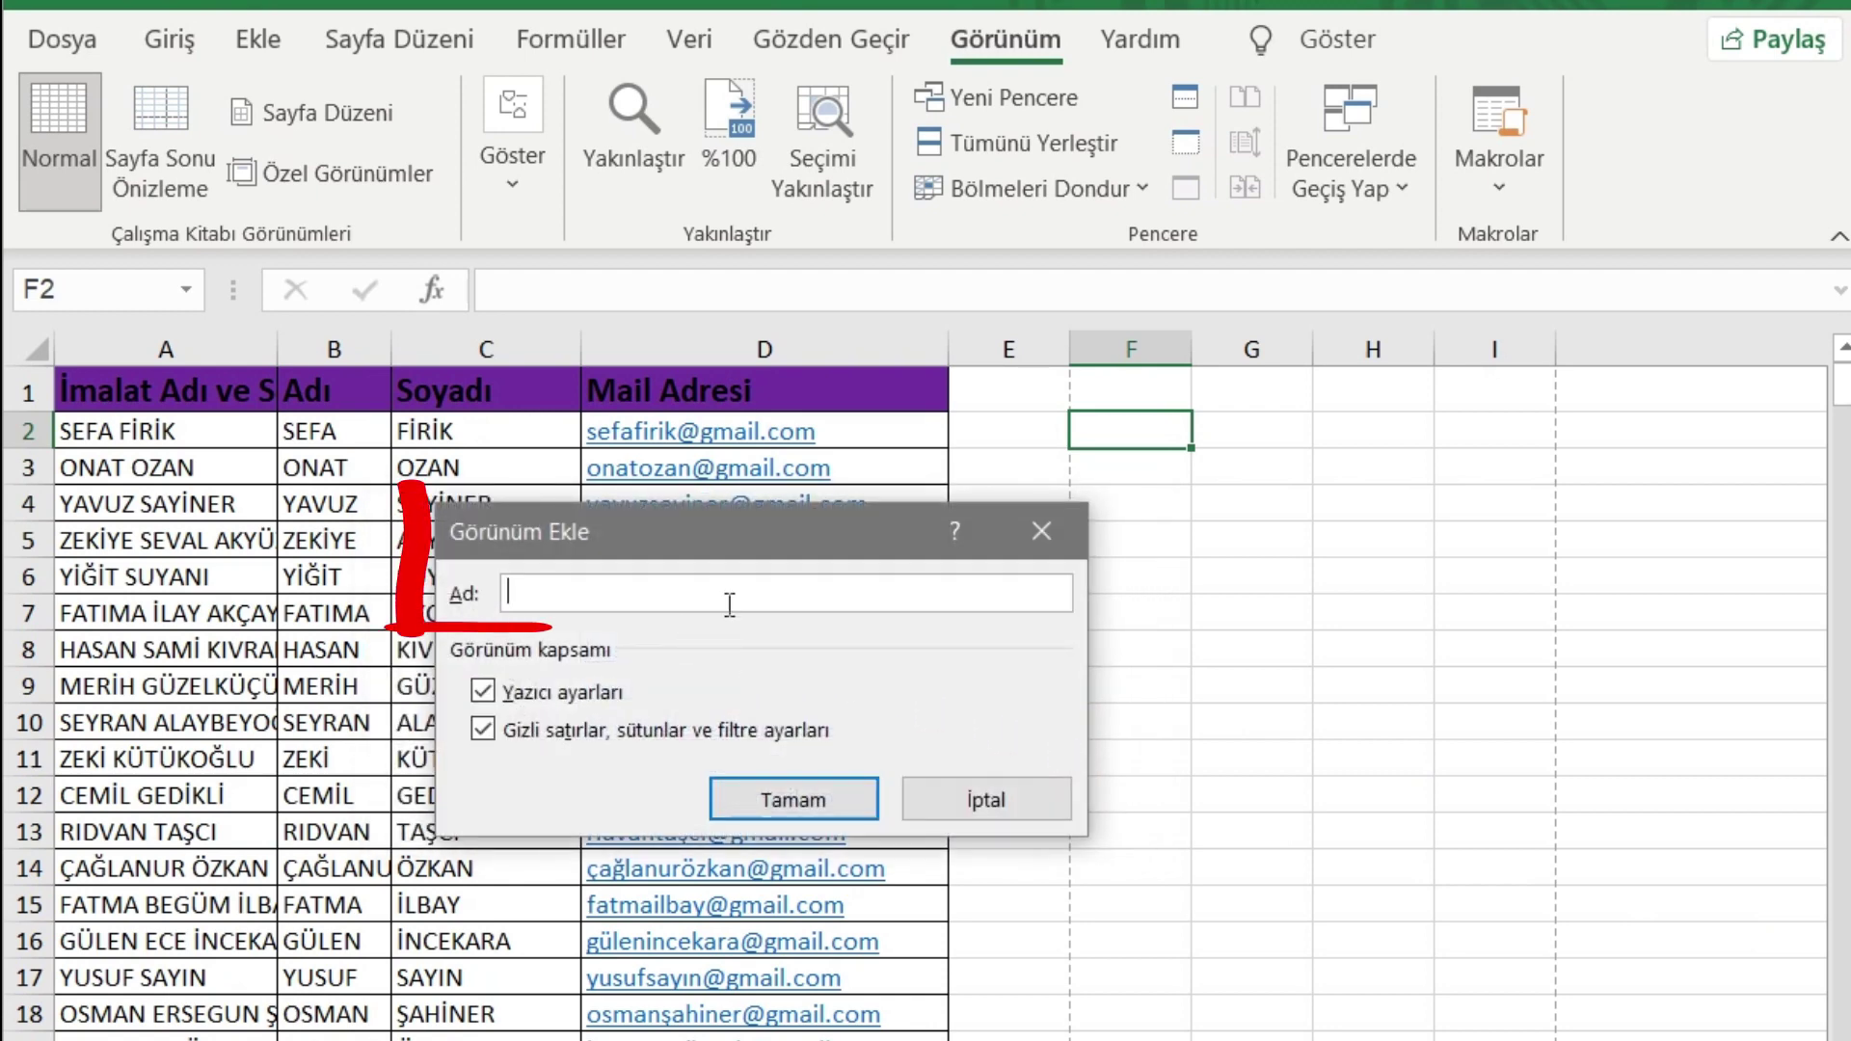
pyautogui.write('DENEME')
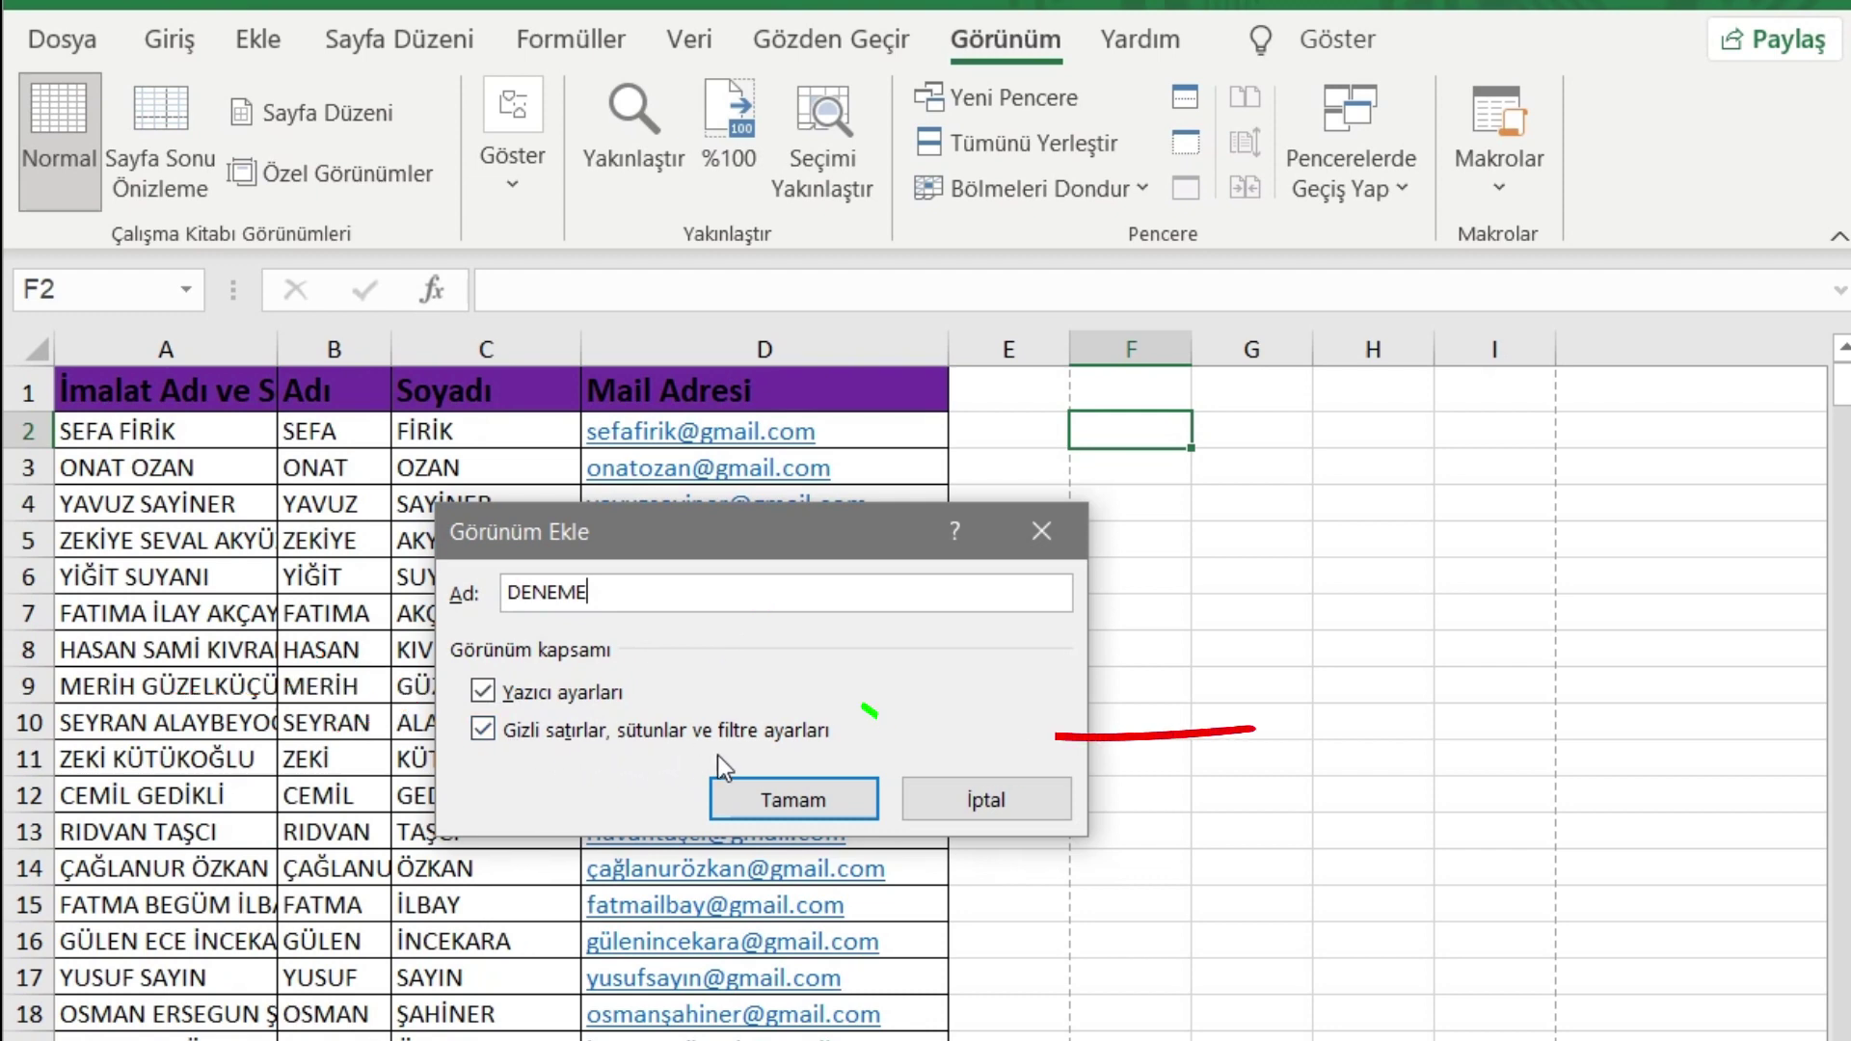
pyautogui.click(779, 793)
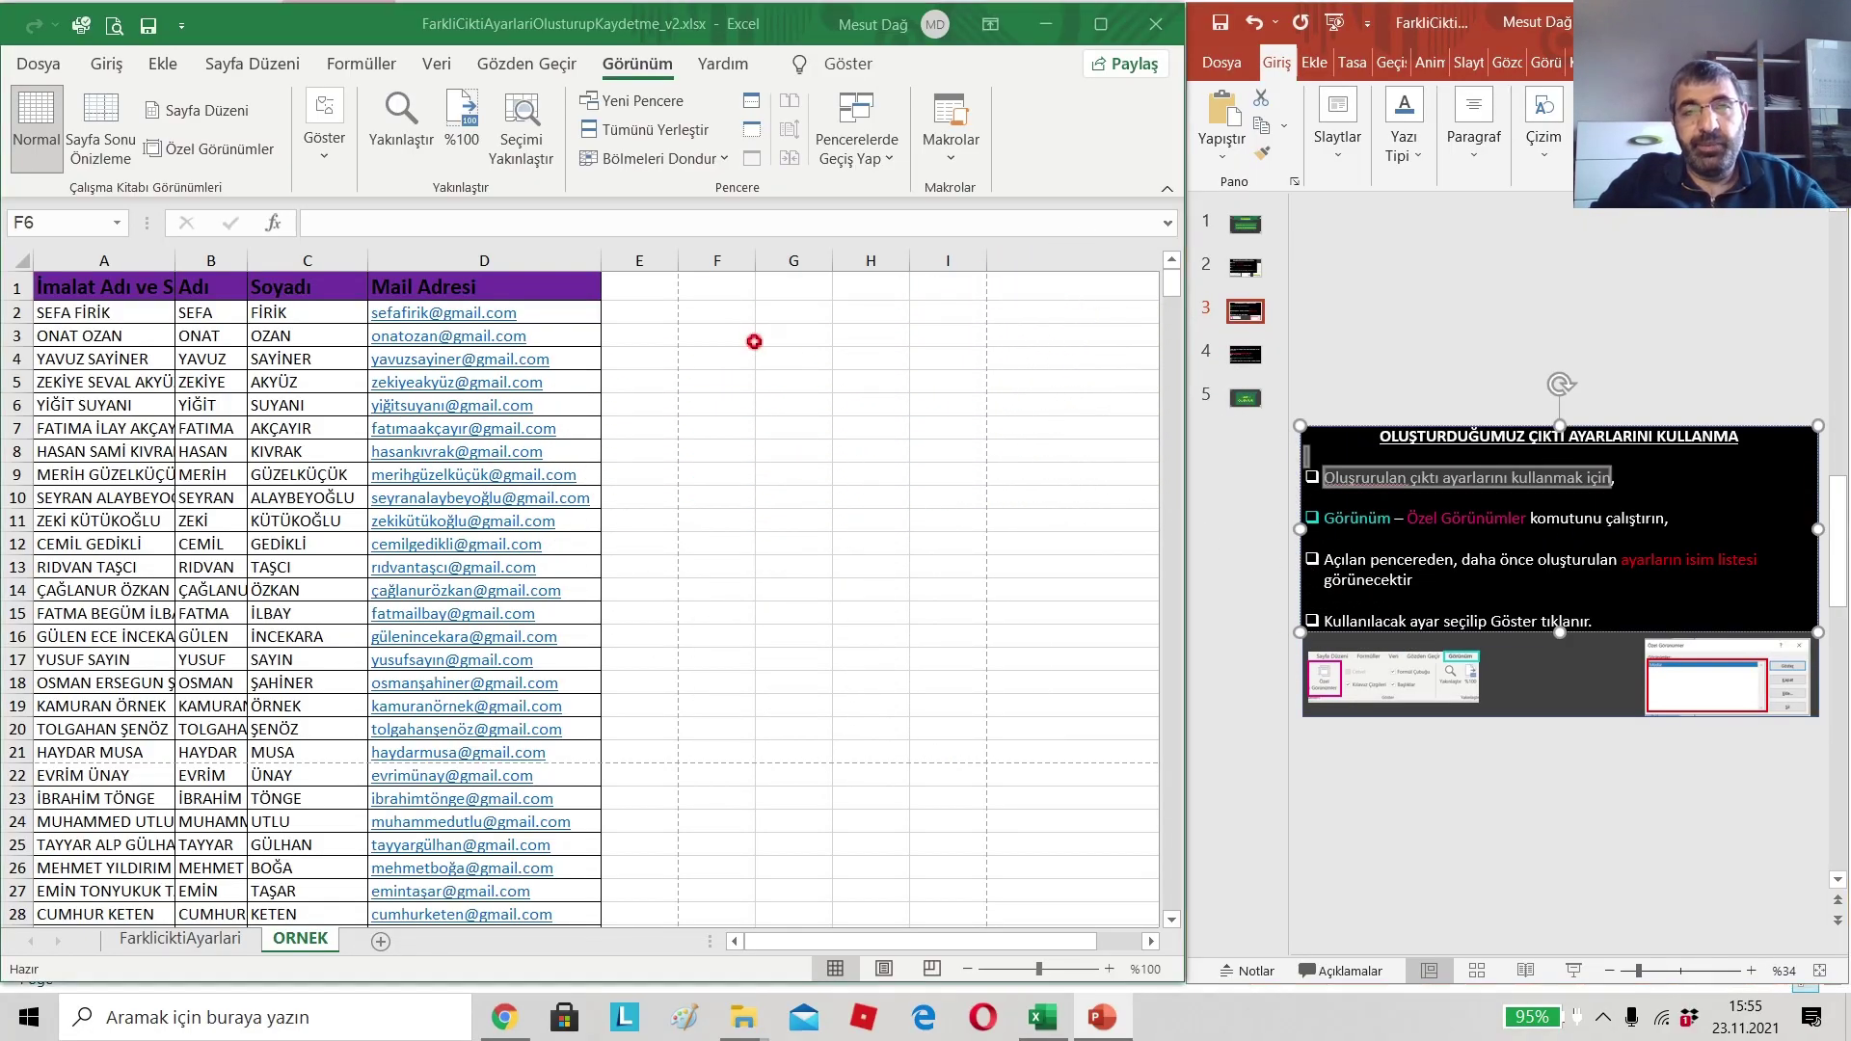
# - Check the paper size setting in the print preview, then return to the sheet
pyautogui.click(38, 64)
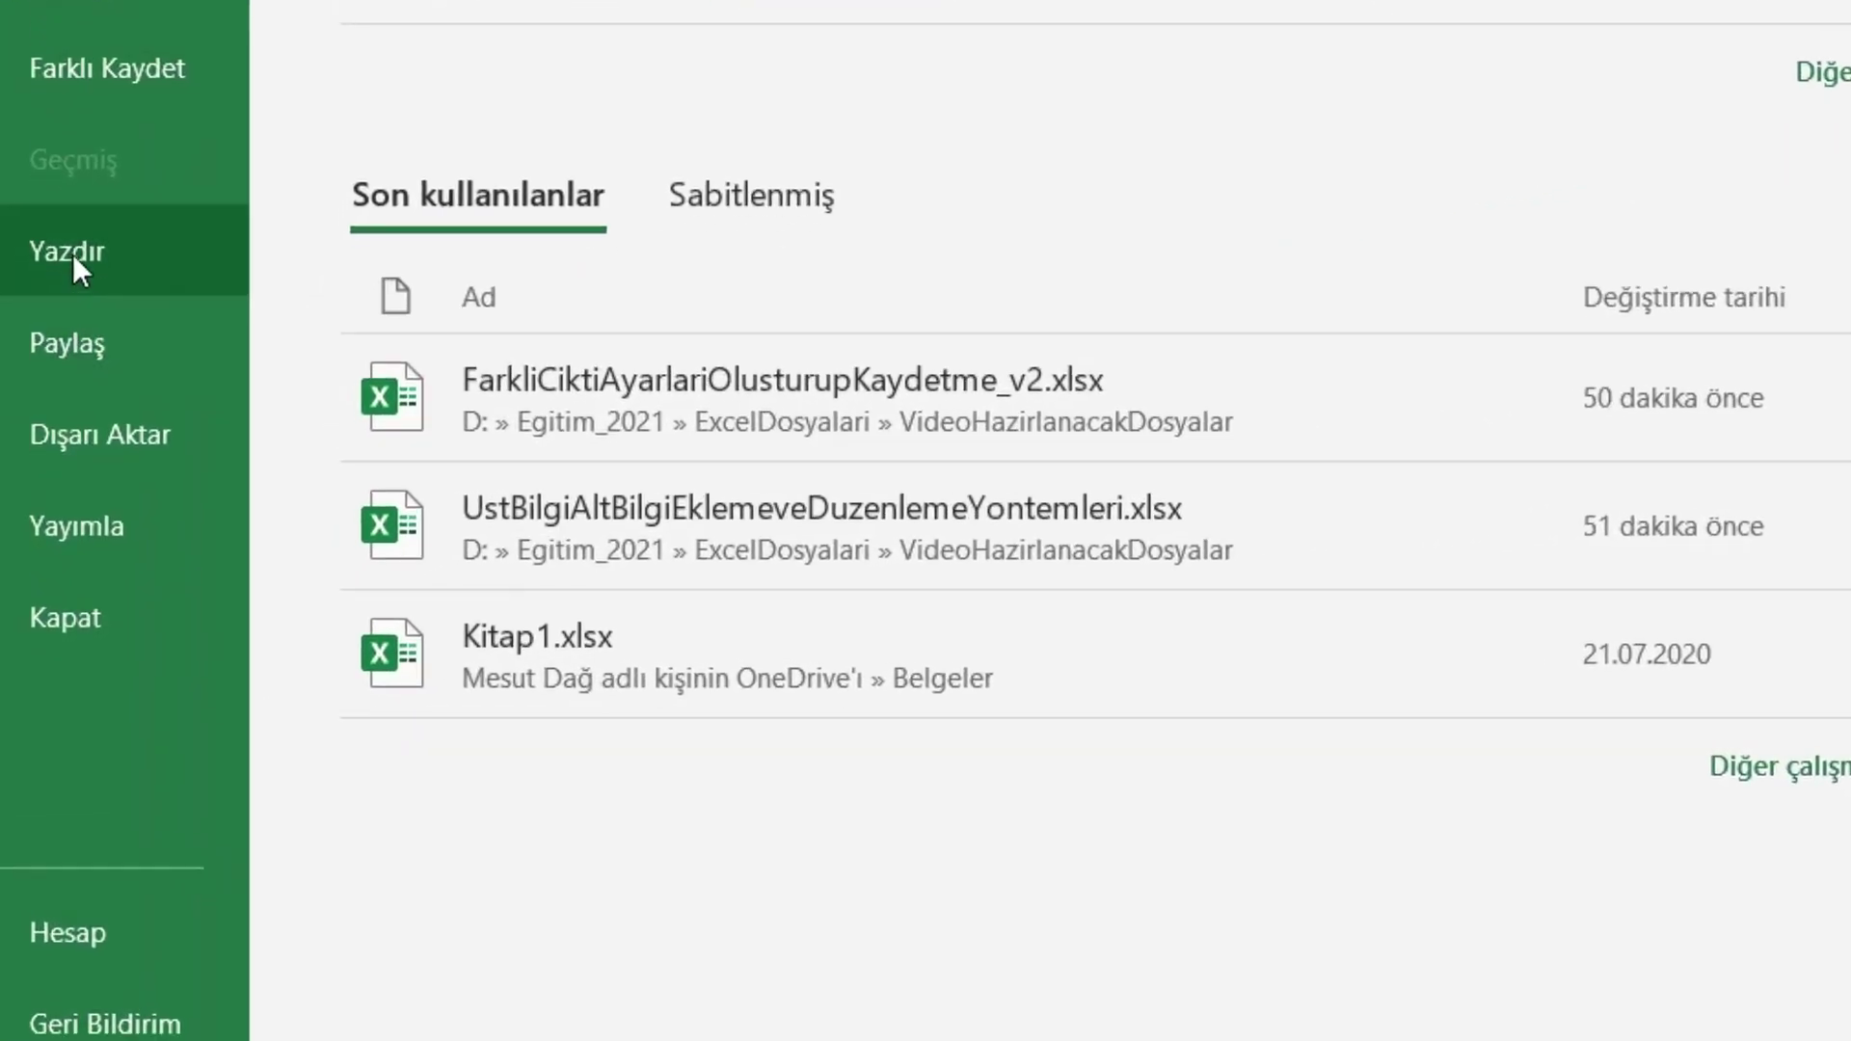
pyautogui.click(58, 466)
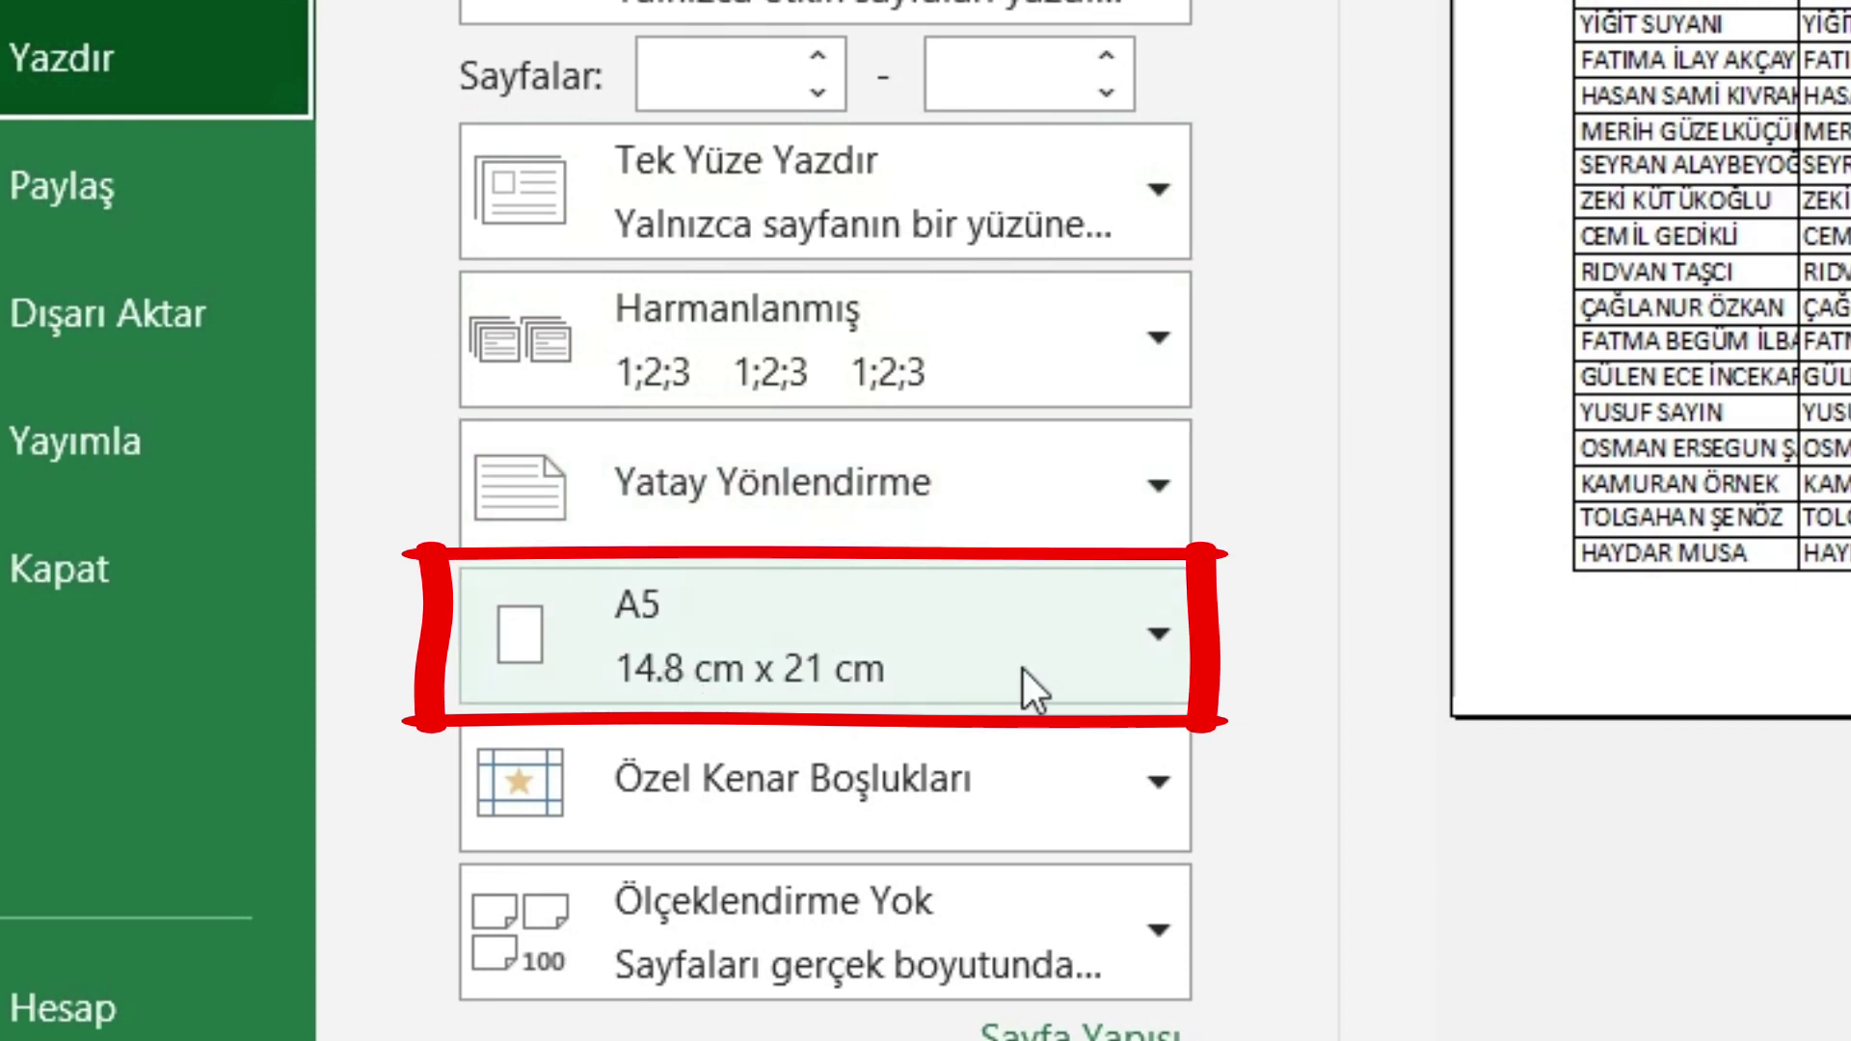
pyautogui.click(1136, 636)
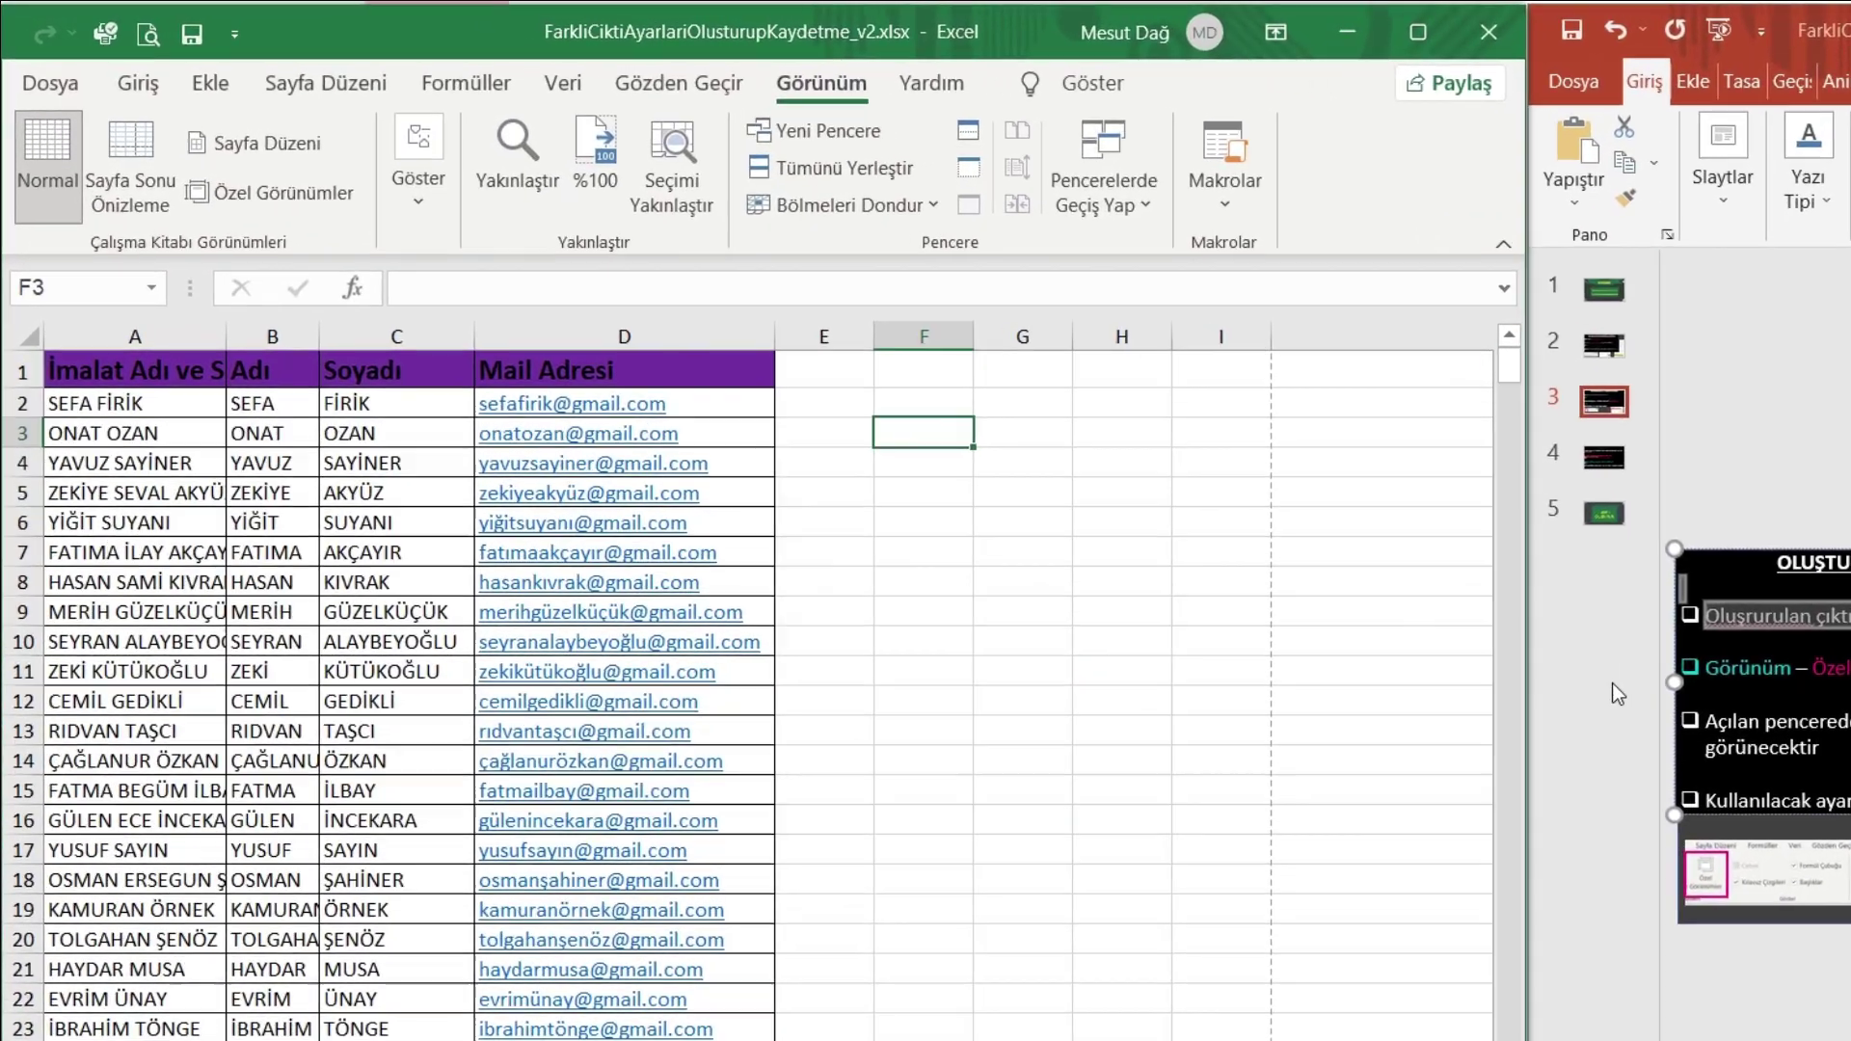
pyautogui.click(1569, 803)
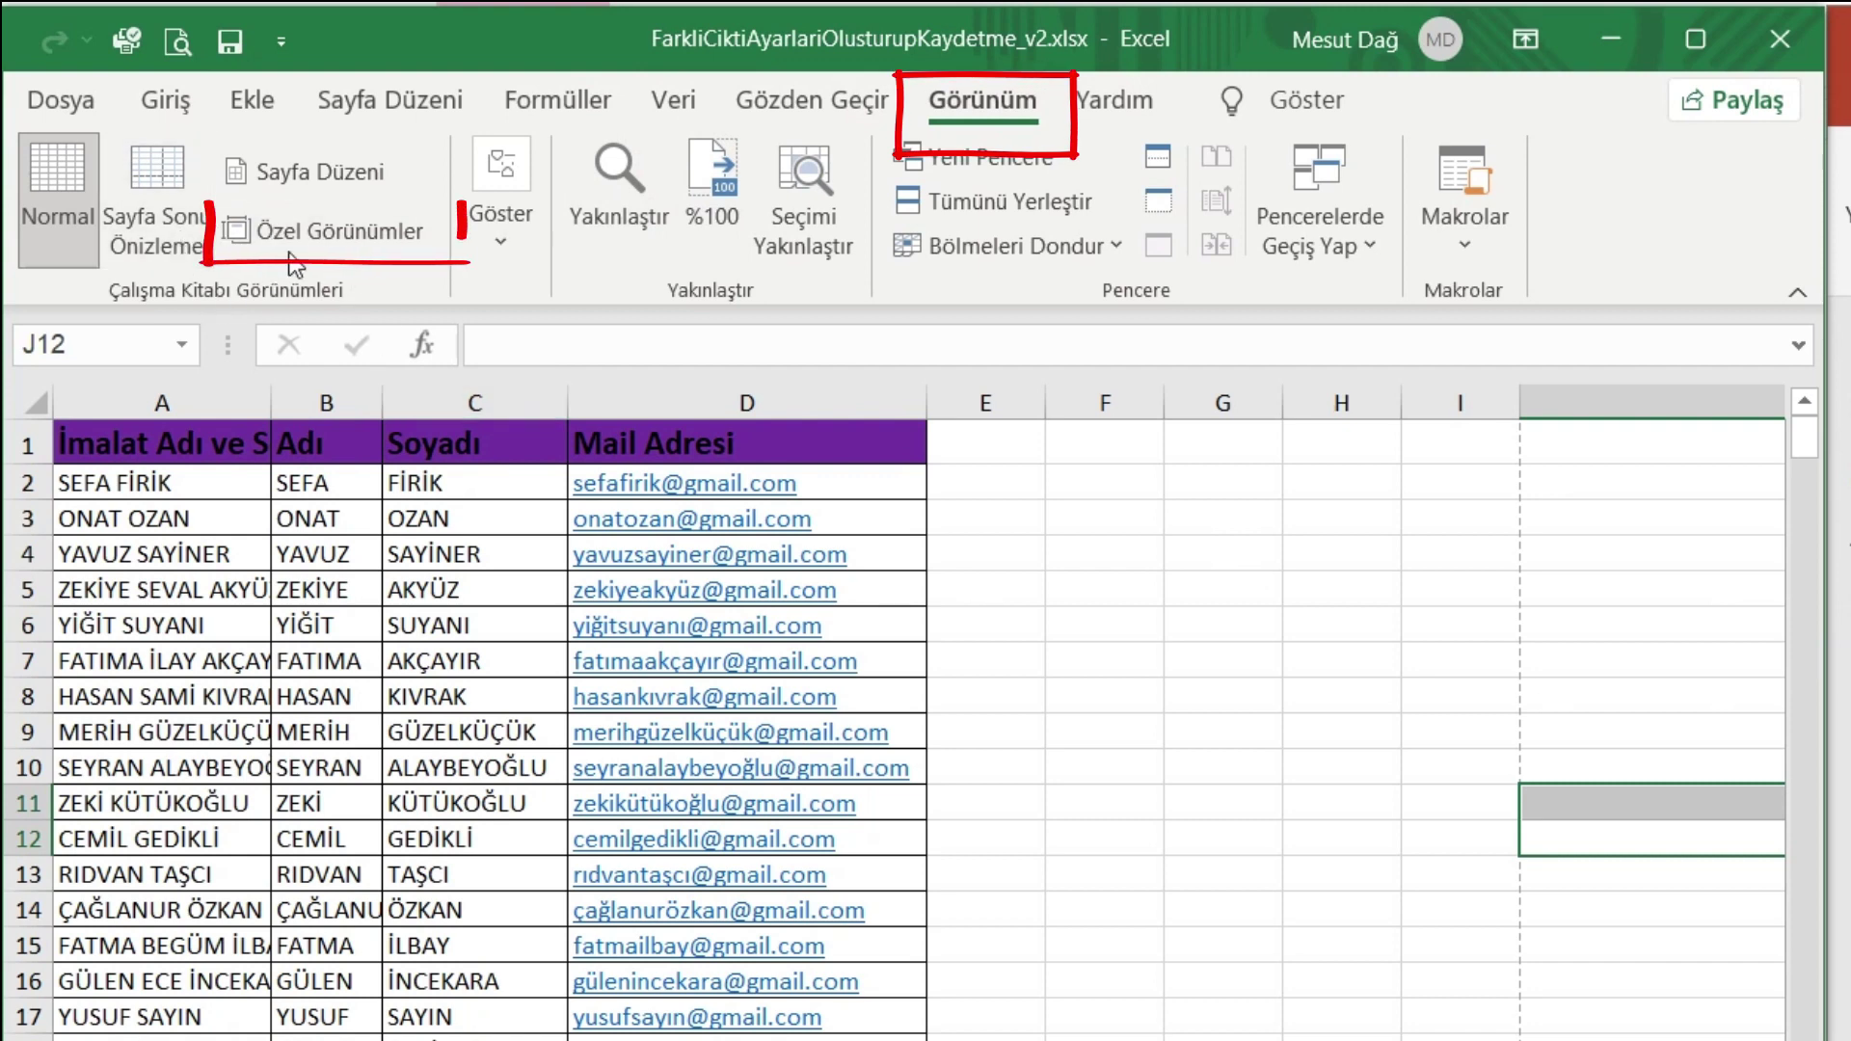
# - Apply the DENEME custom view and reopen the print preview to check it
pyautogui.click(251, 232)
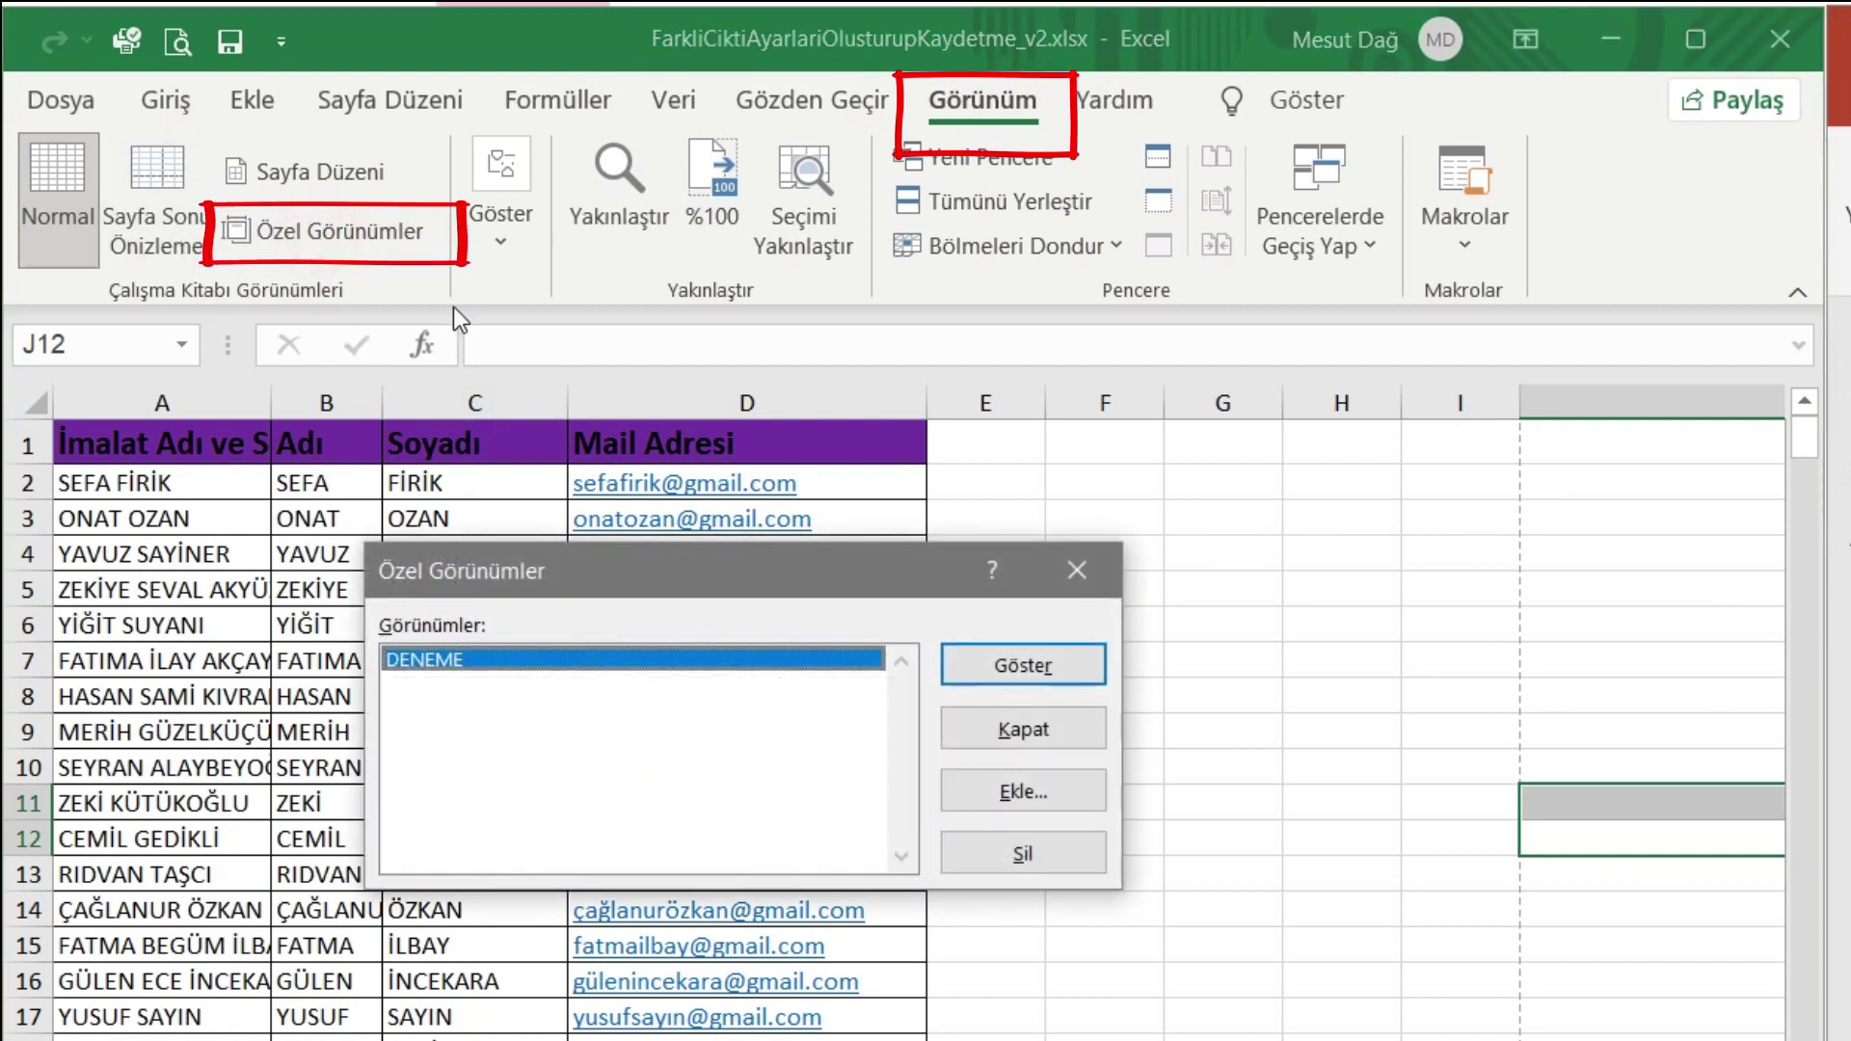
pyautogui.click(434, 659)
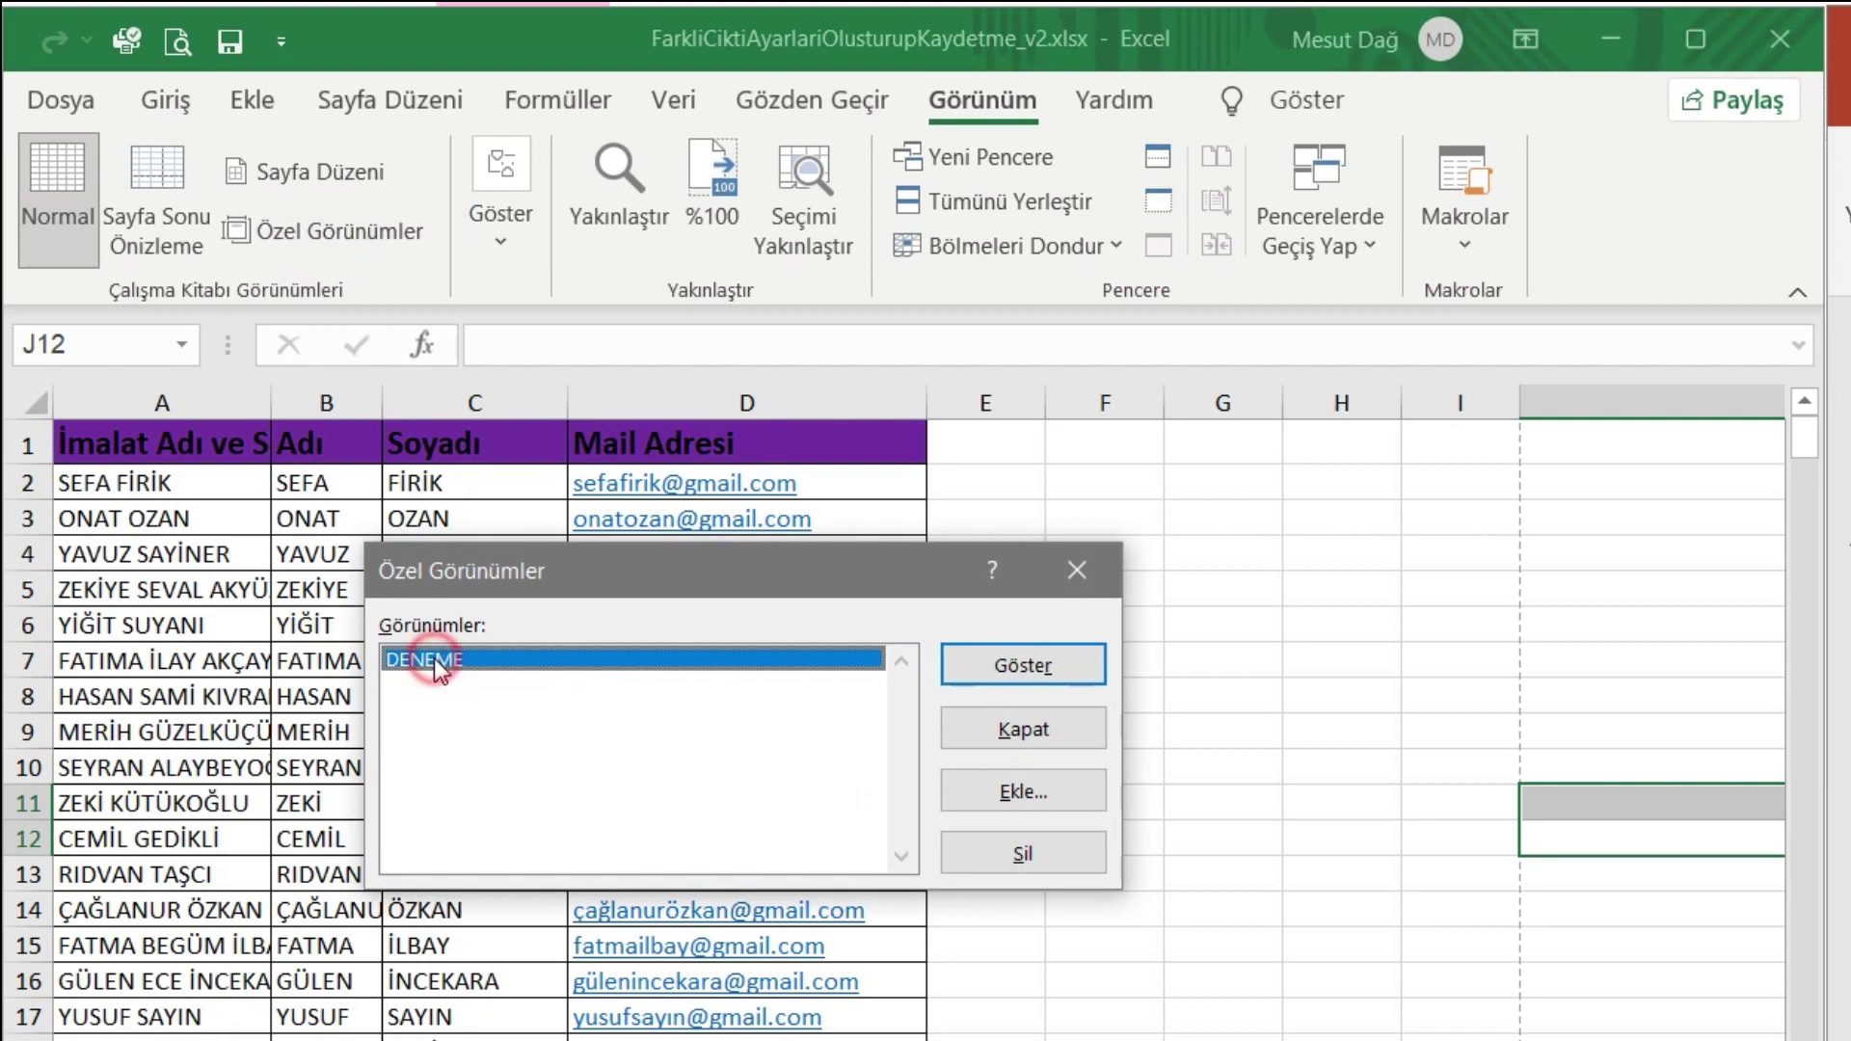
pyautogui.click(1051, 667)
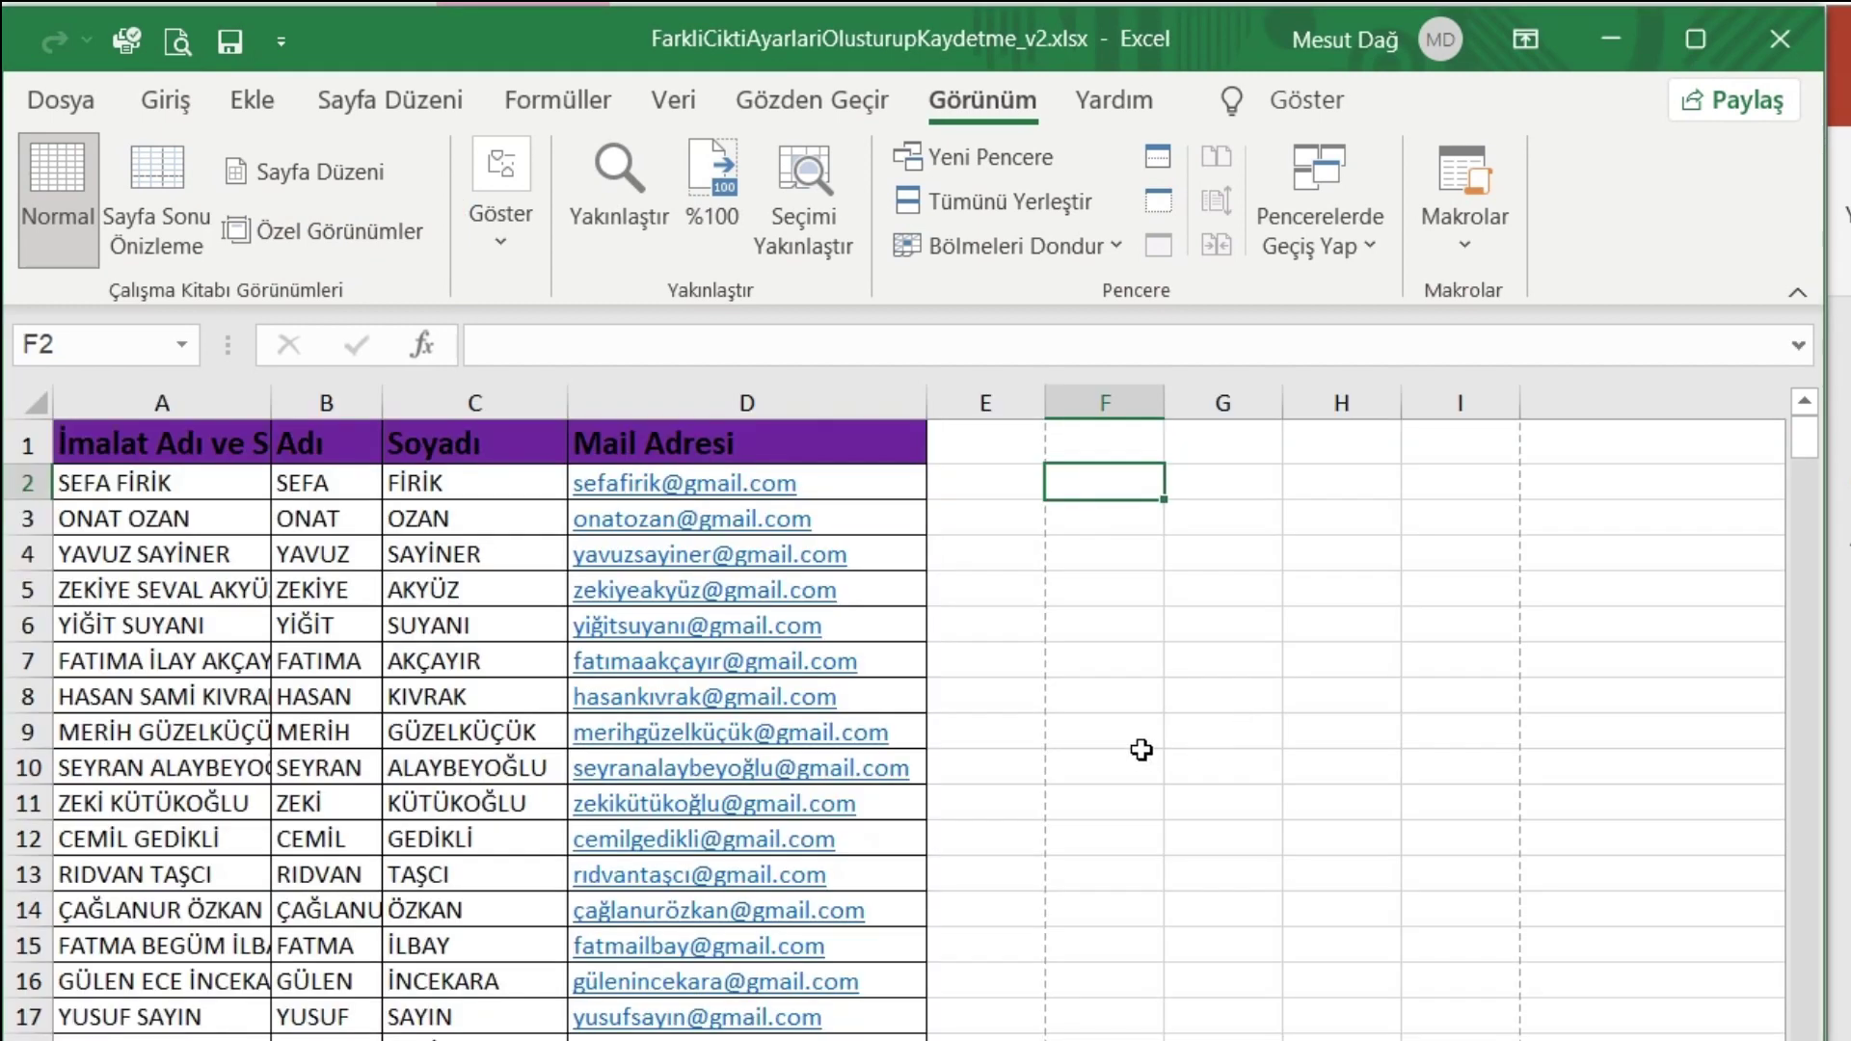
pyautogui.click(1089, 767)
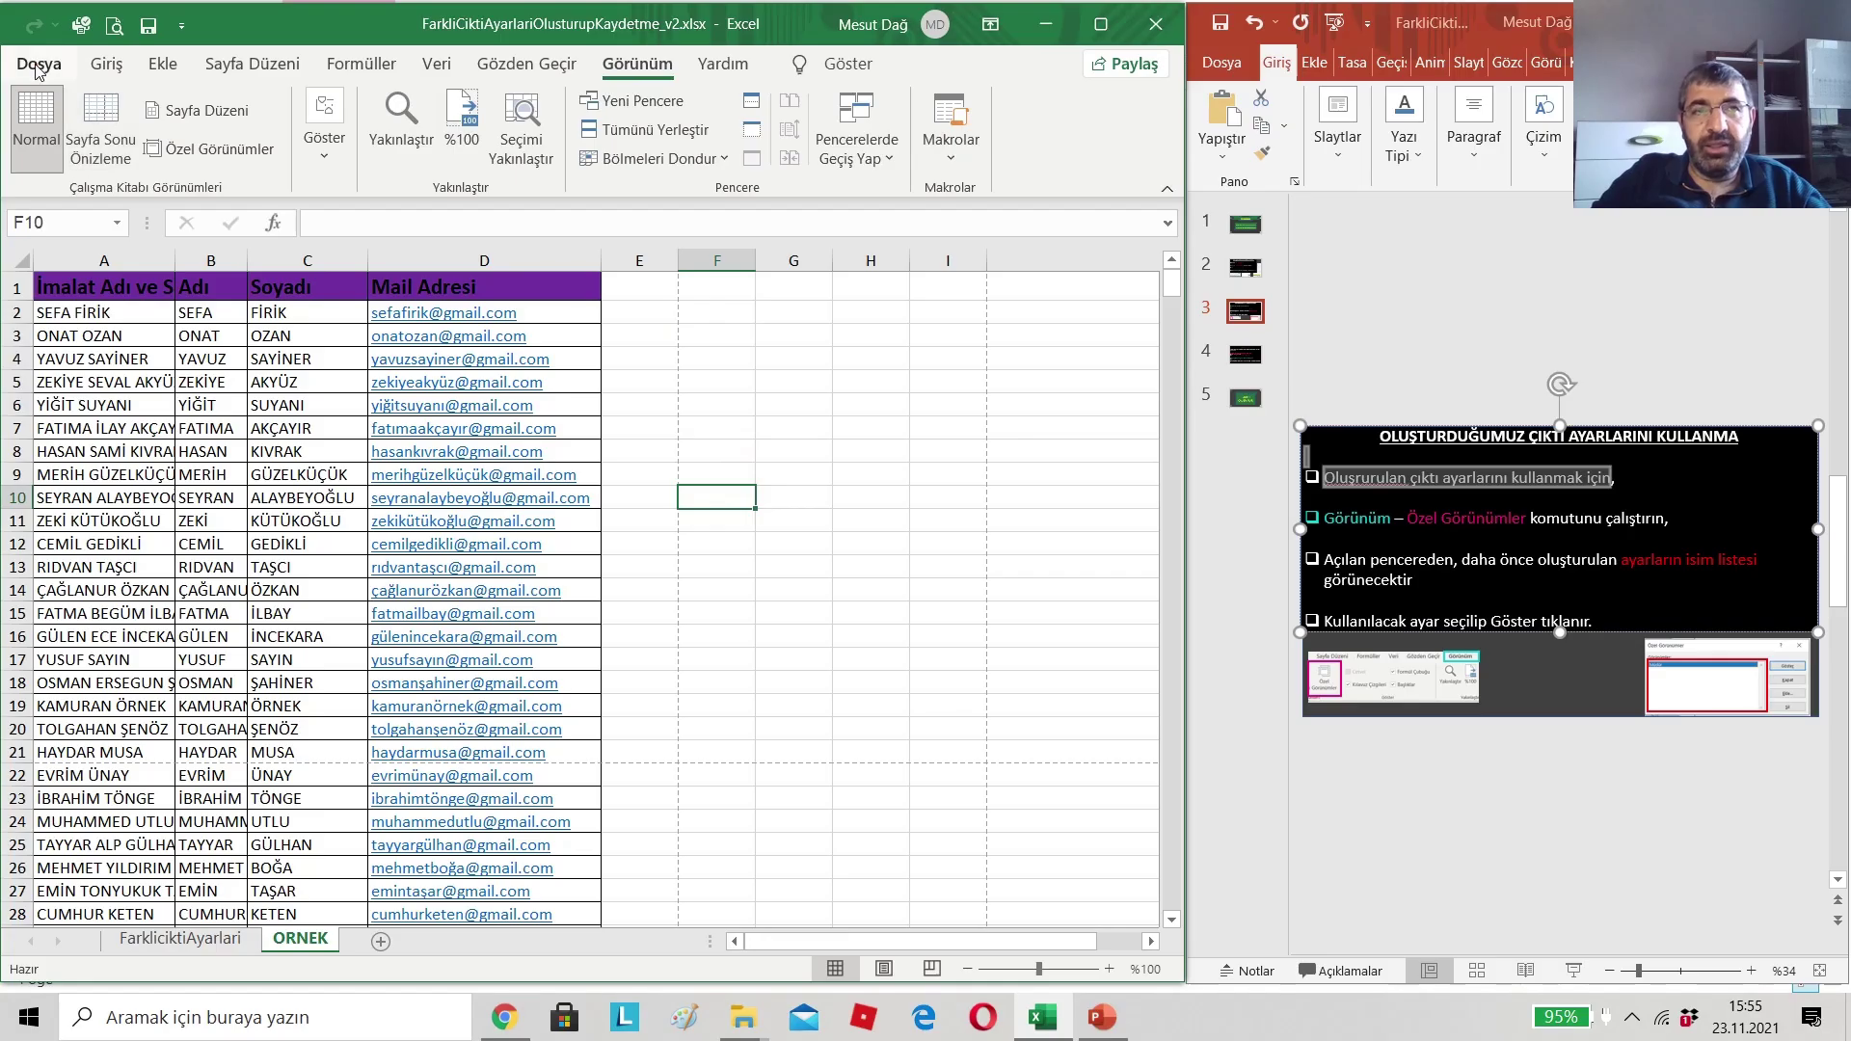
pyautogui.click(36, 70)
pyautogui.click(71, 483)
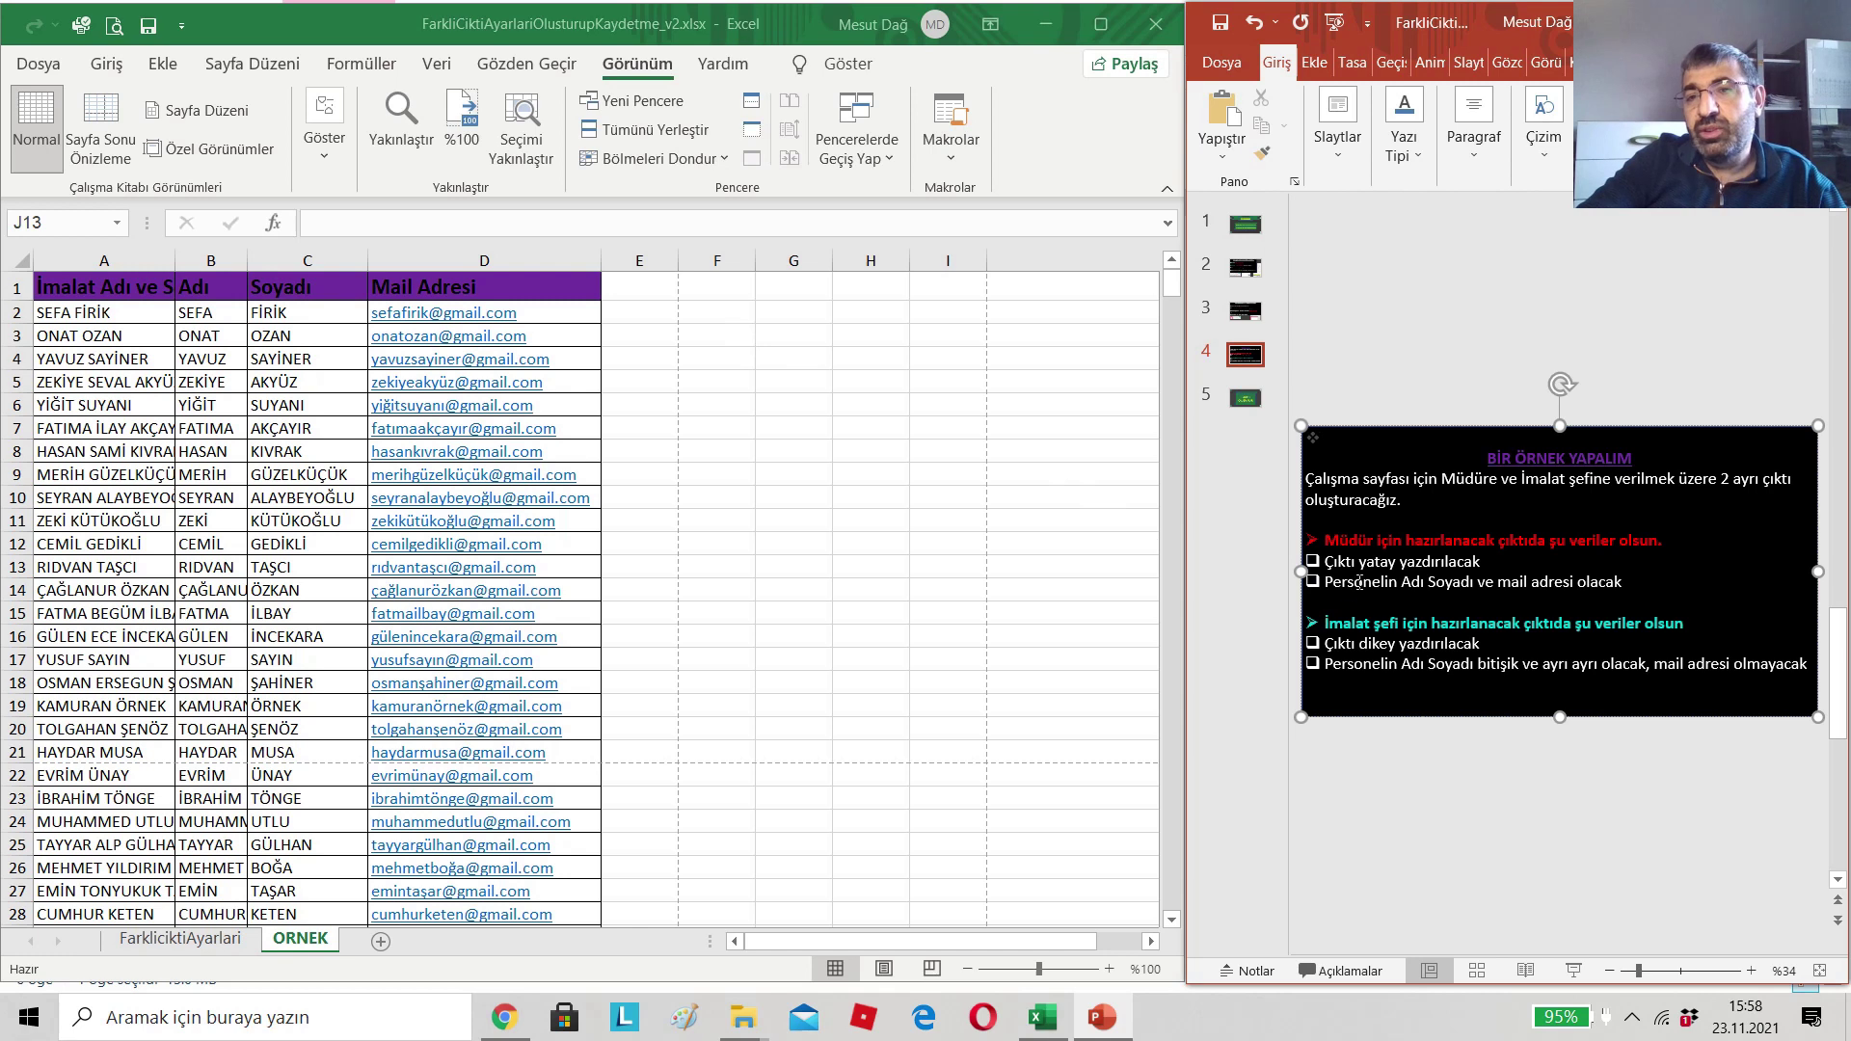
# - Leave the print preview and return to the ORNEK employee list sheet
pyautogui.click(33, 64)
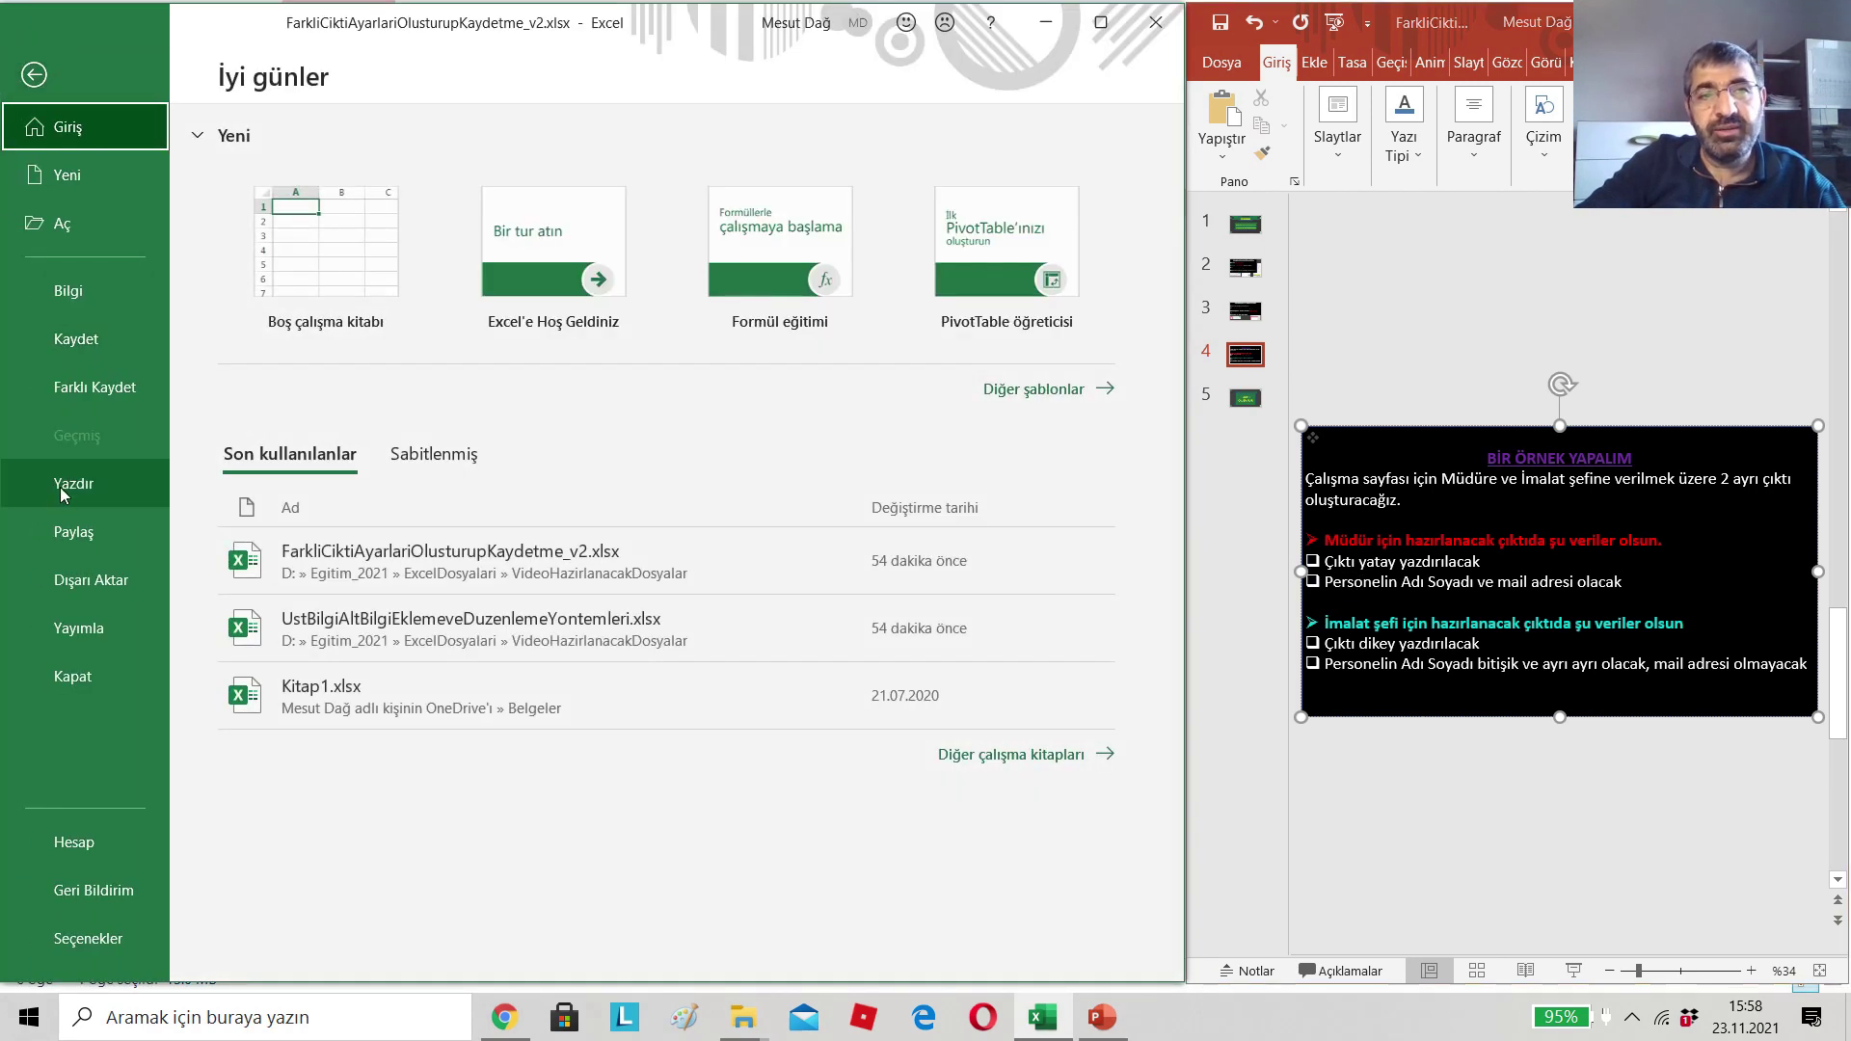
# - Switch the printout to landscape orientation (Yatay Yönlendirme) and return to the sheet
pyautogui.click(65, 490)
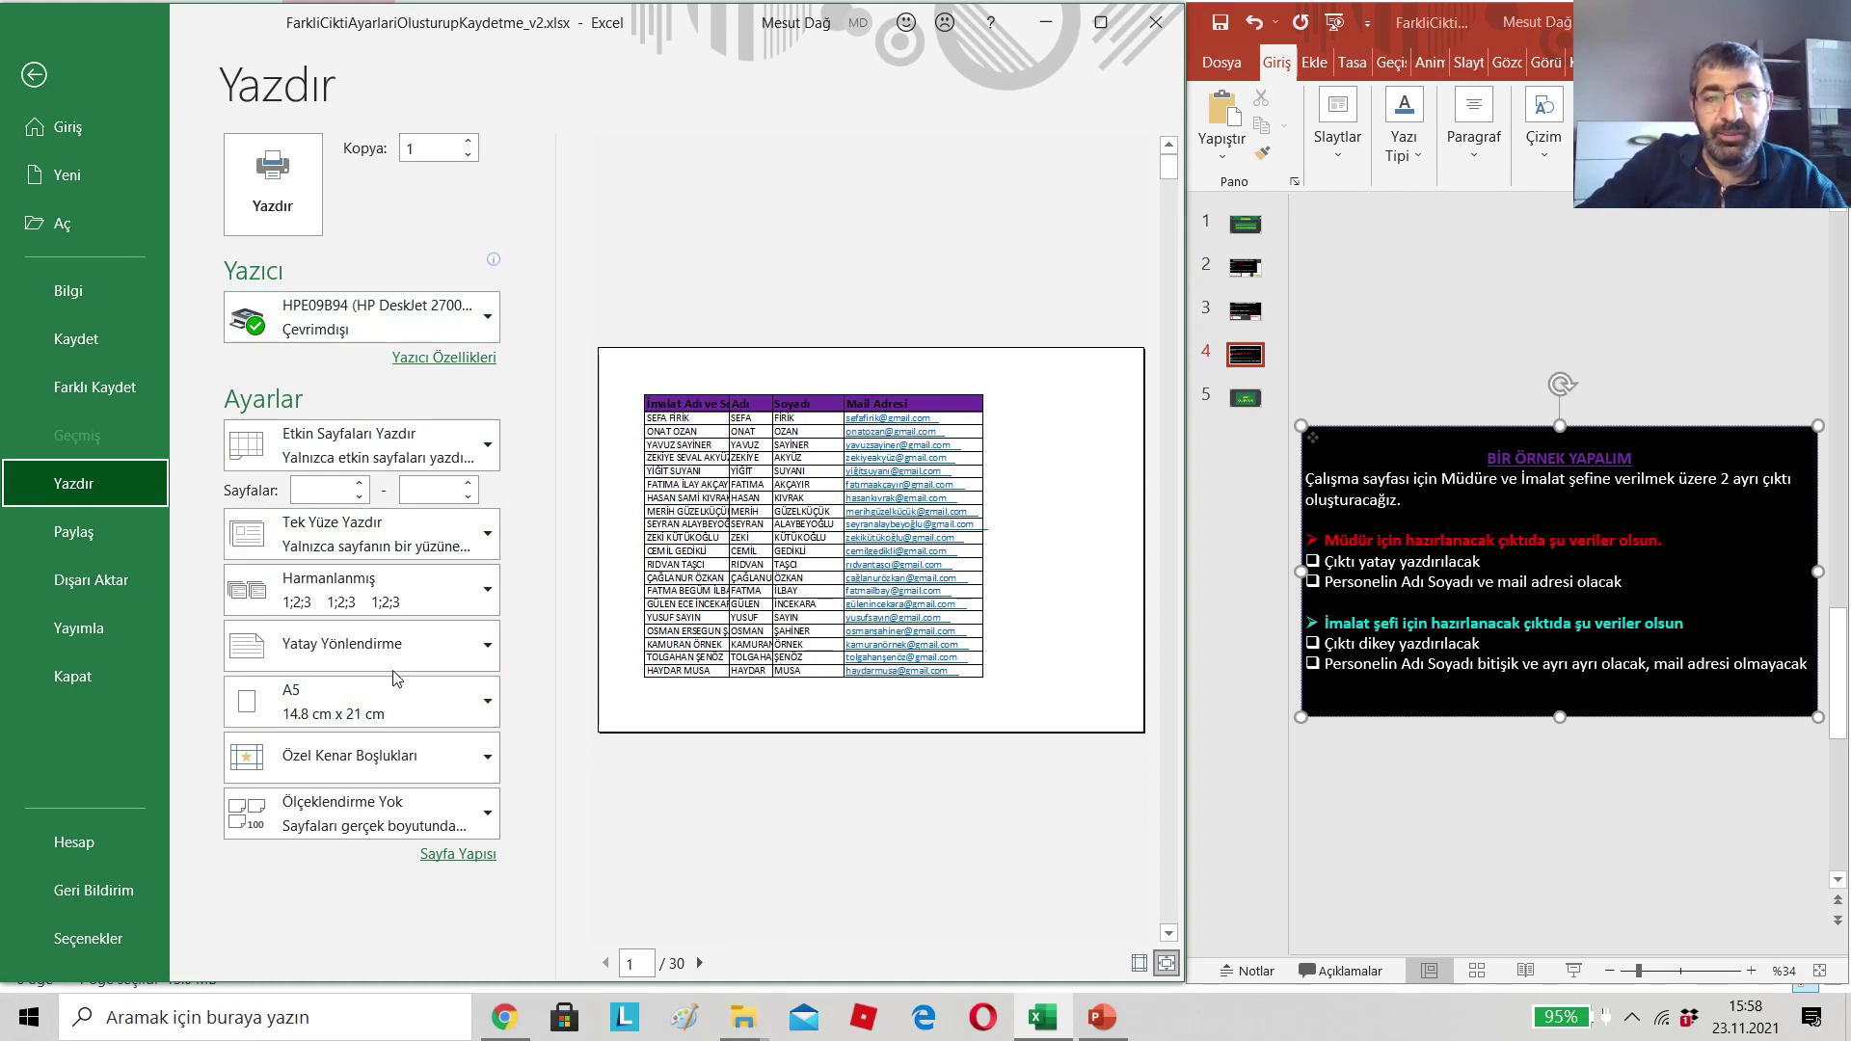
pyautogui.click(471, 653)
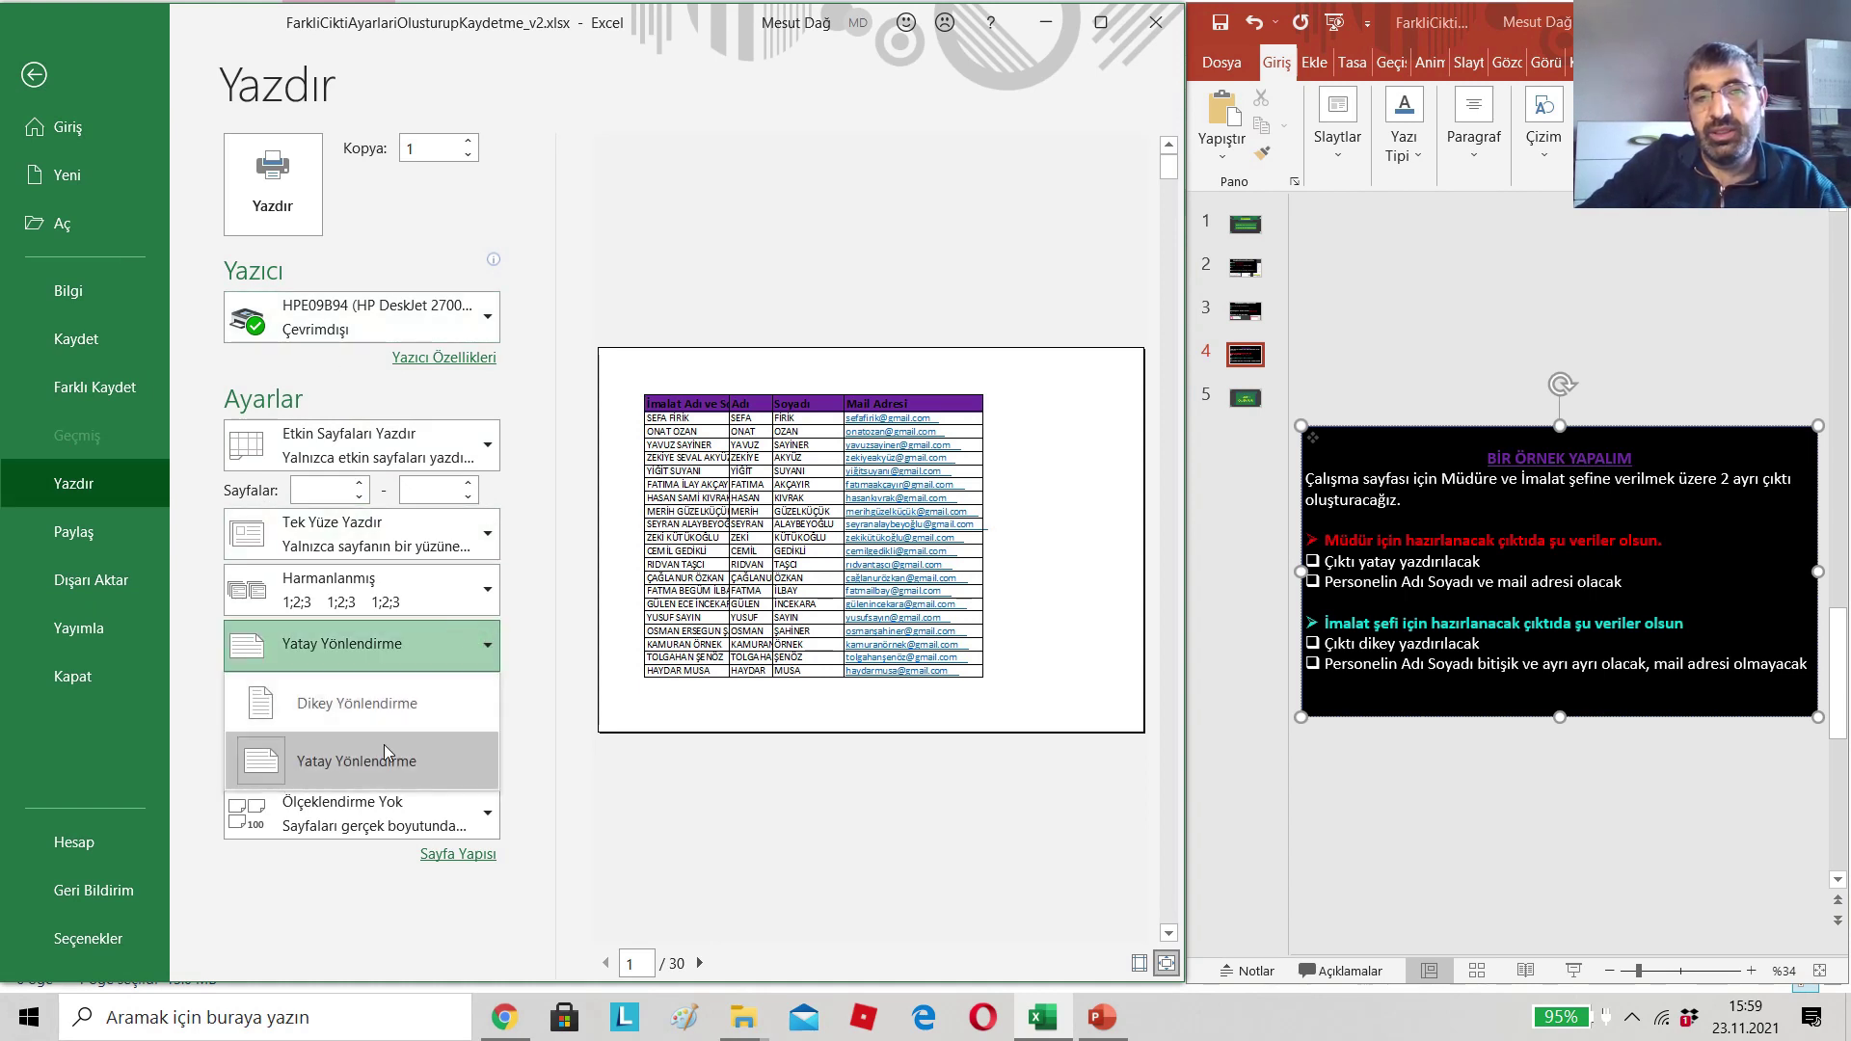
pyautogui.click(365, 764)
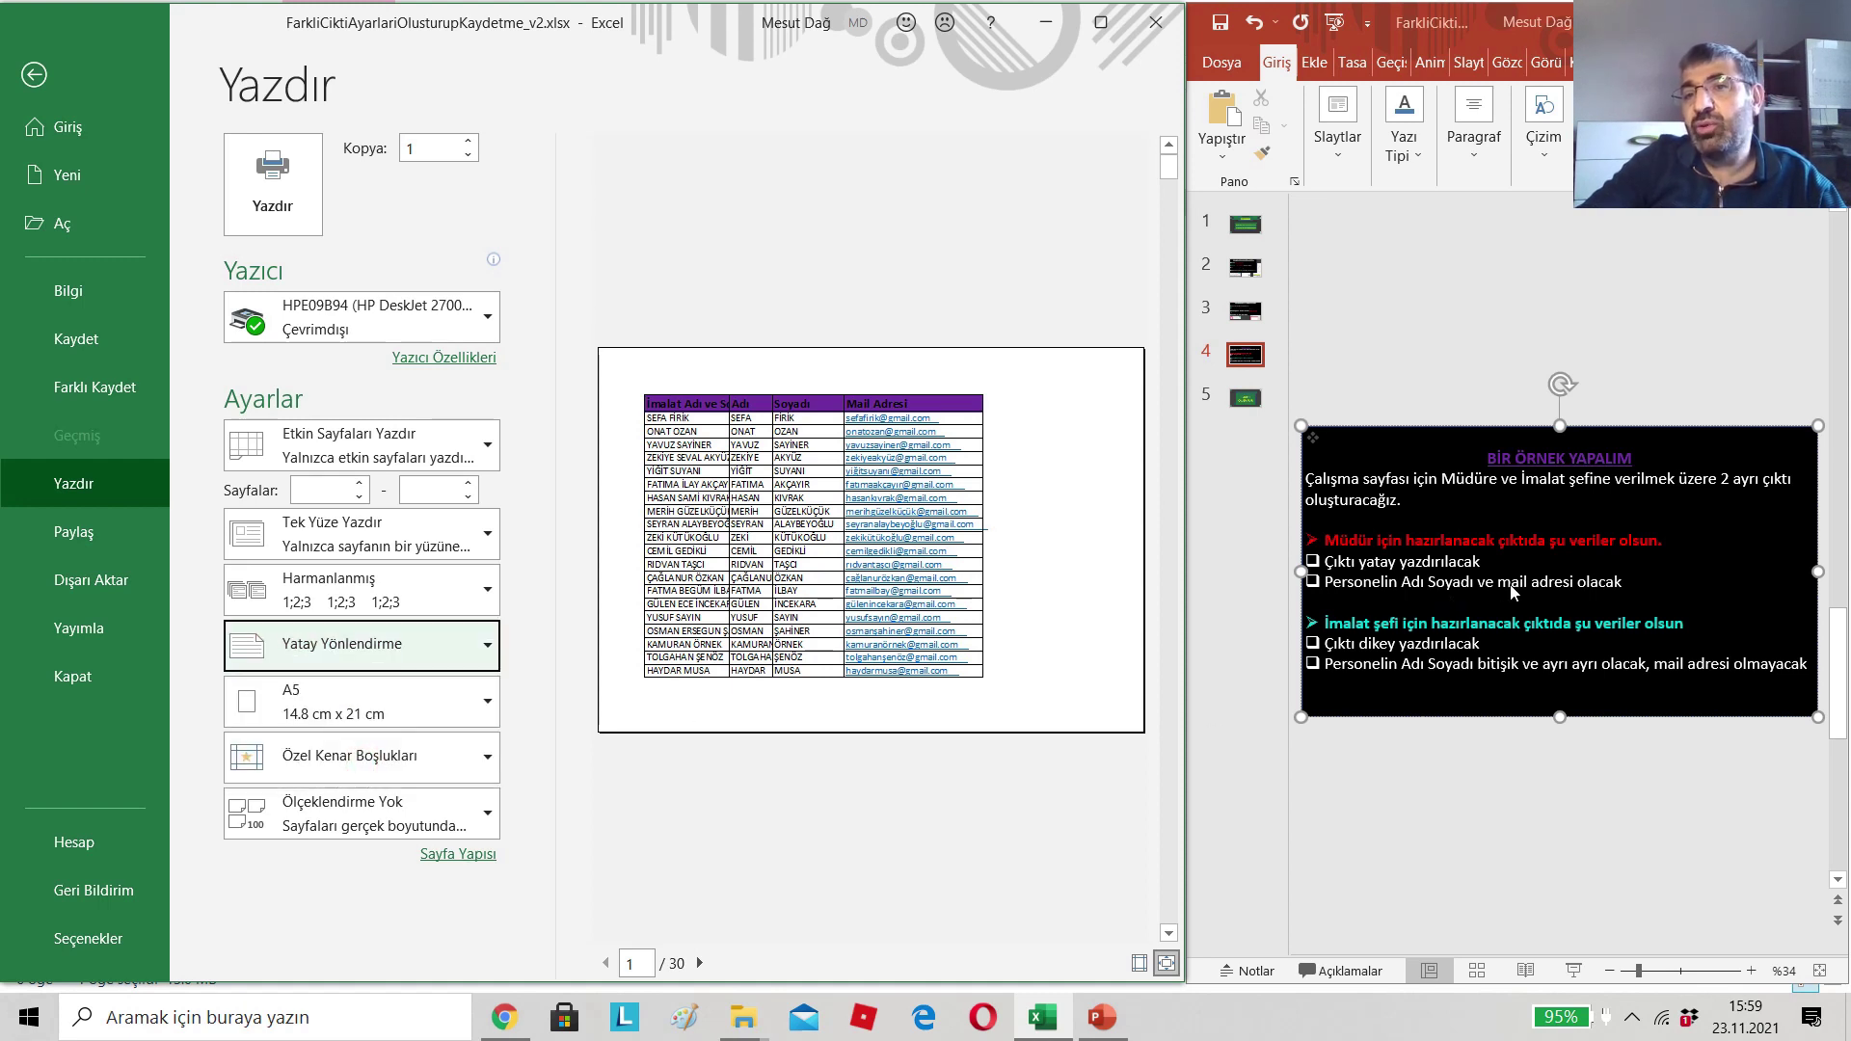
pyautogui.click(33, 74)
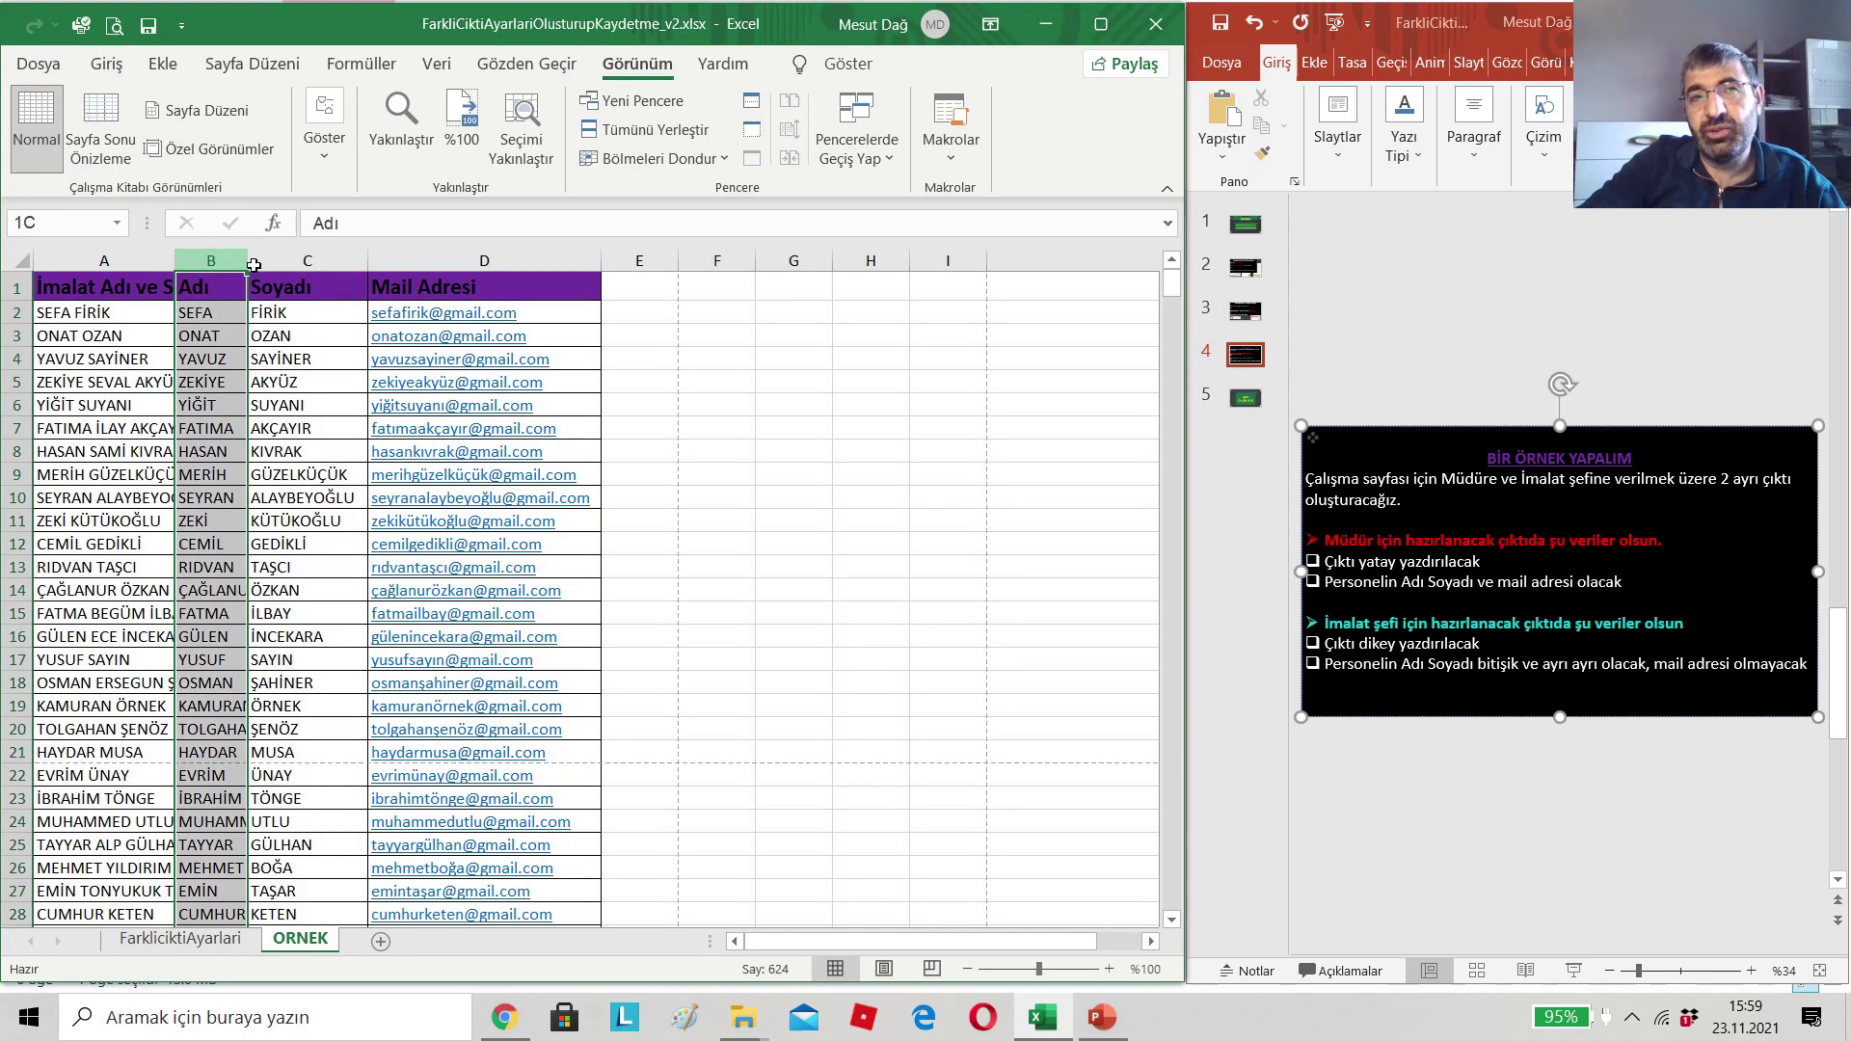
# - Hide columns B and C, the first-name and surname columns, on the ORNEK sheet
pyautogui.moveTo(198, 260); pyautogui.dragTo(267, 382)
pyautogui.rightClick(267, 382)
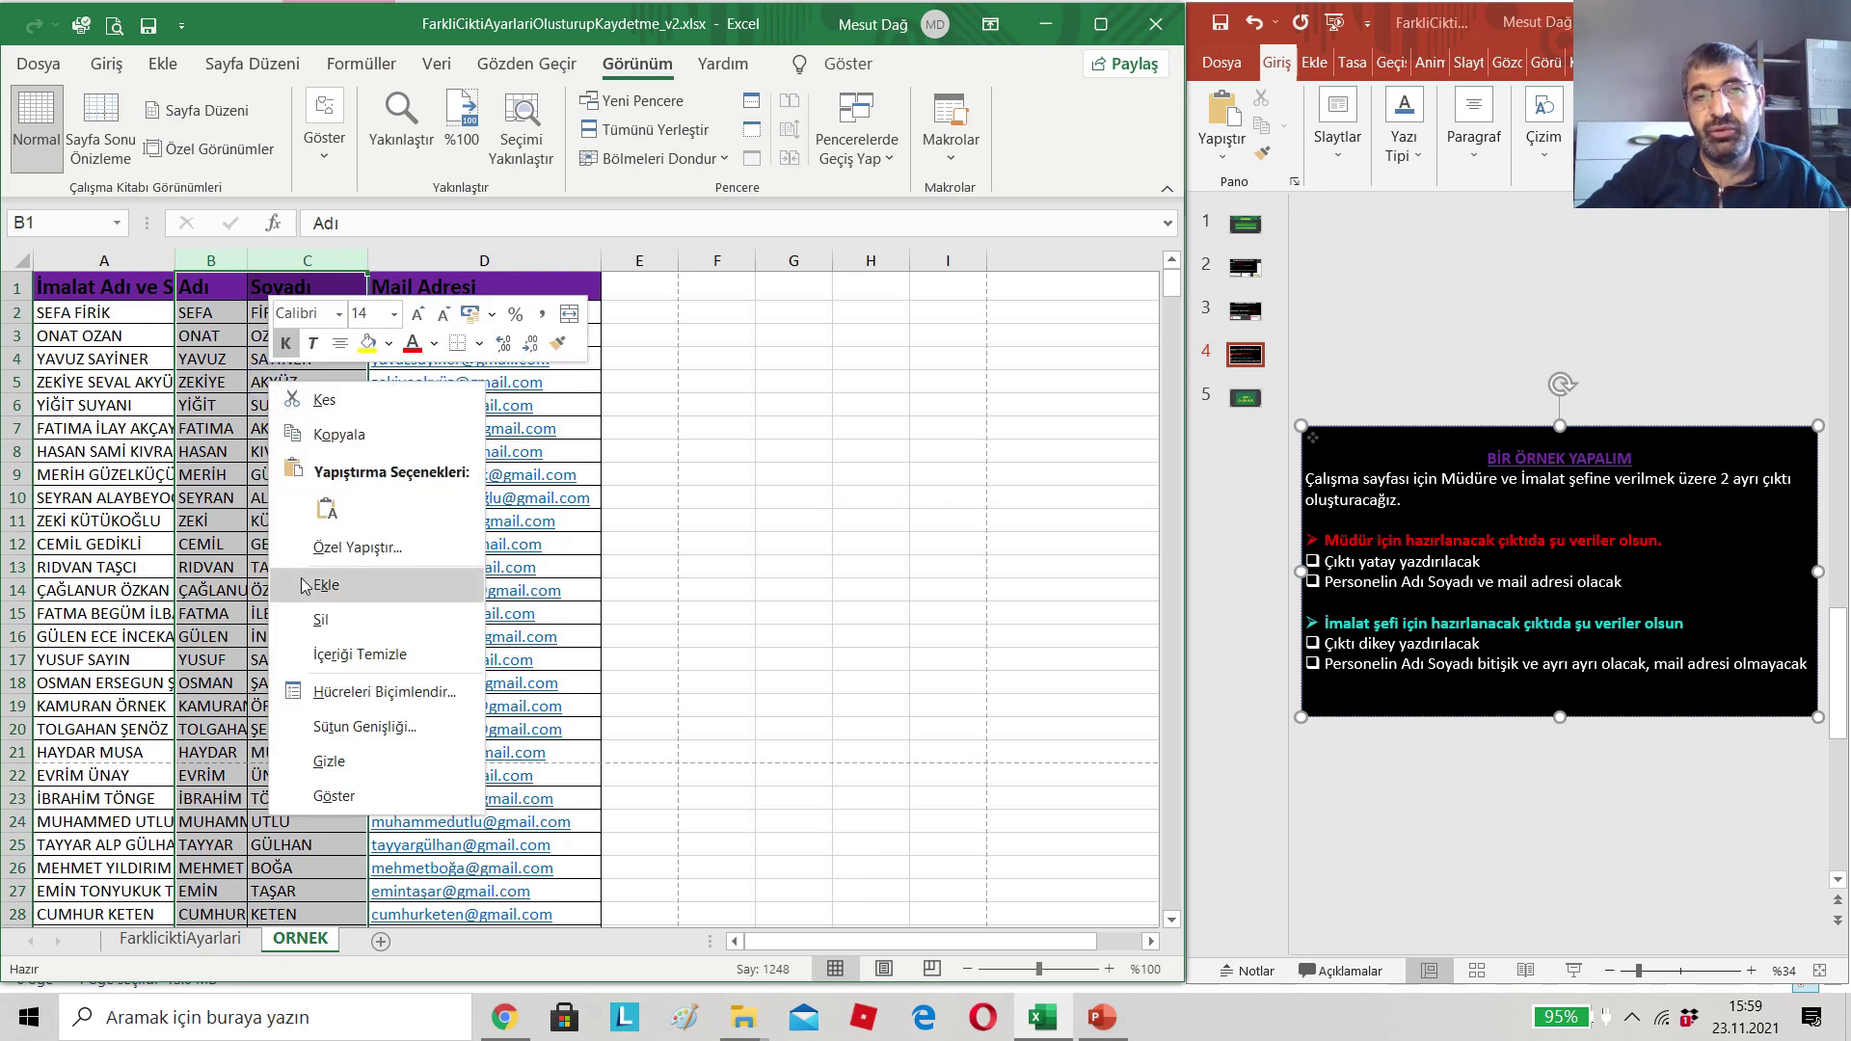
pyautogui.click(329, 772)
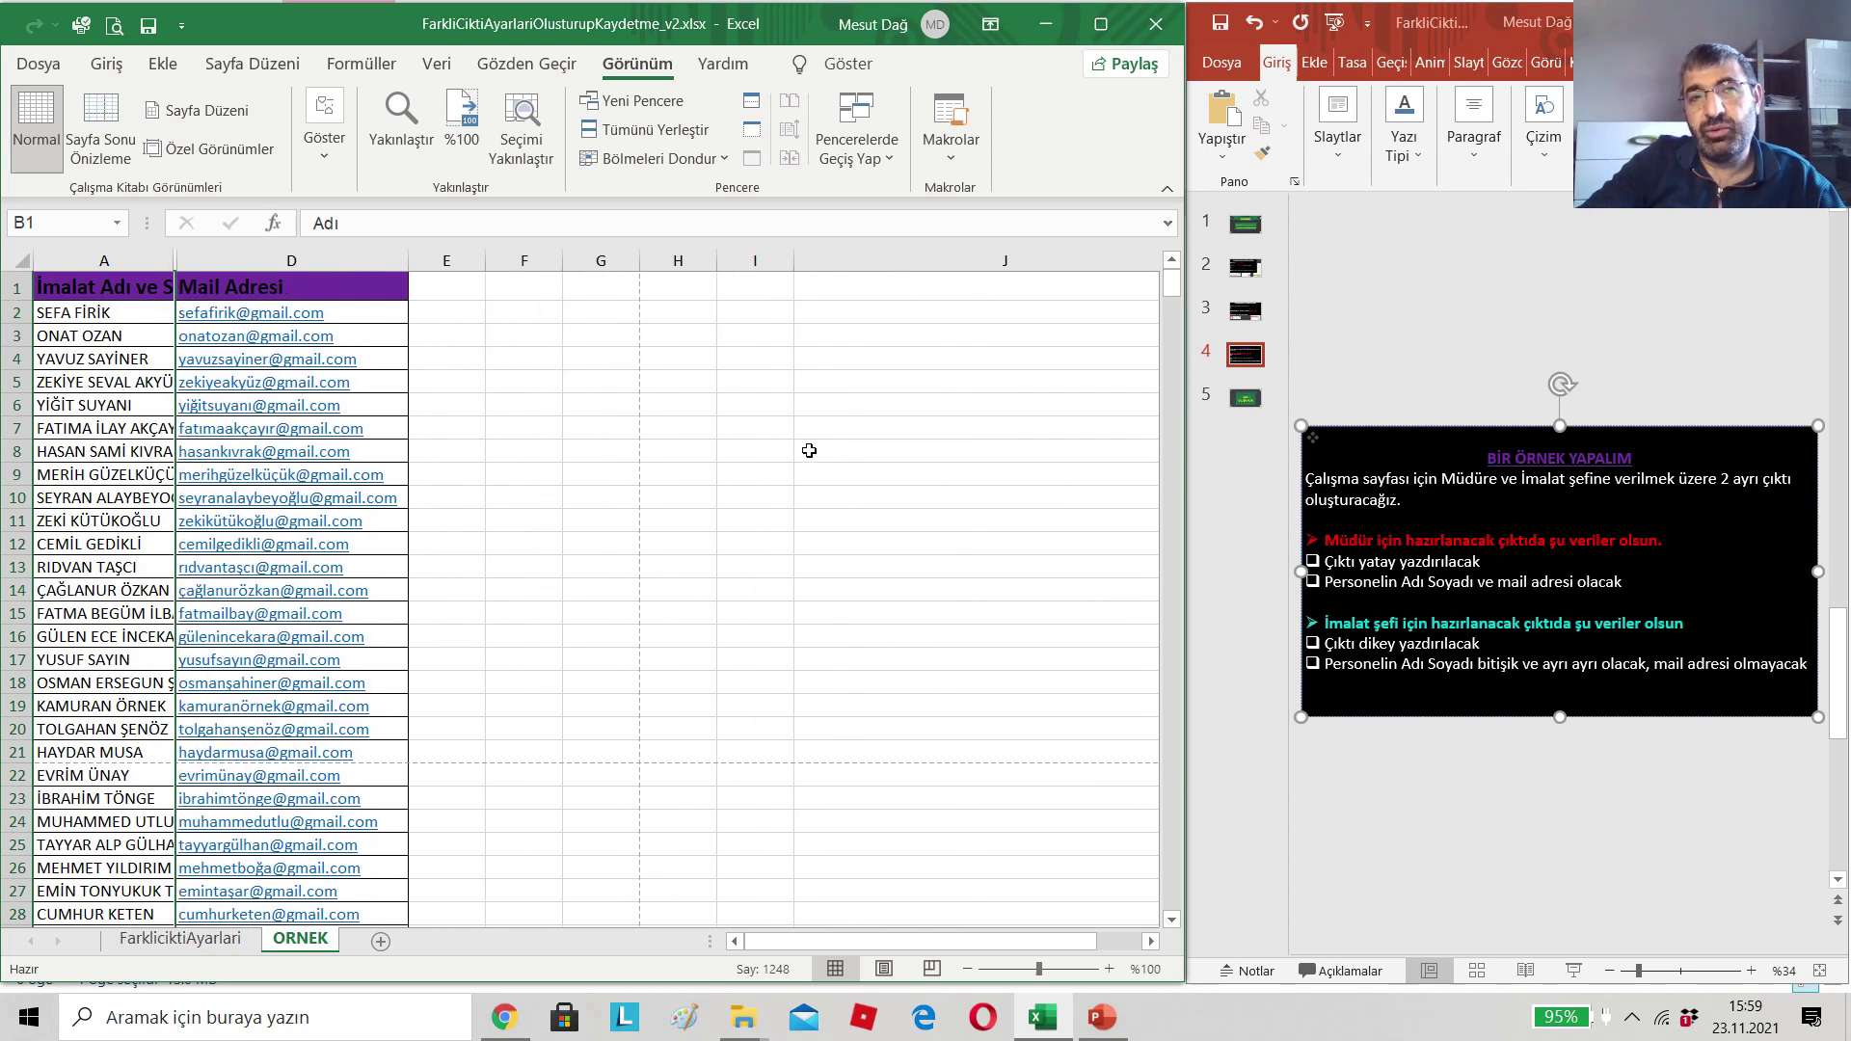
pyautogui.click(785, 425)
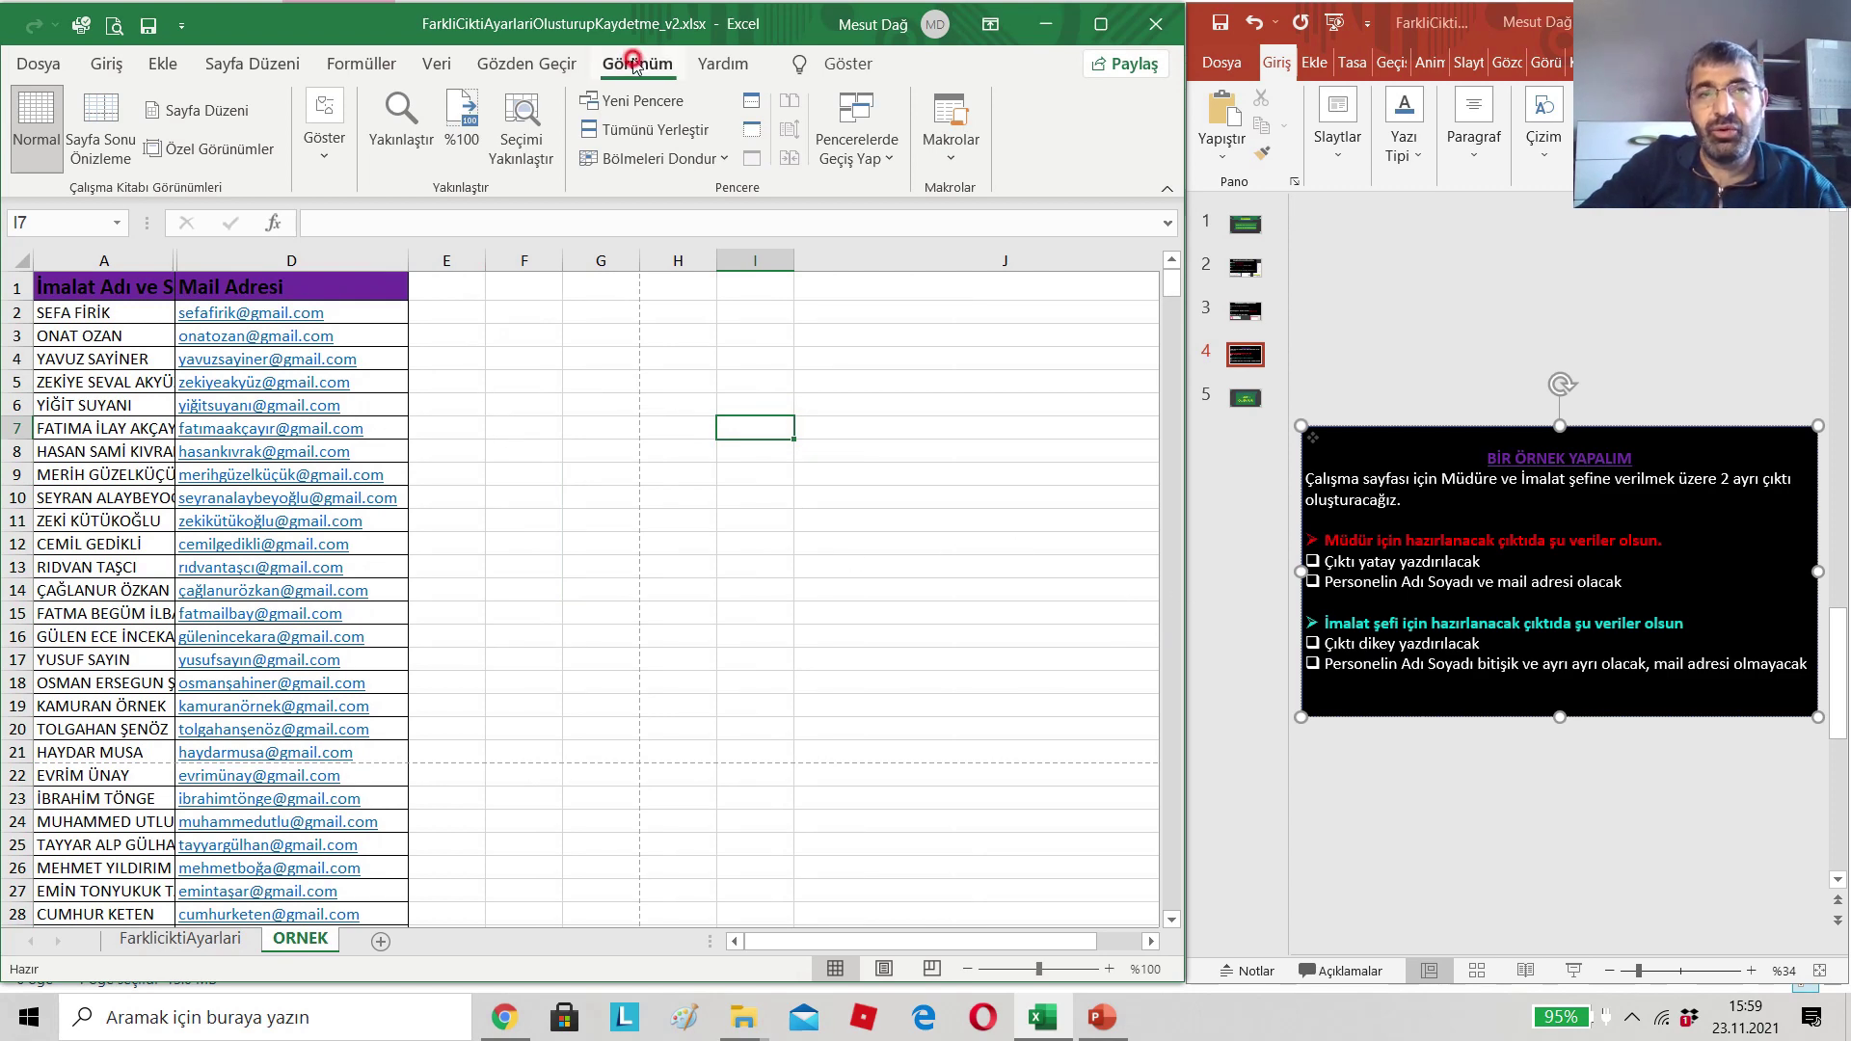
pyautogui.click(249, 148)
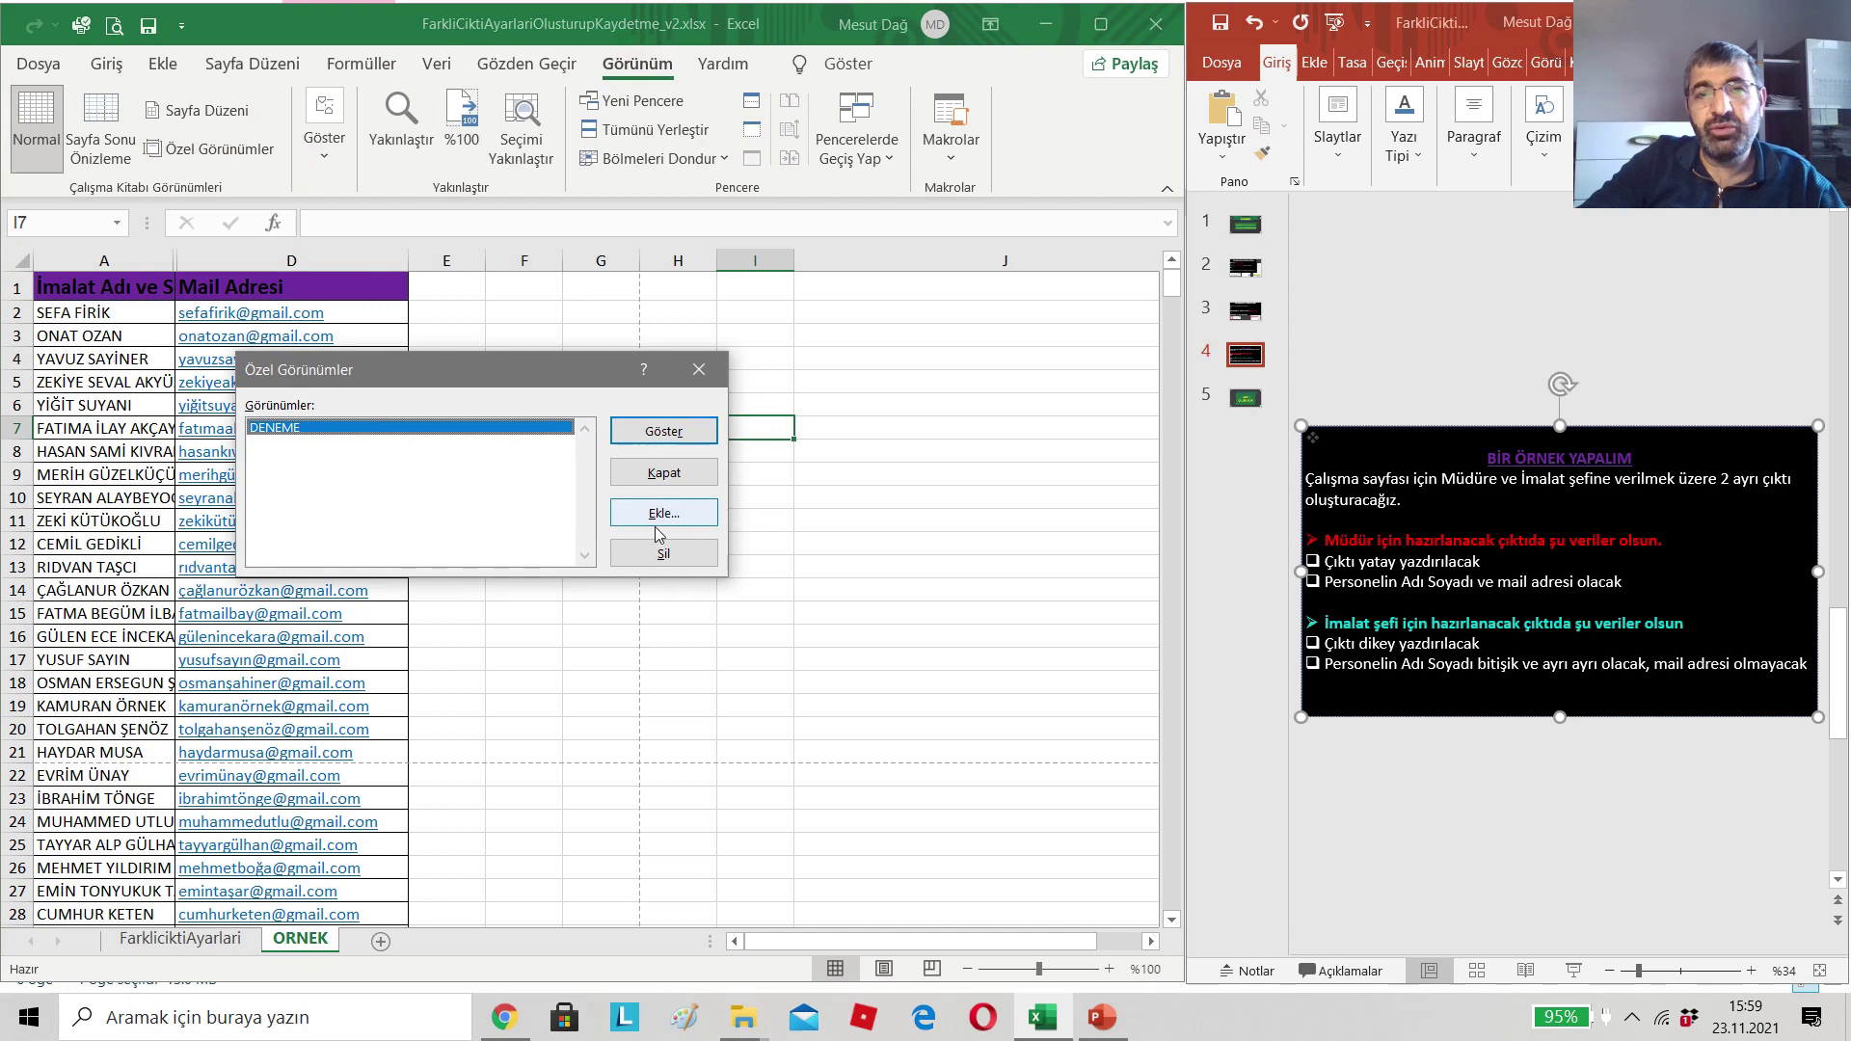
# - Add a second custom view named Mudur for the landscape layout with mail addresses
pyautogui.click(659, 513)
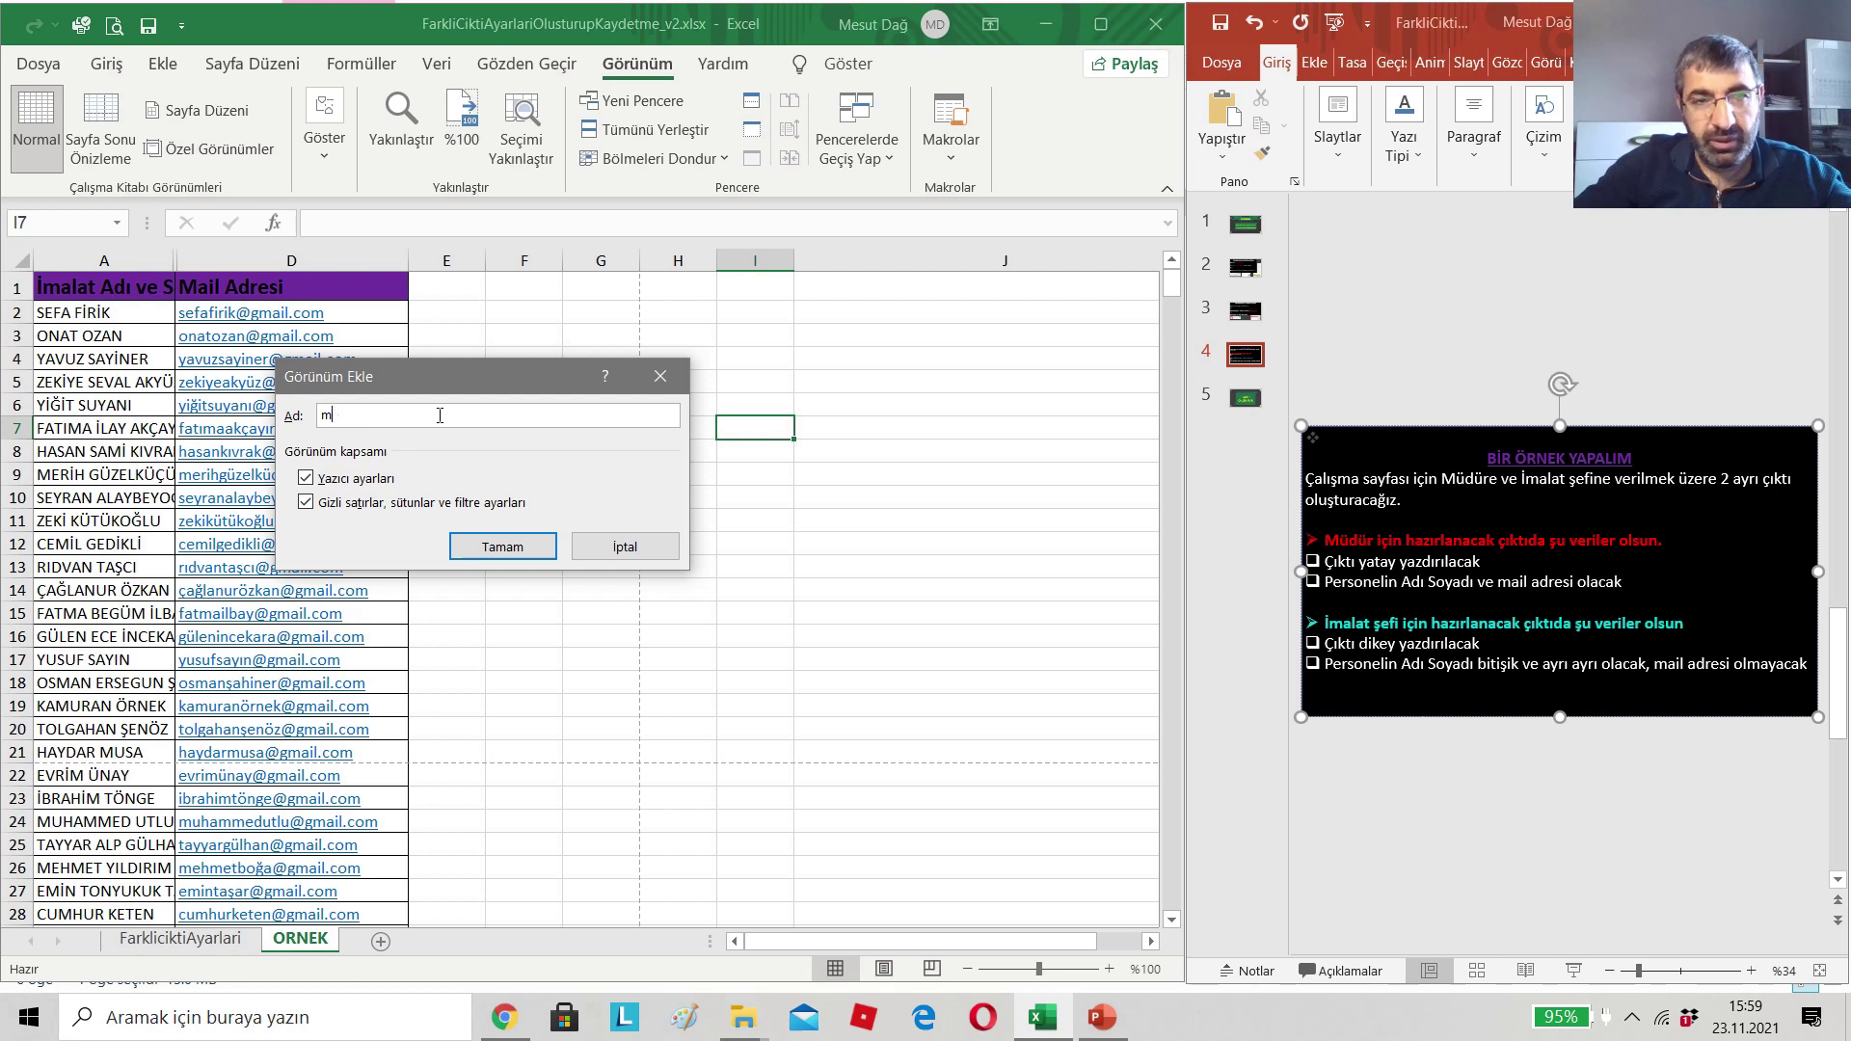
pyautogui.press('capslock')
pyautogui.write('Mud')
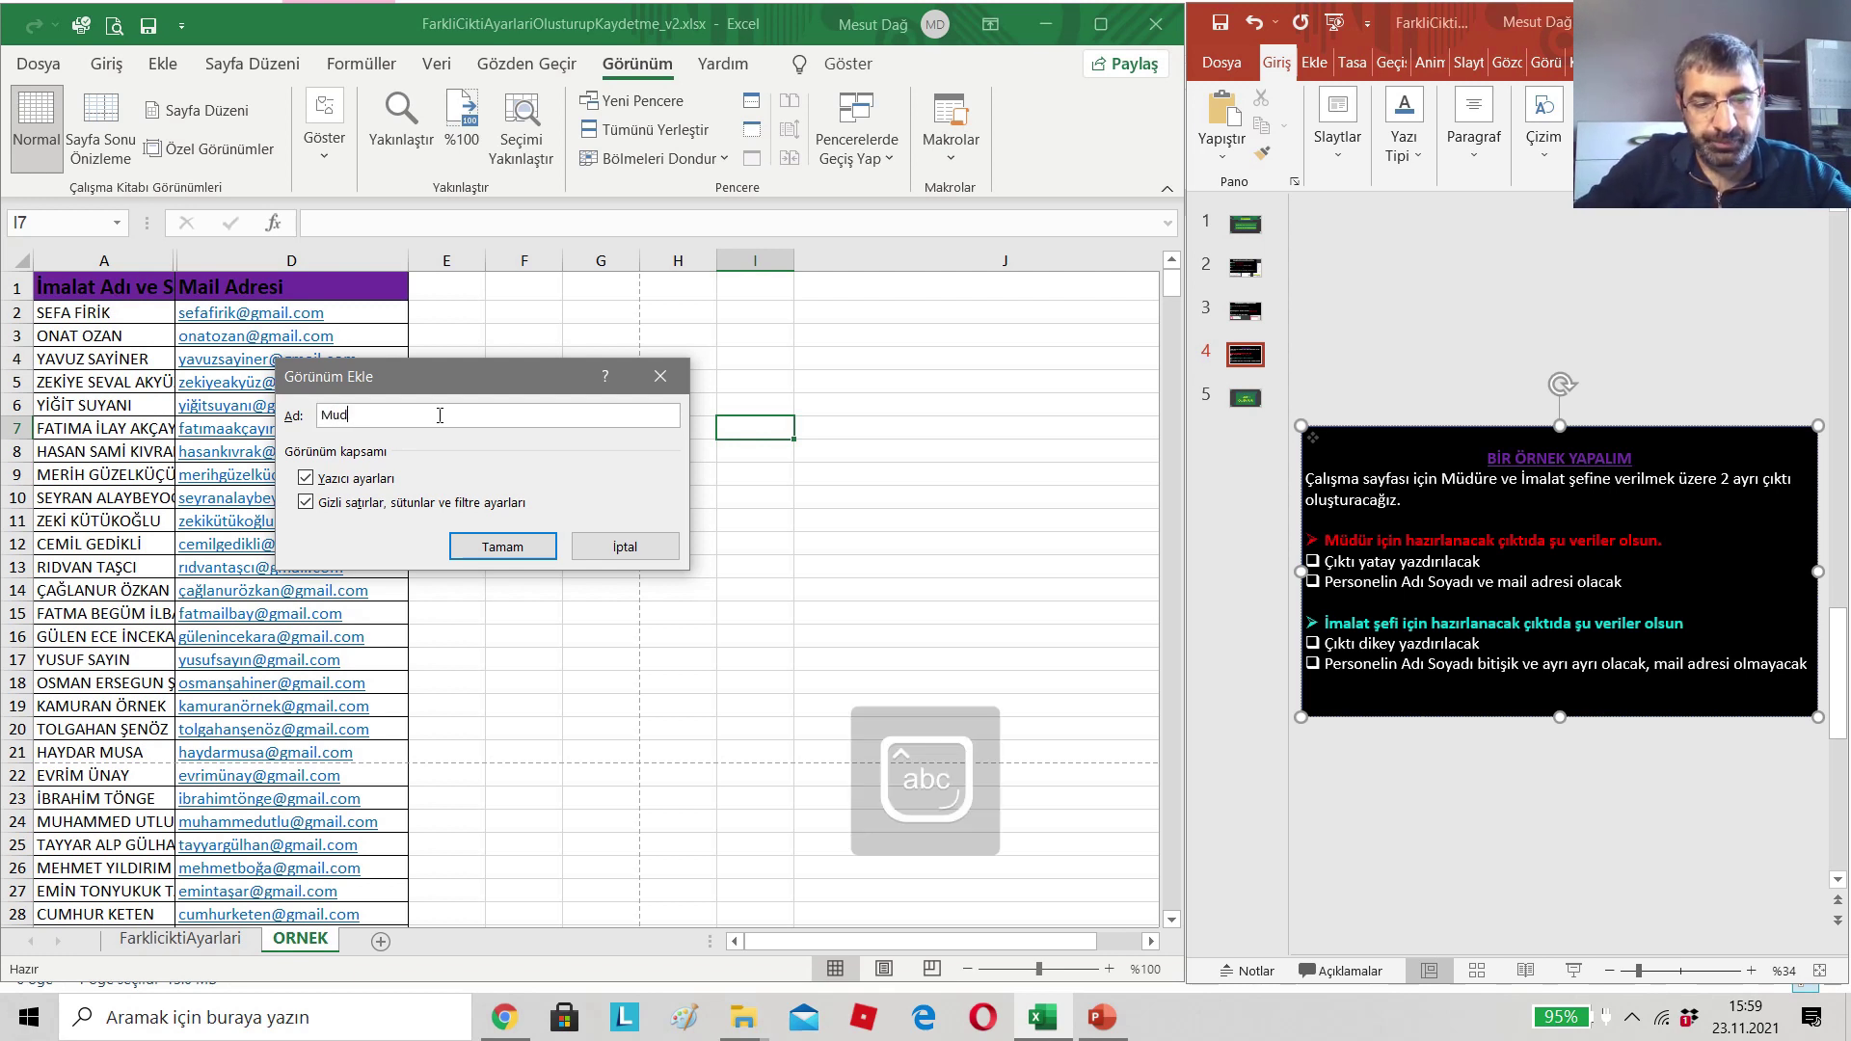
pyautogui.write('ur')
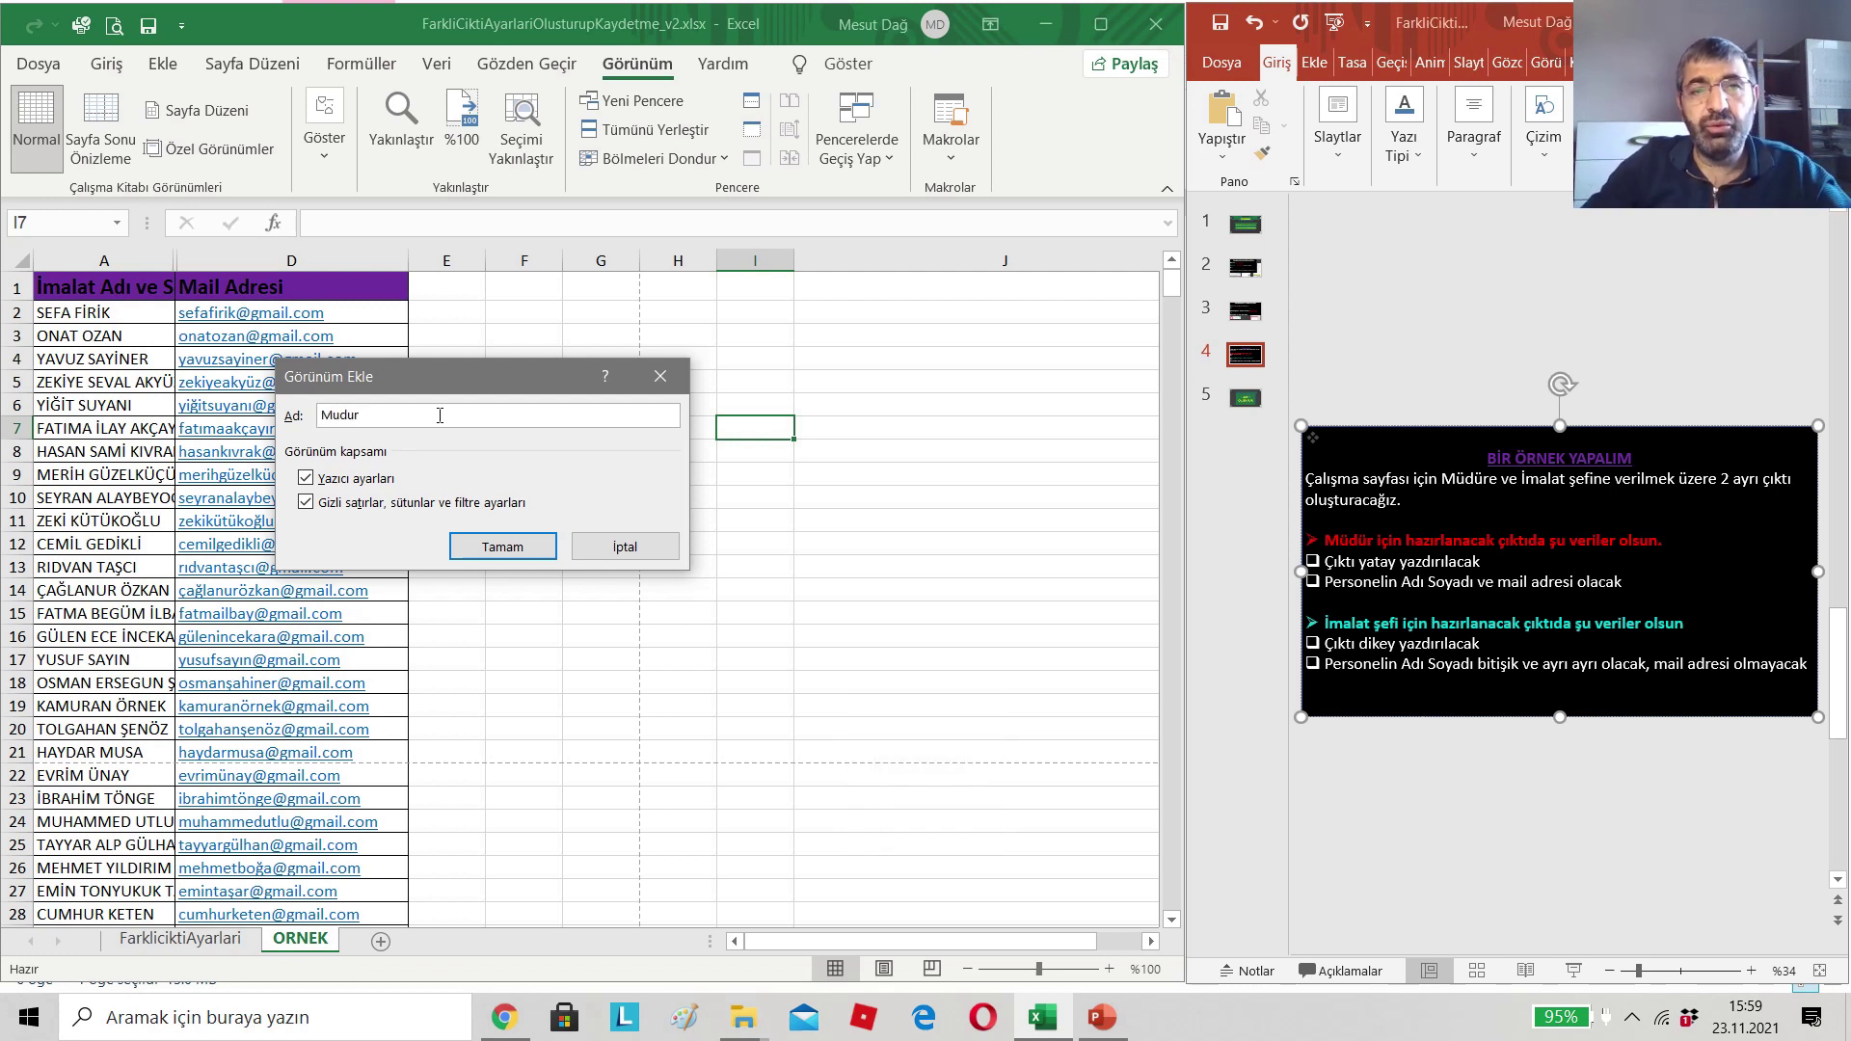
pyautogui.click(500, 546)
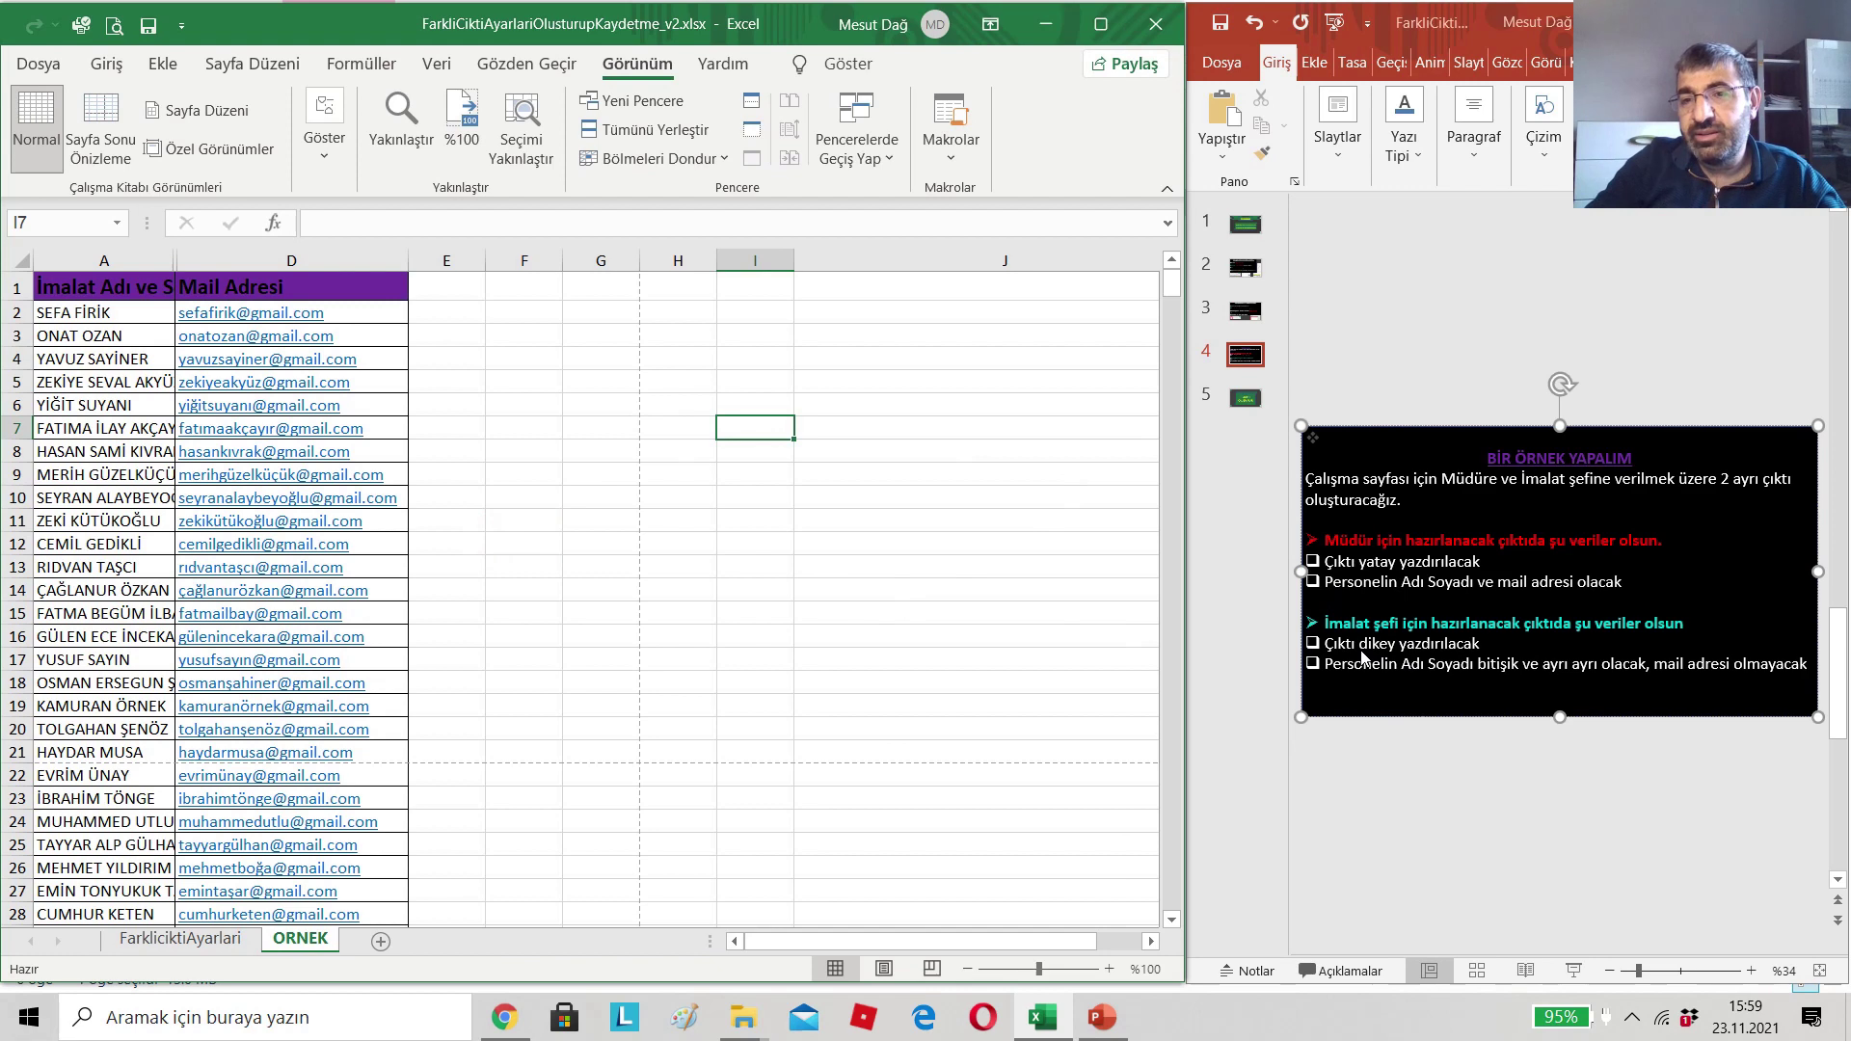
pyautogui.click(29, 64)
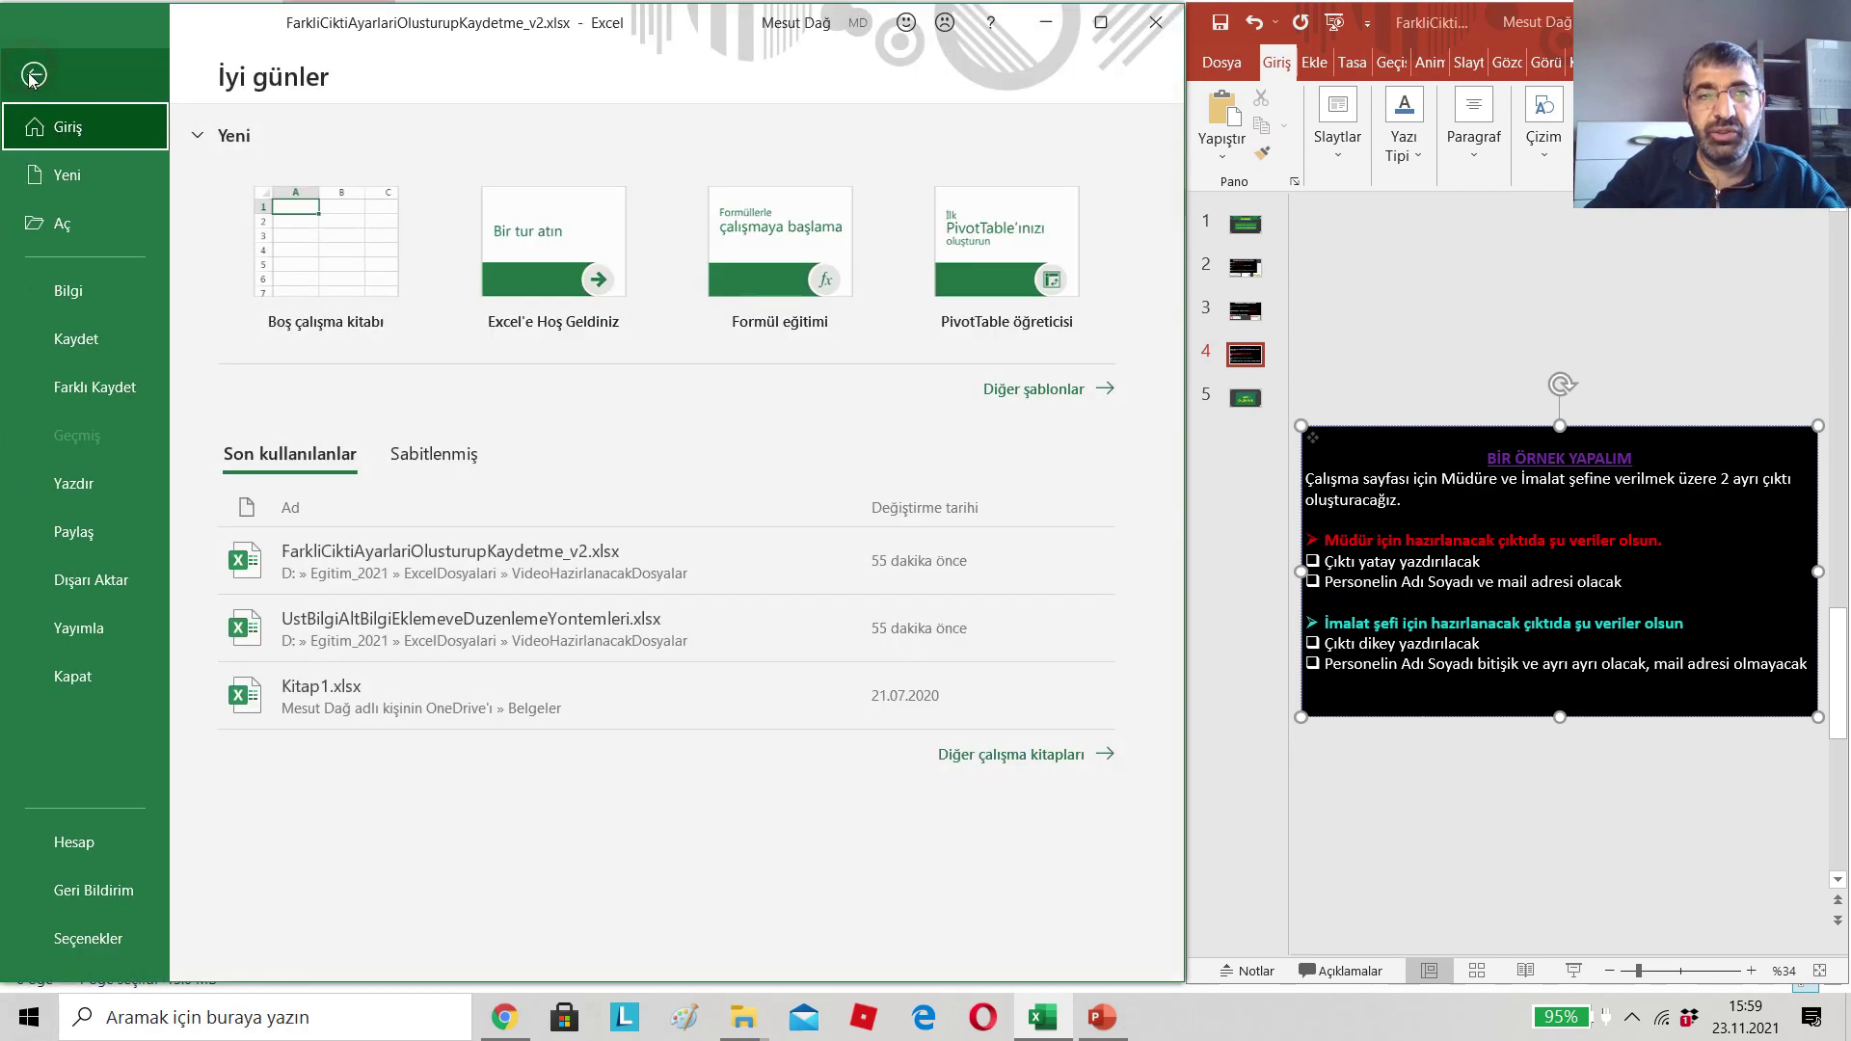
# - Change the printout orientation back to portrait (Dikey Yönlendirme) and return to the sheet
pyautogui.click(84, 484)
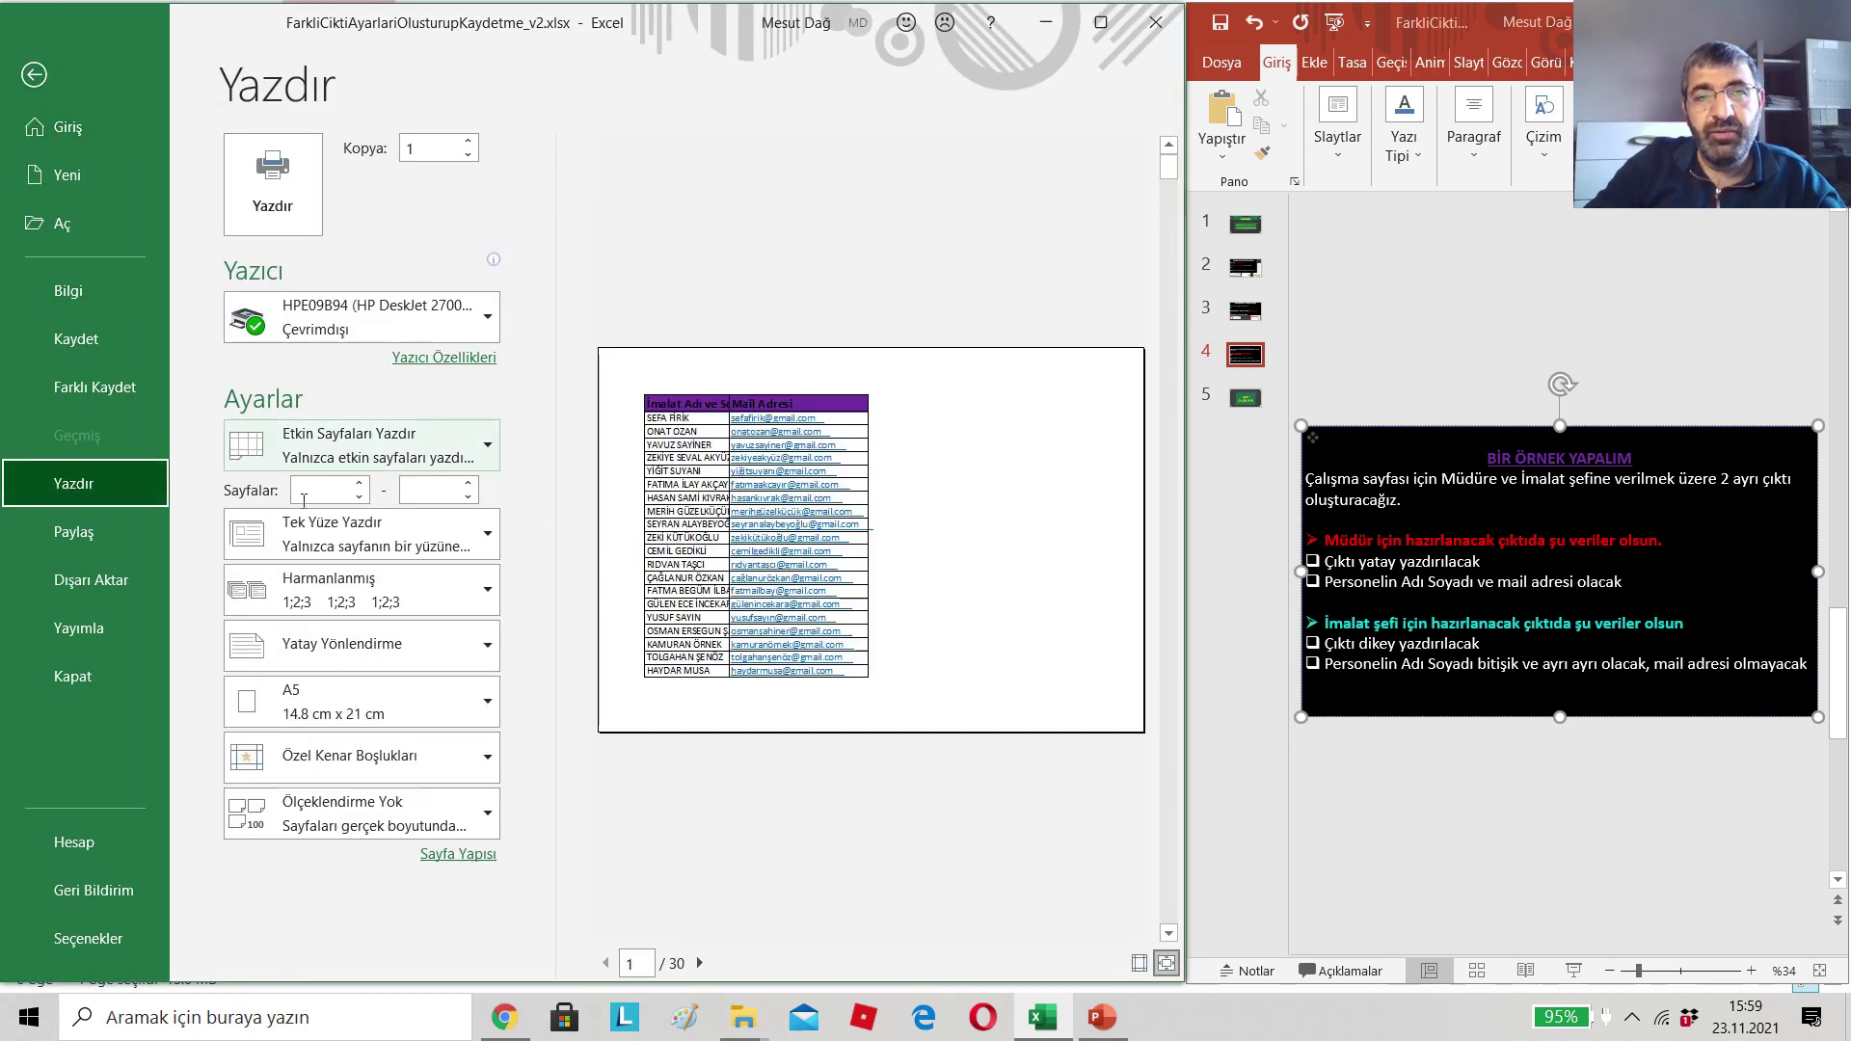
pyautogui.click(472, 649)
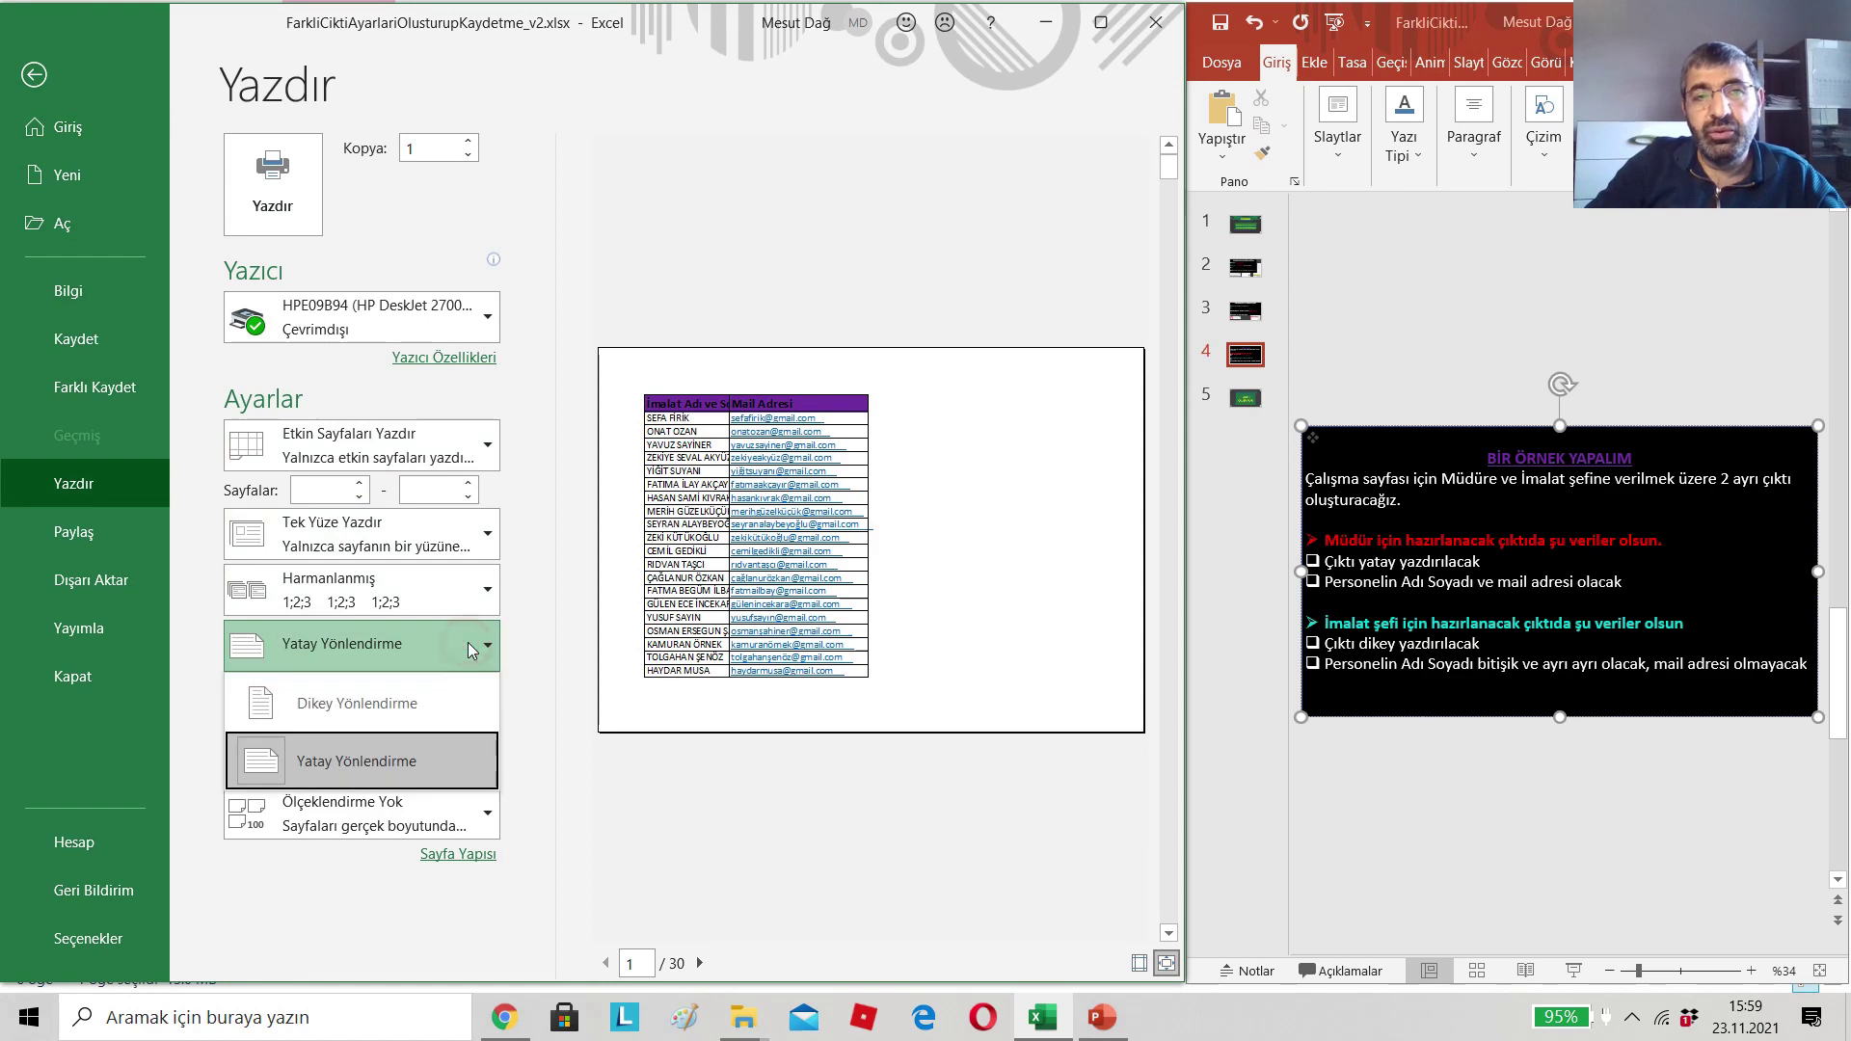
pyautogui.click(374, 693)
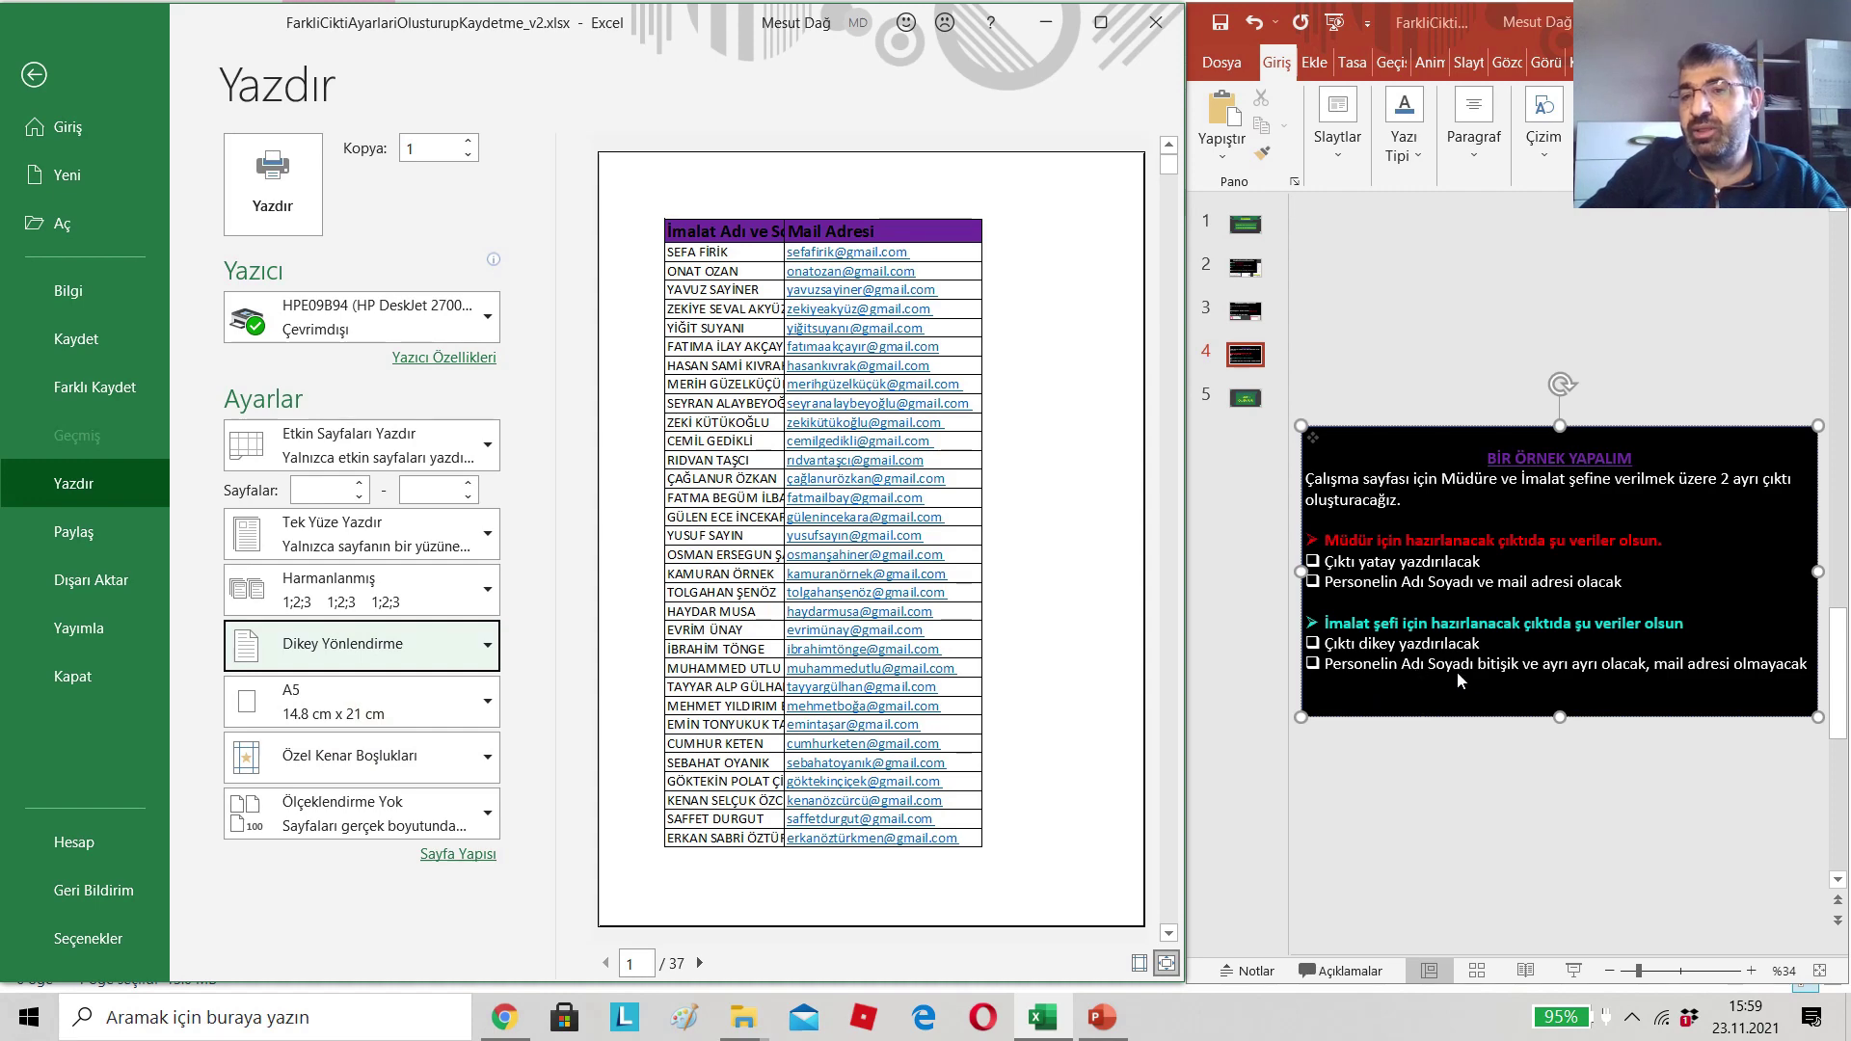
pyautogui.click(43, 77)
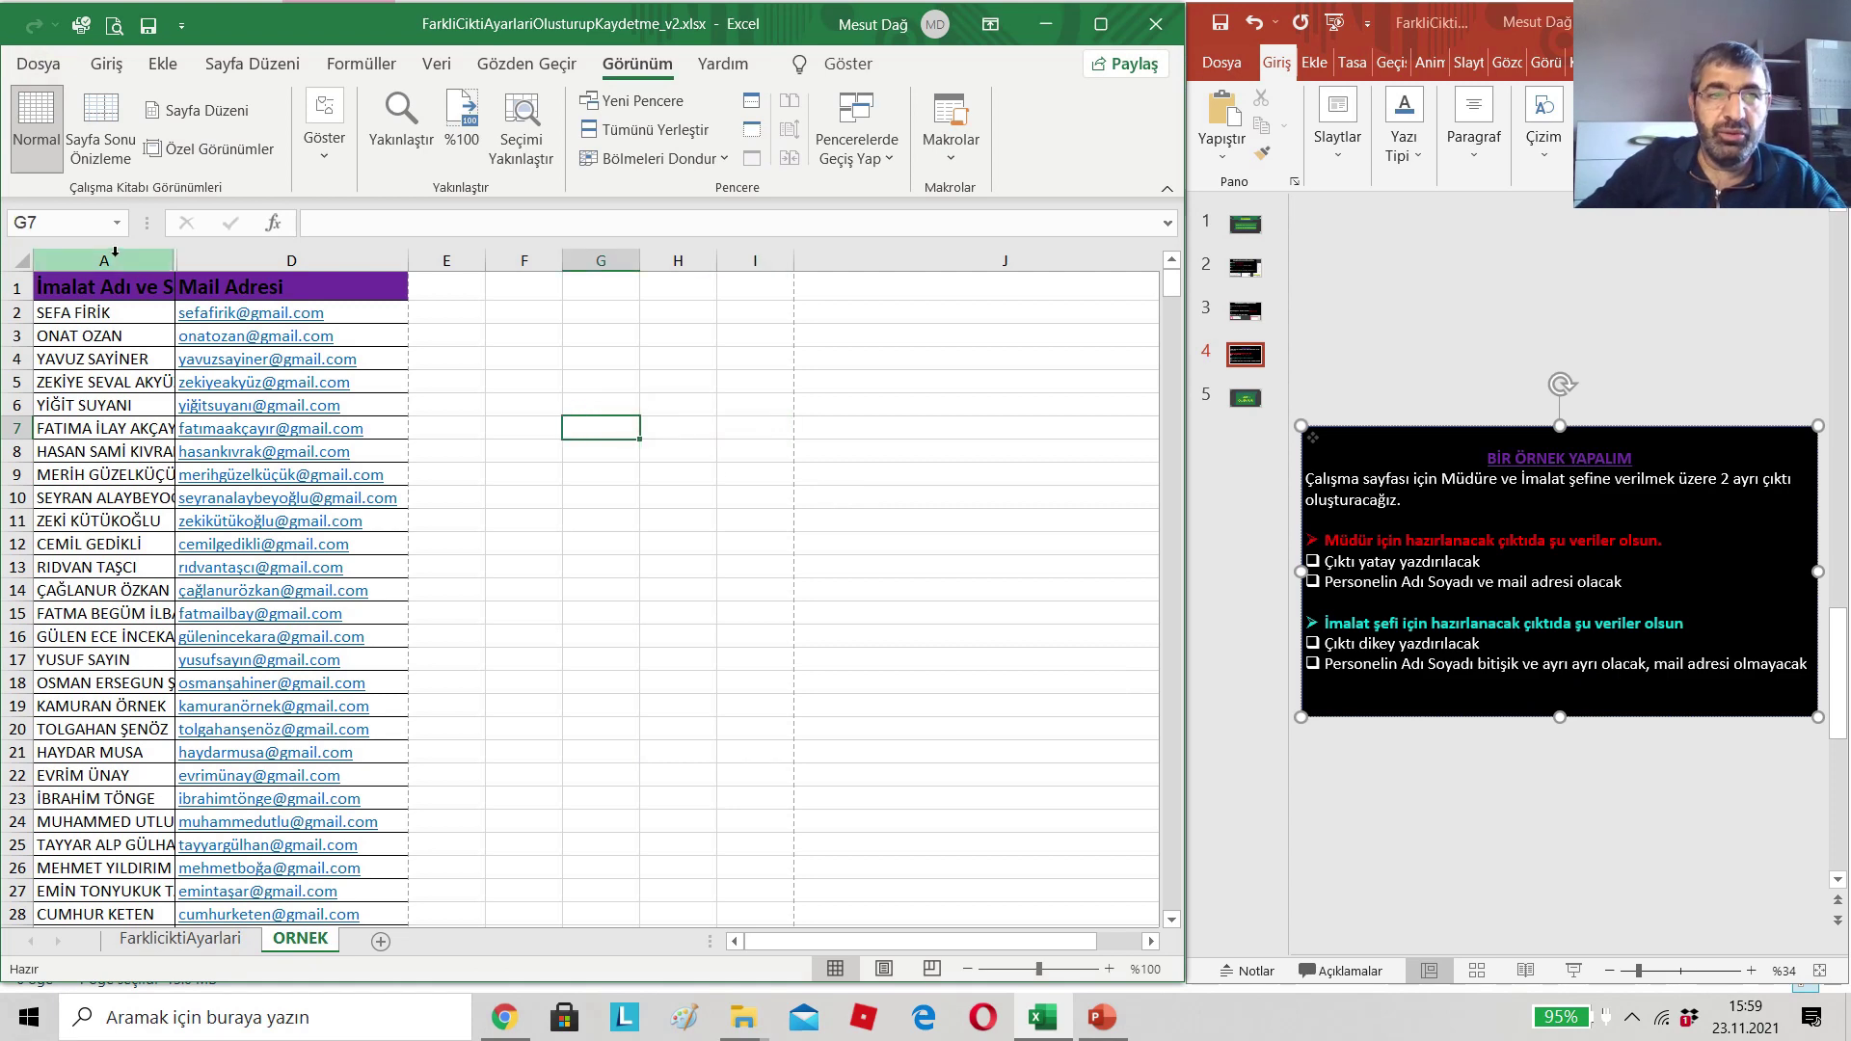
# - Unhide the Adı and Soyadı columns between columns A and D
pyautogui.moveTo(104, 260); pyautogui.dragTo(226, 257)
pyautogui.rightClick(227, 255)
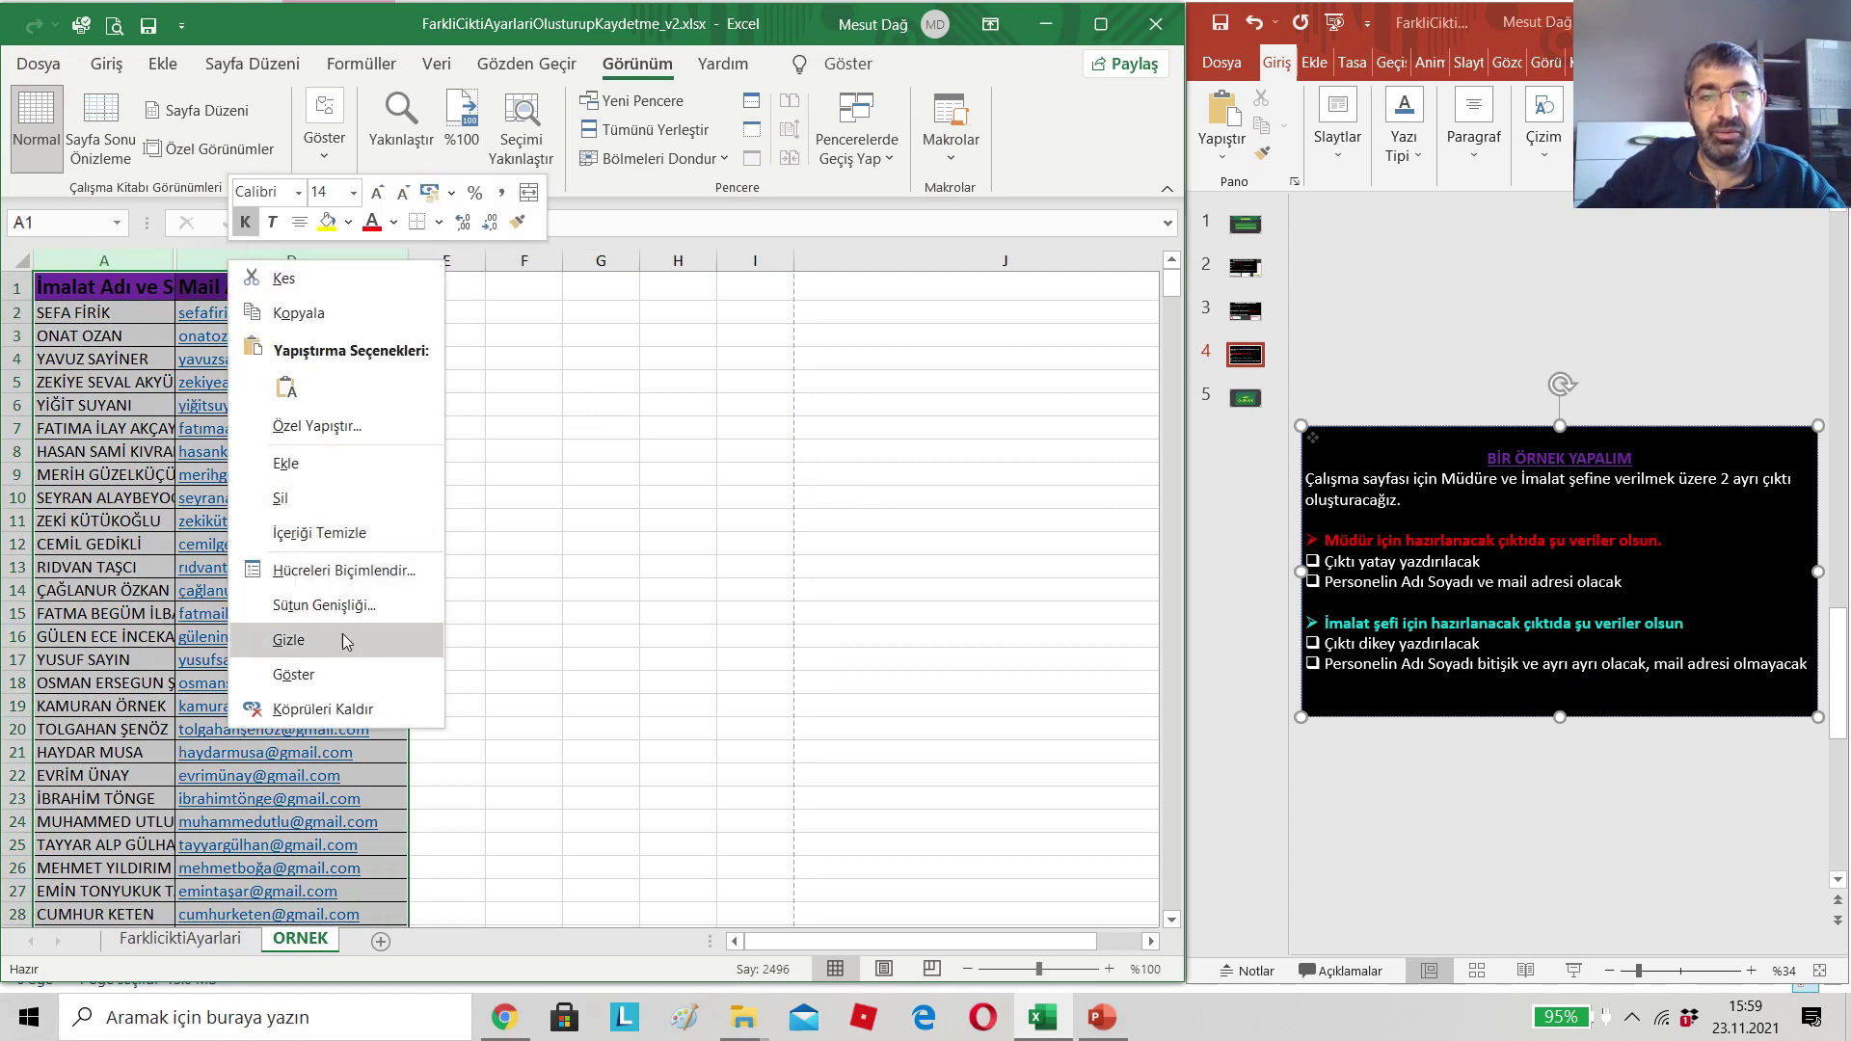
pyautogui.click(303, 676)
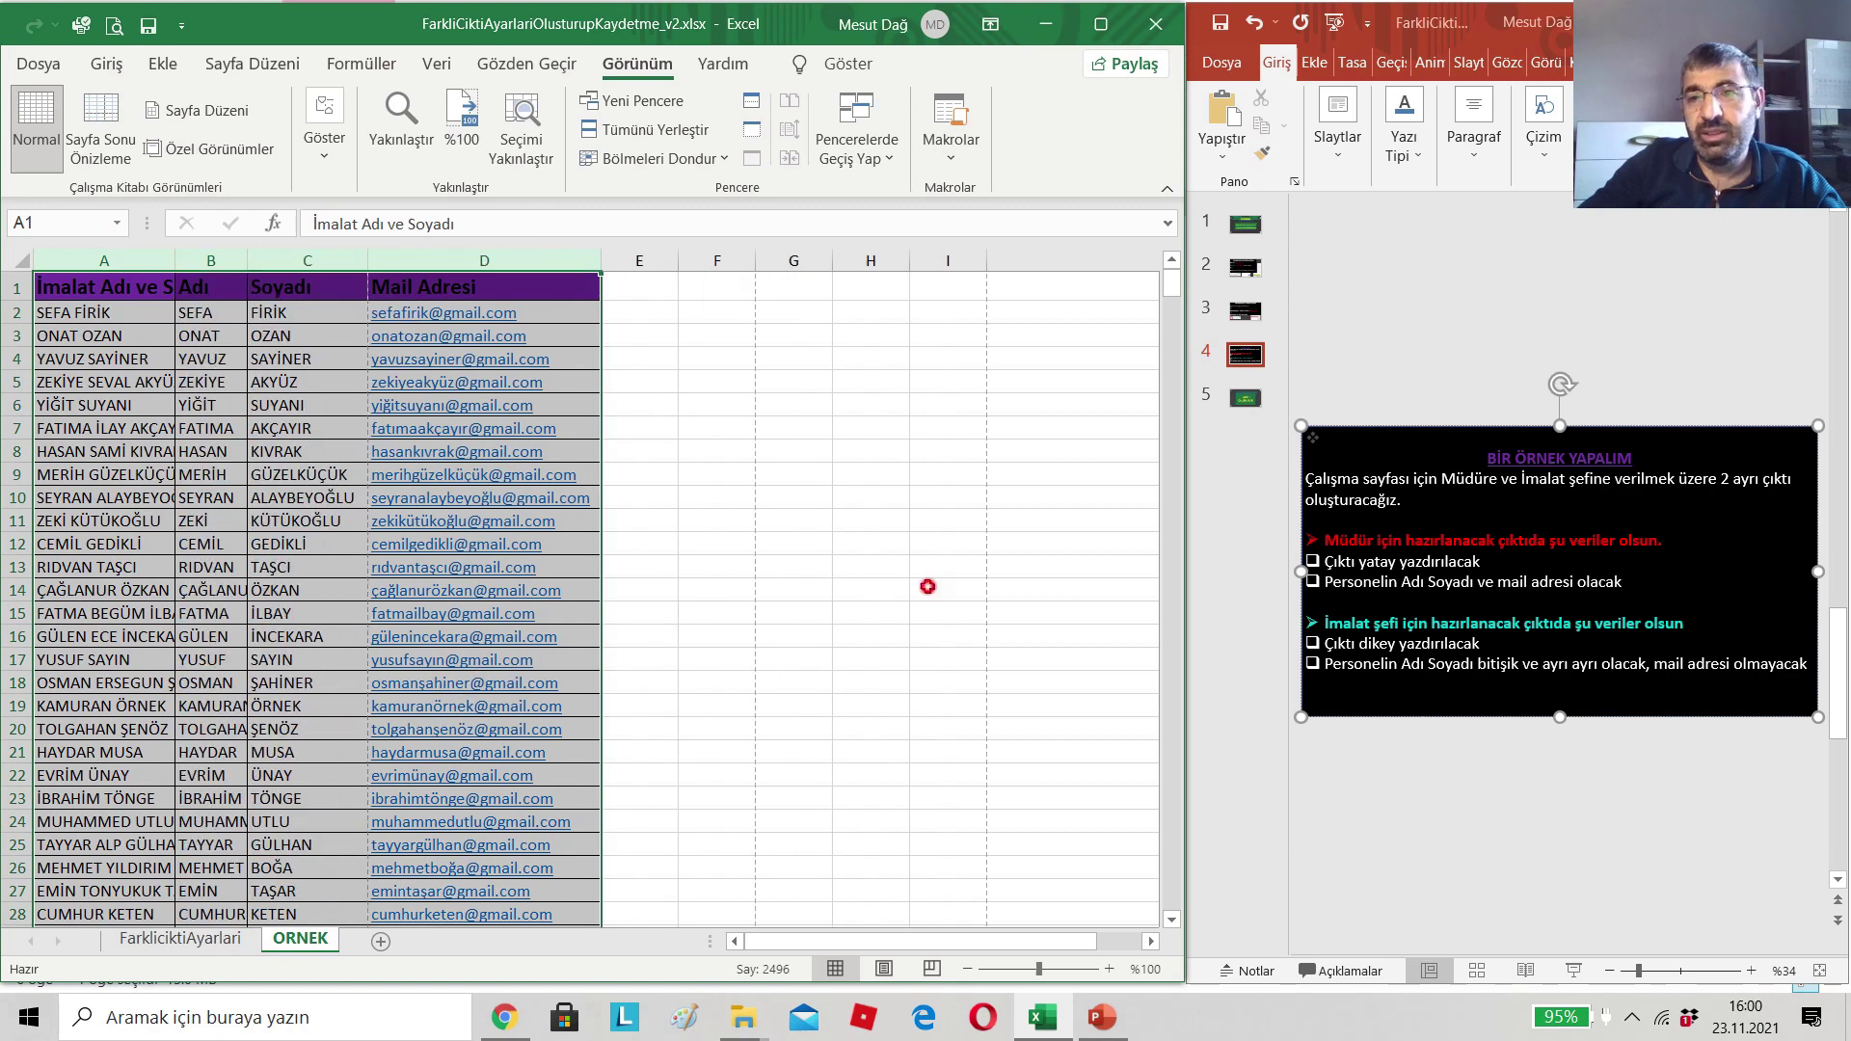
pyautogui.click(930, 584)
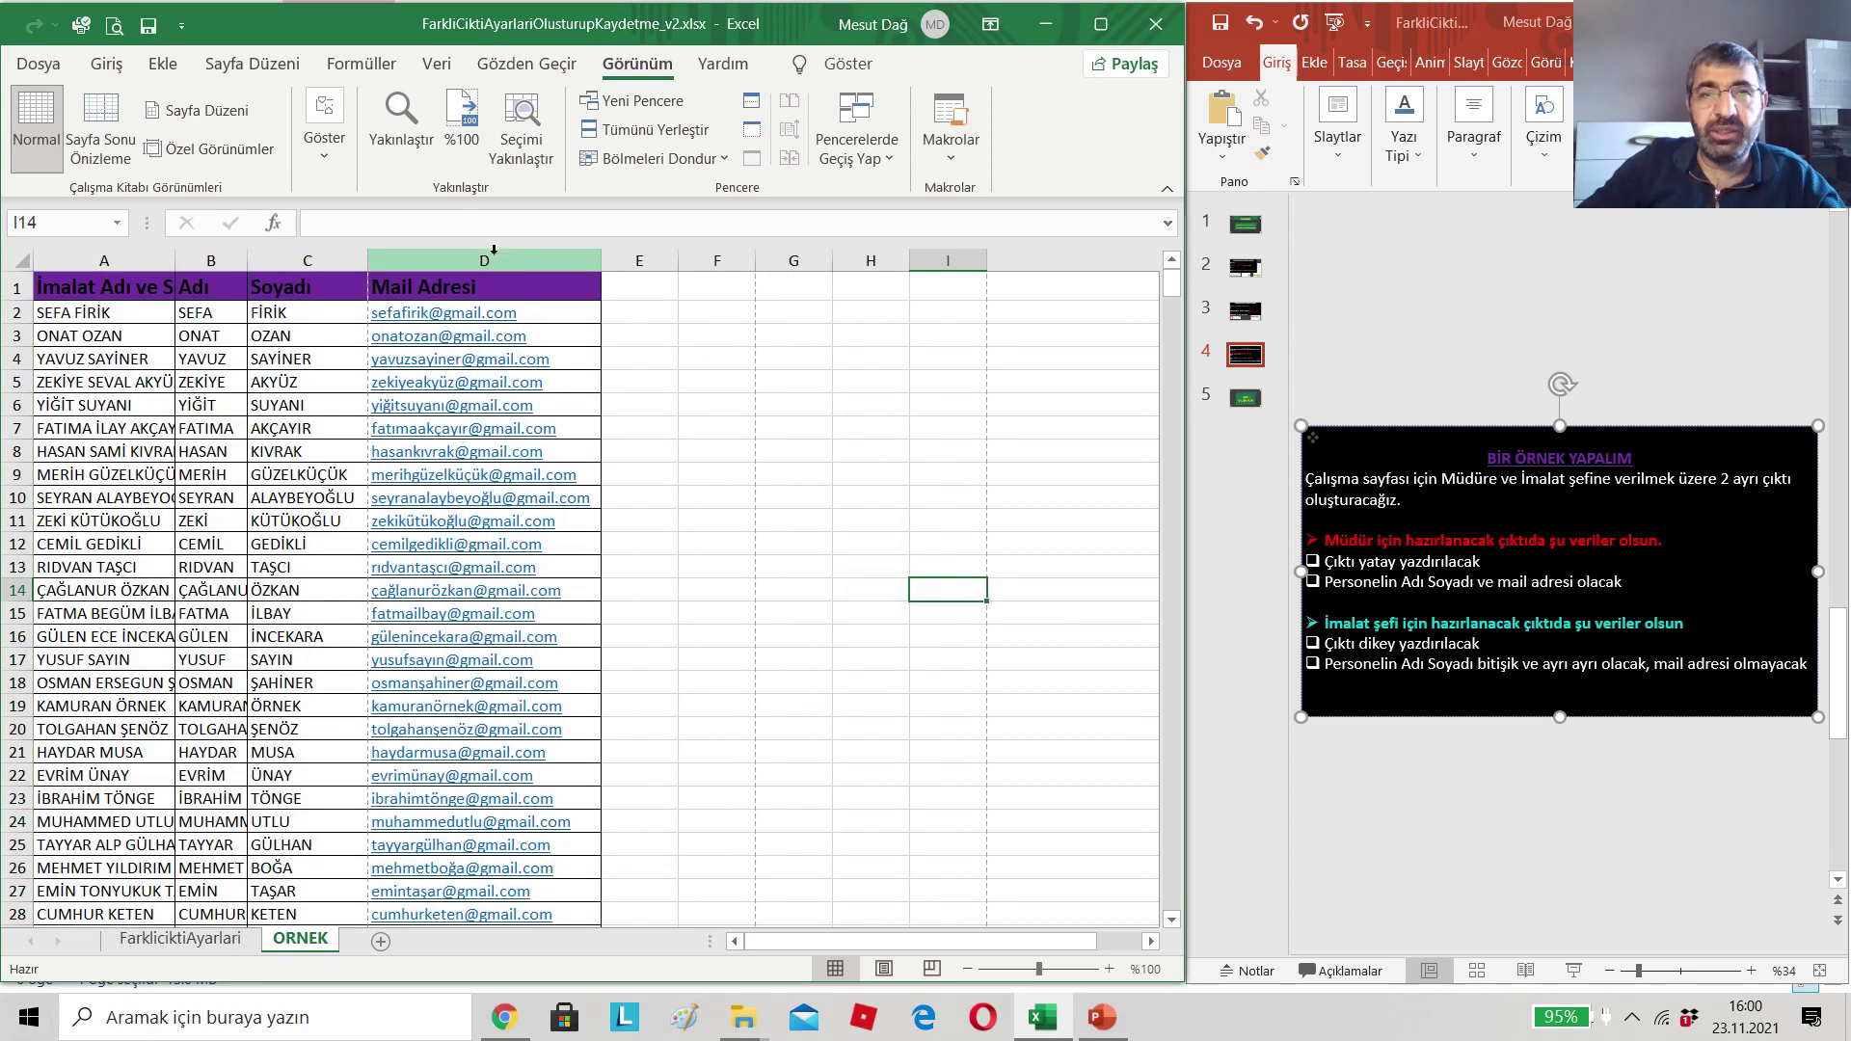
# - Hide the Mail Adresi column D
pyautogui.rightClick(491, 261)
pyautogui.click(568, 635)
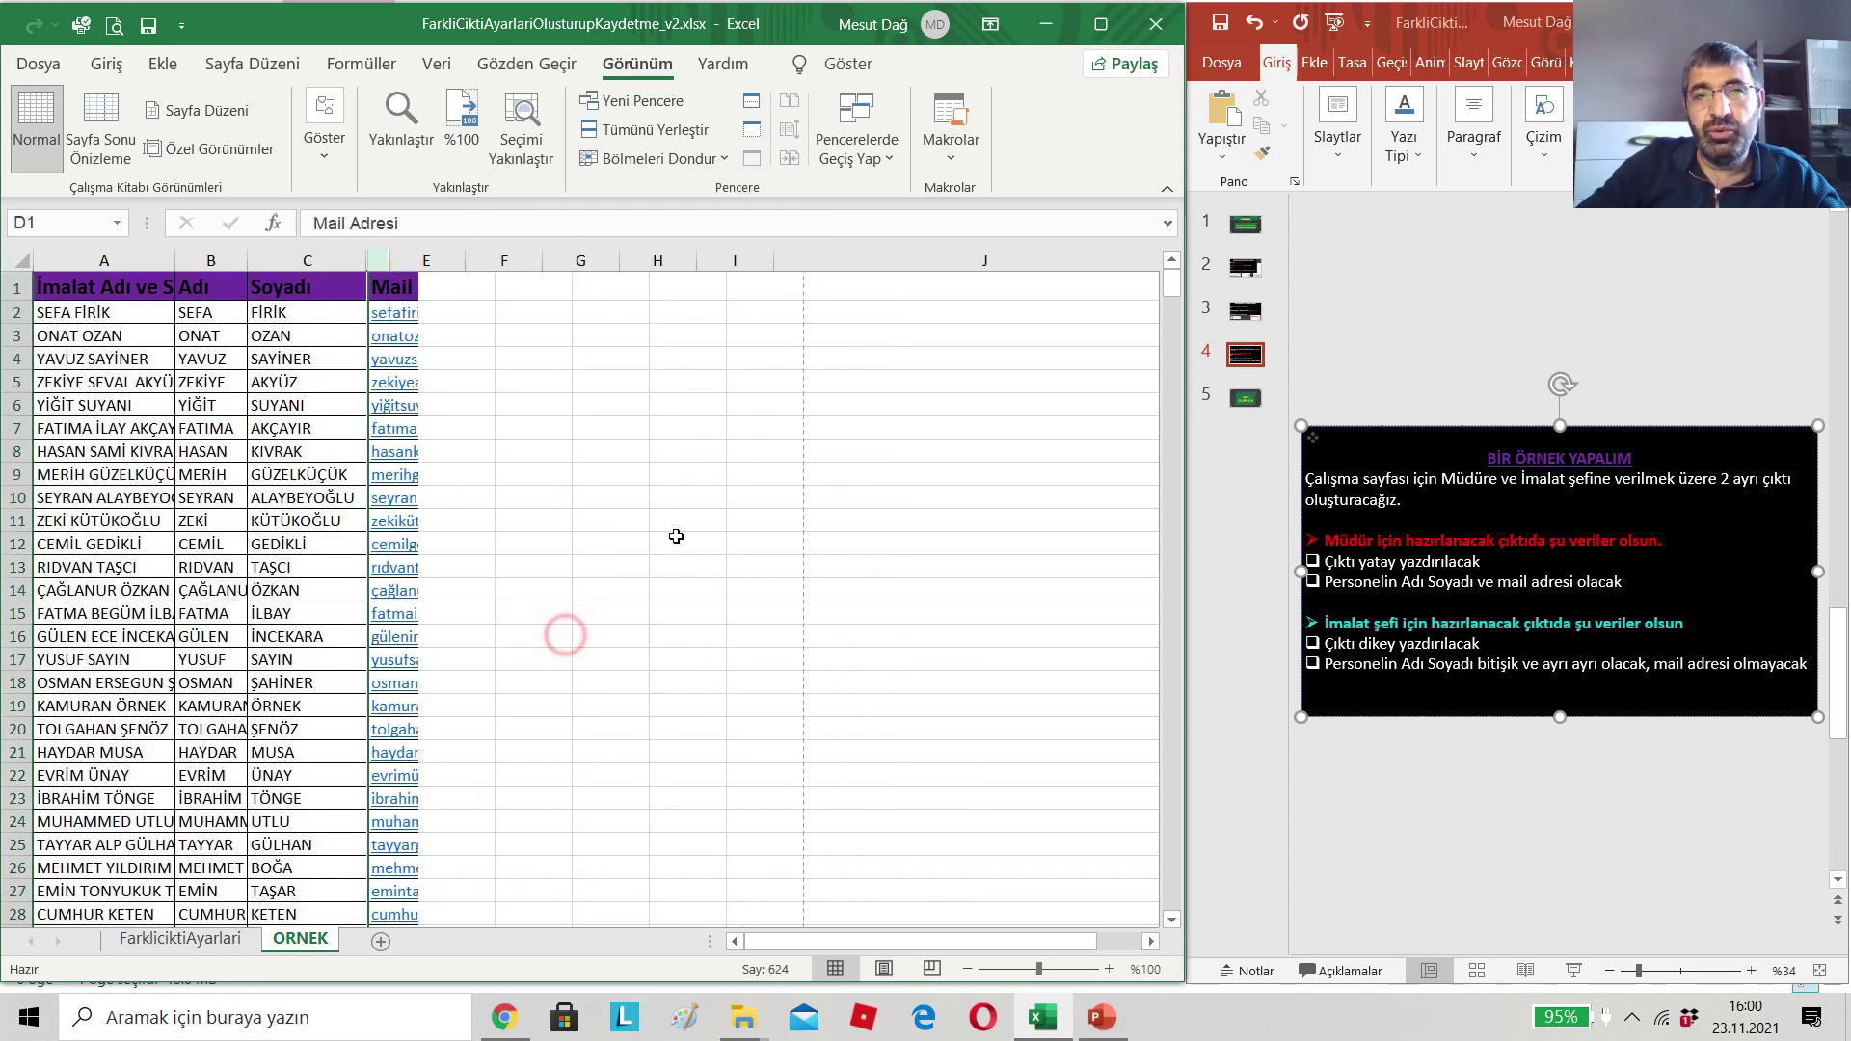
pyautogui.click(715, 497)
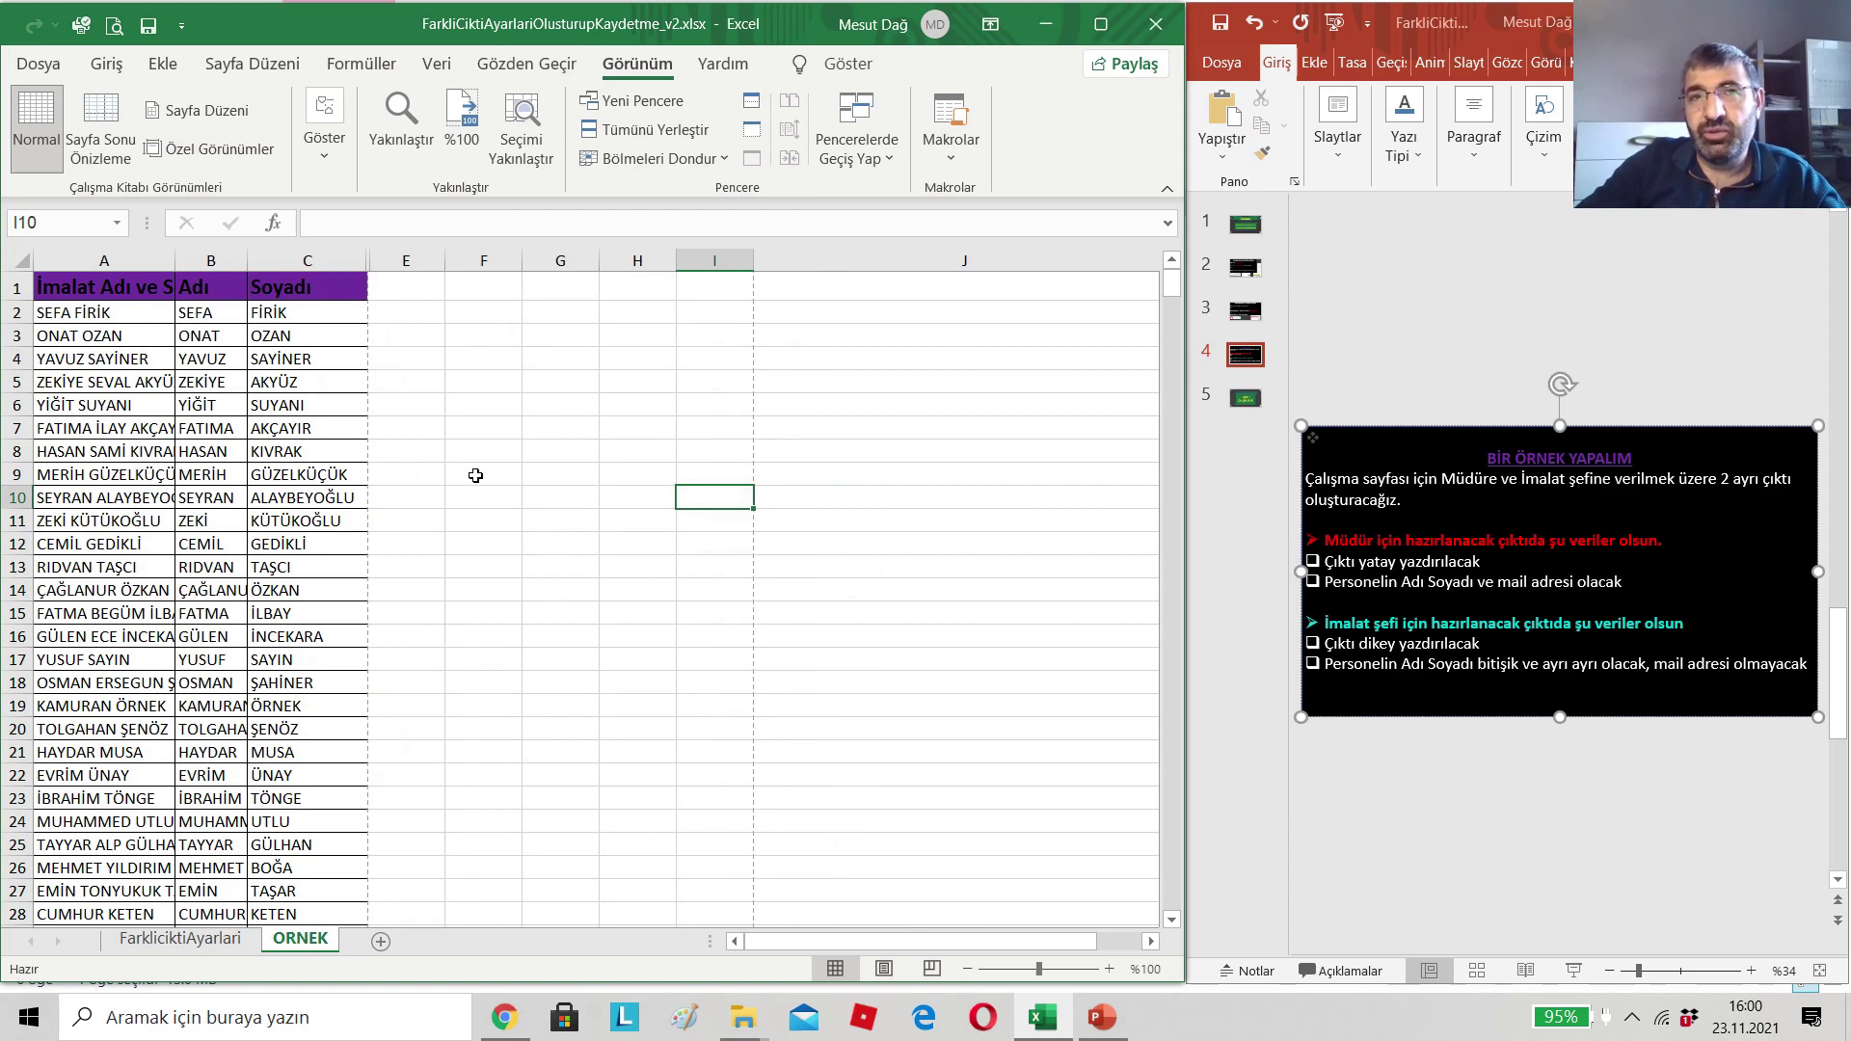
pyautogui.click(243, 147)
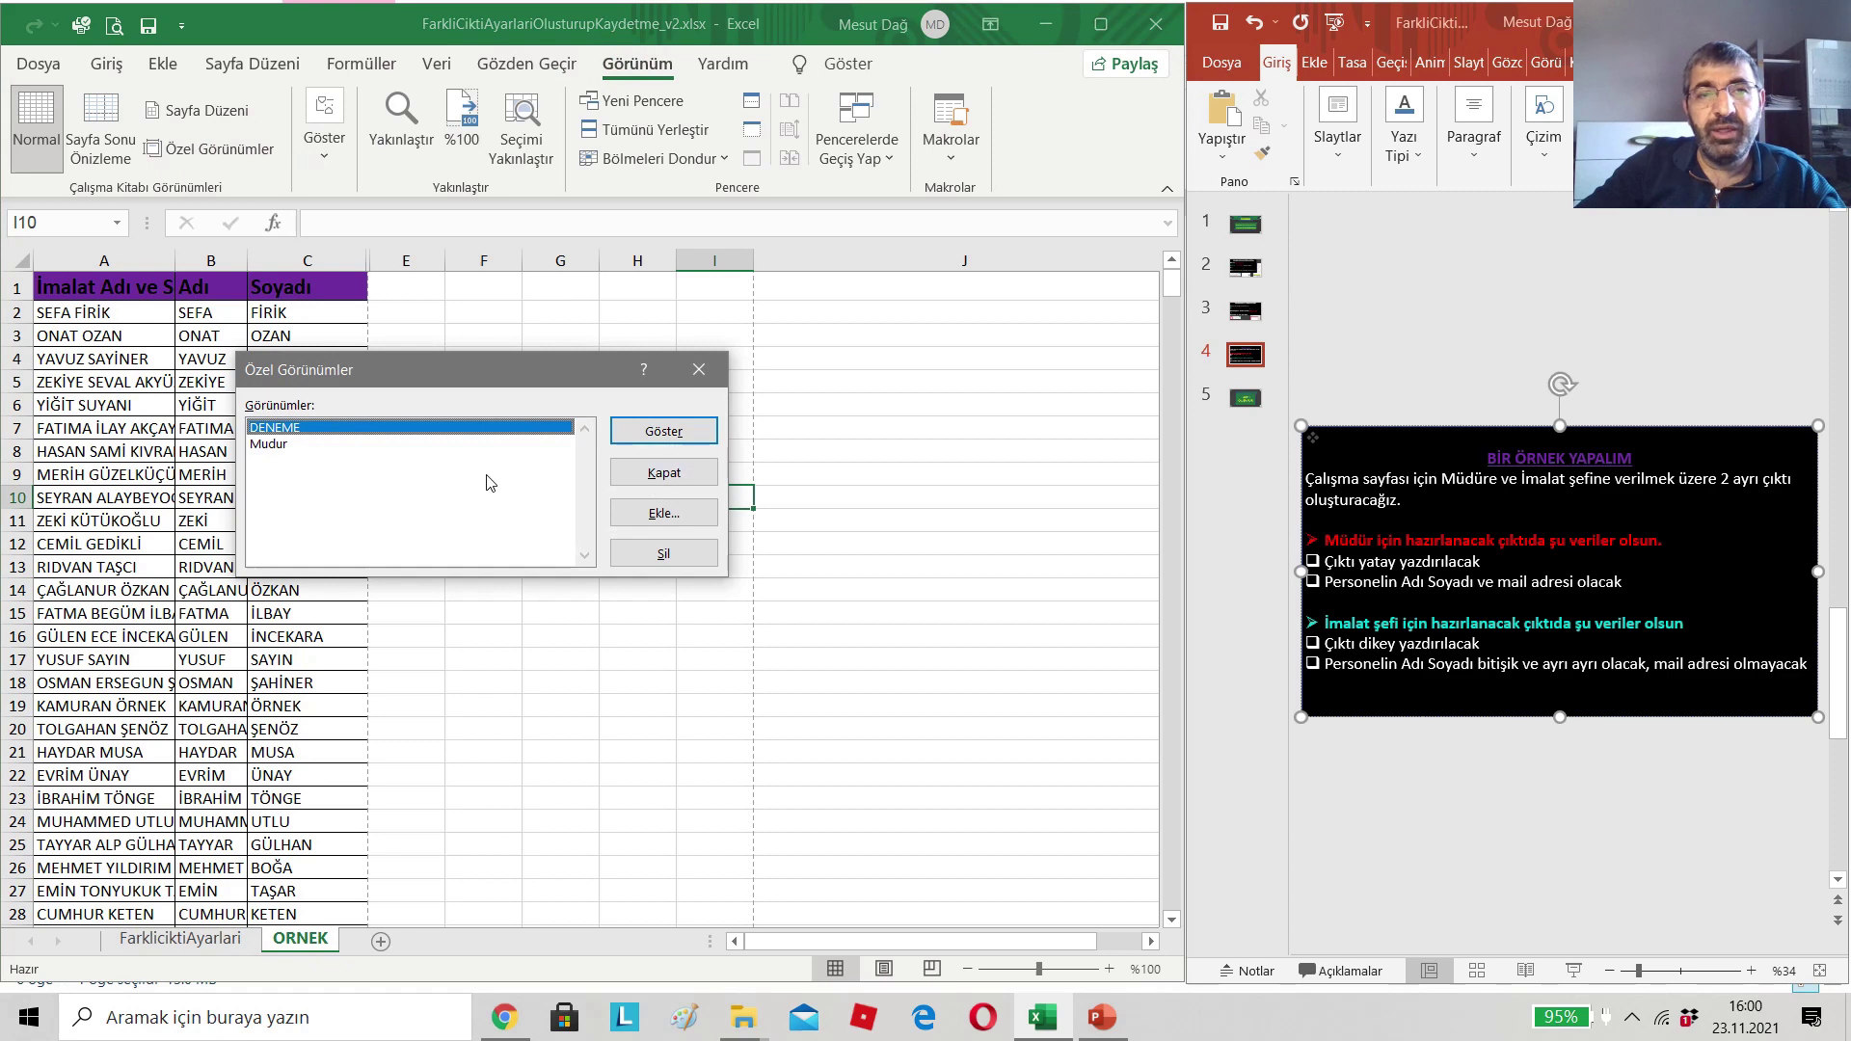
# - Add a custom view 'imalat' holding the portrait layout with first names and surnames but no mail
pyautogui.click(656, 518)
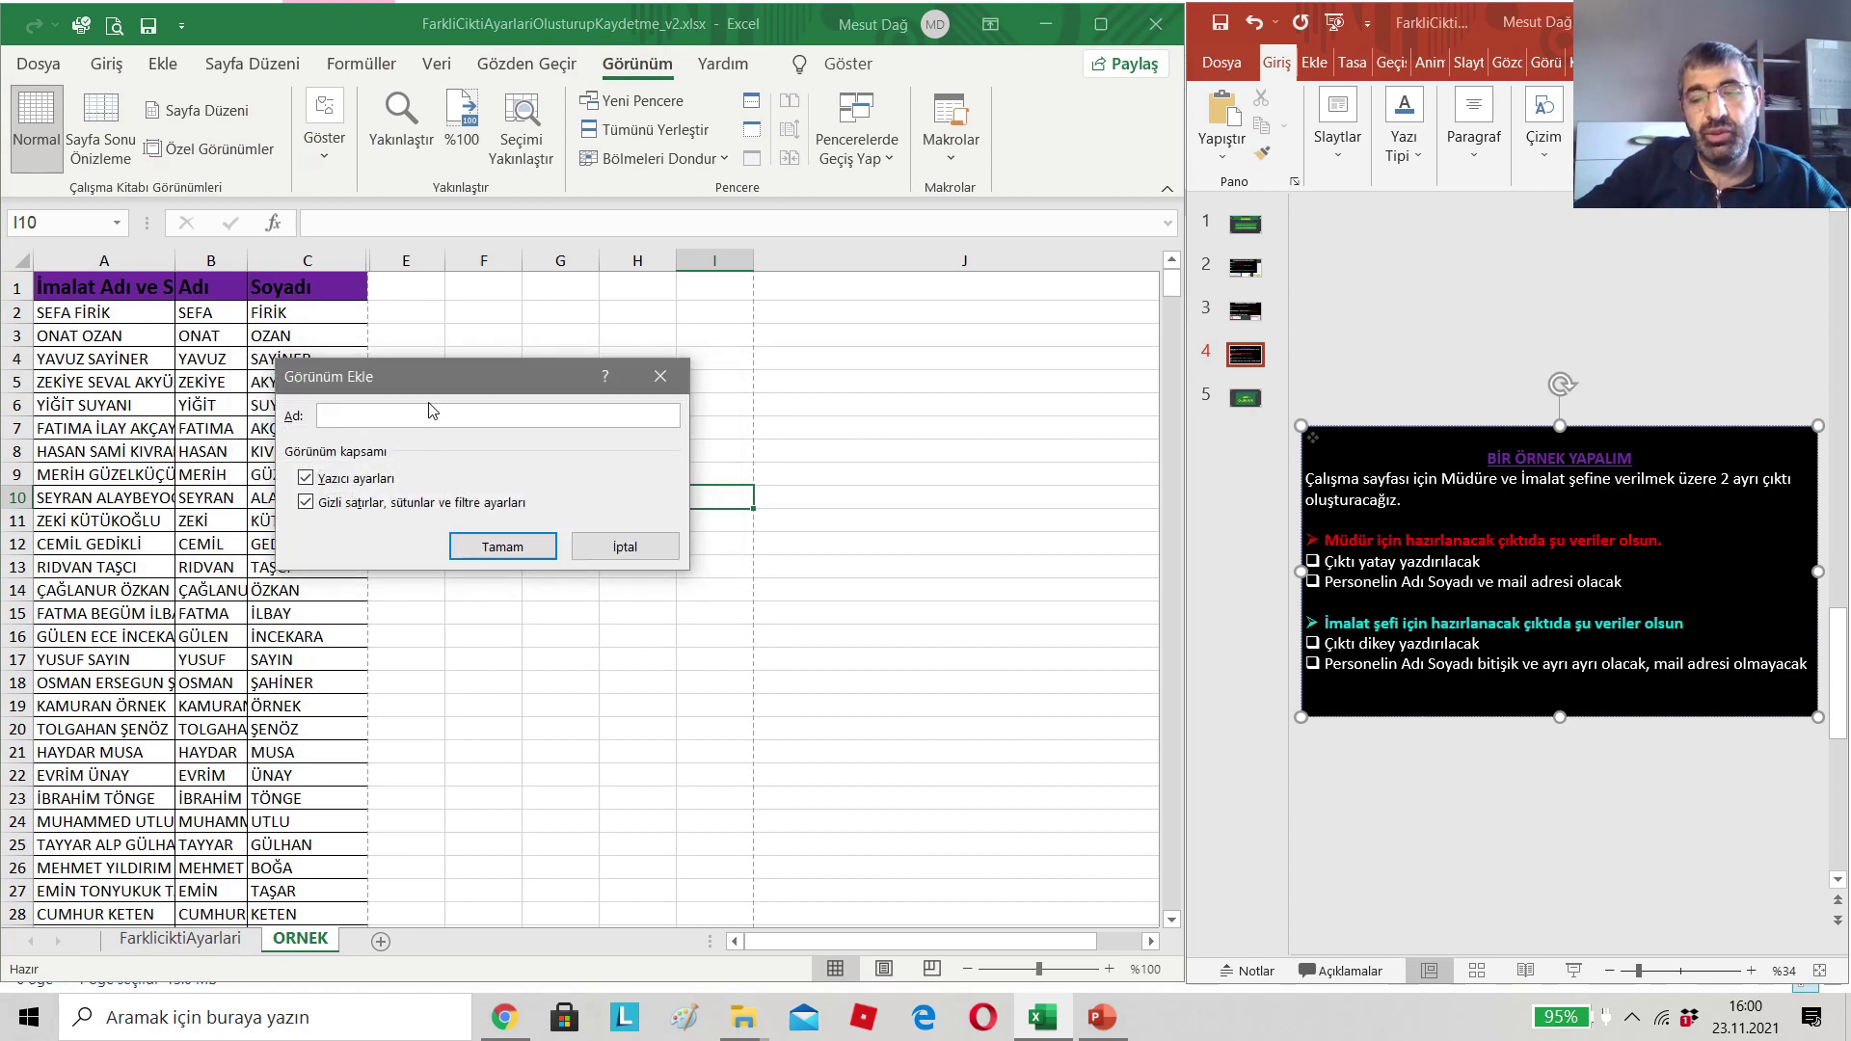
pyautogui.write('imalat')
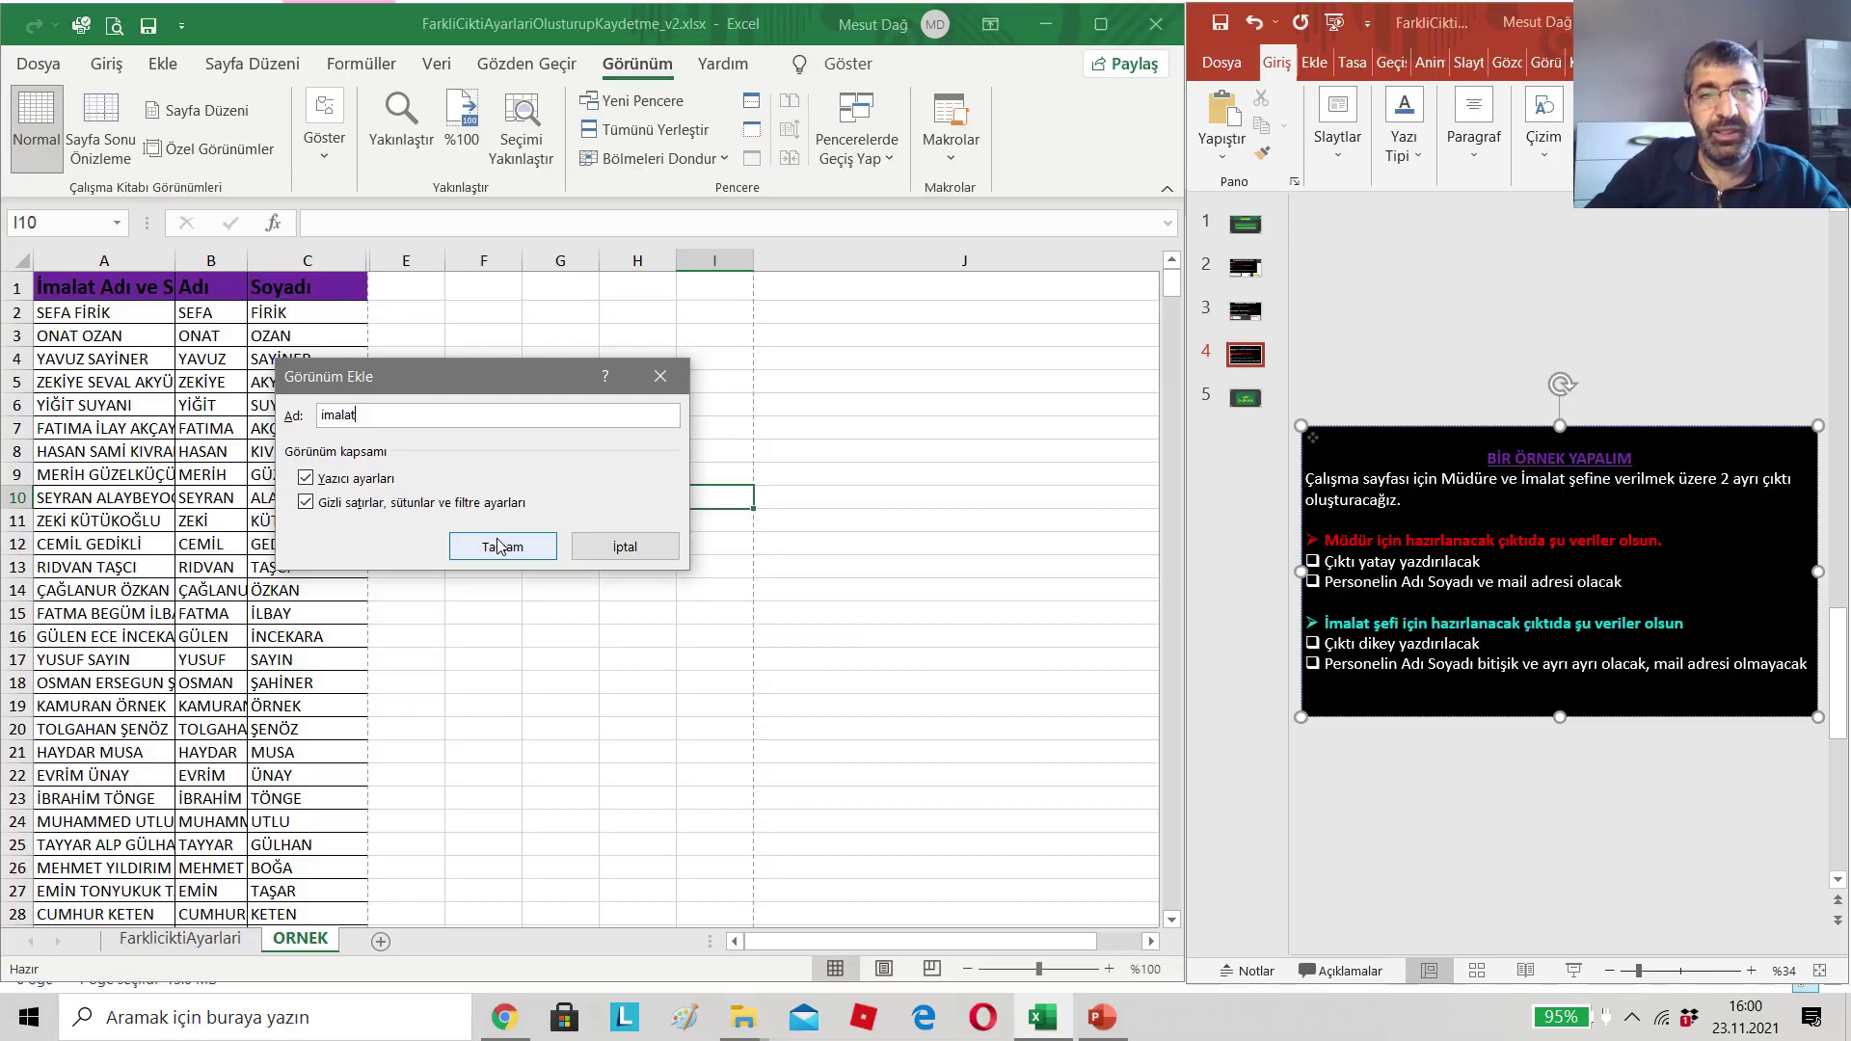
pyautogui.click(497, 545)
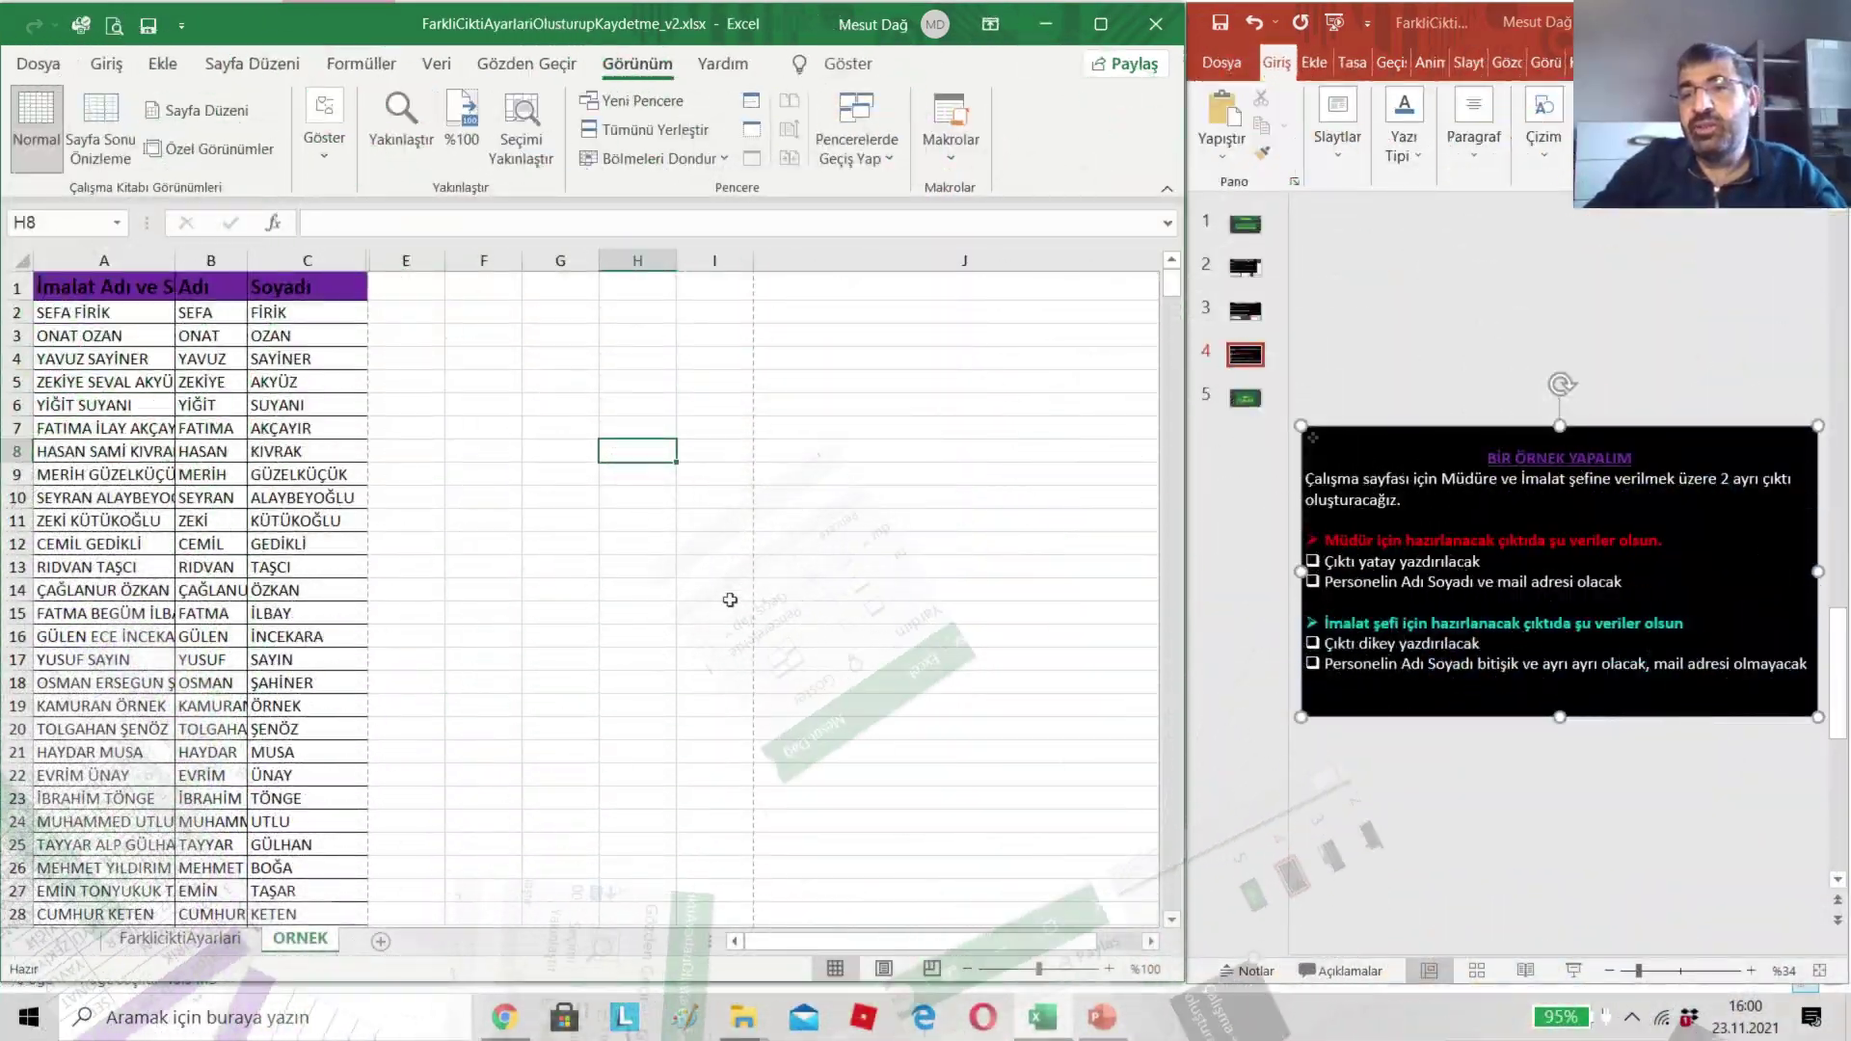
pyautogui.click(691, 645)
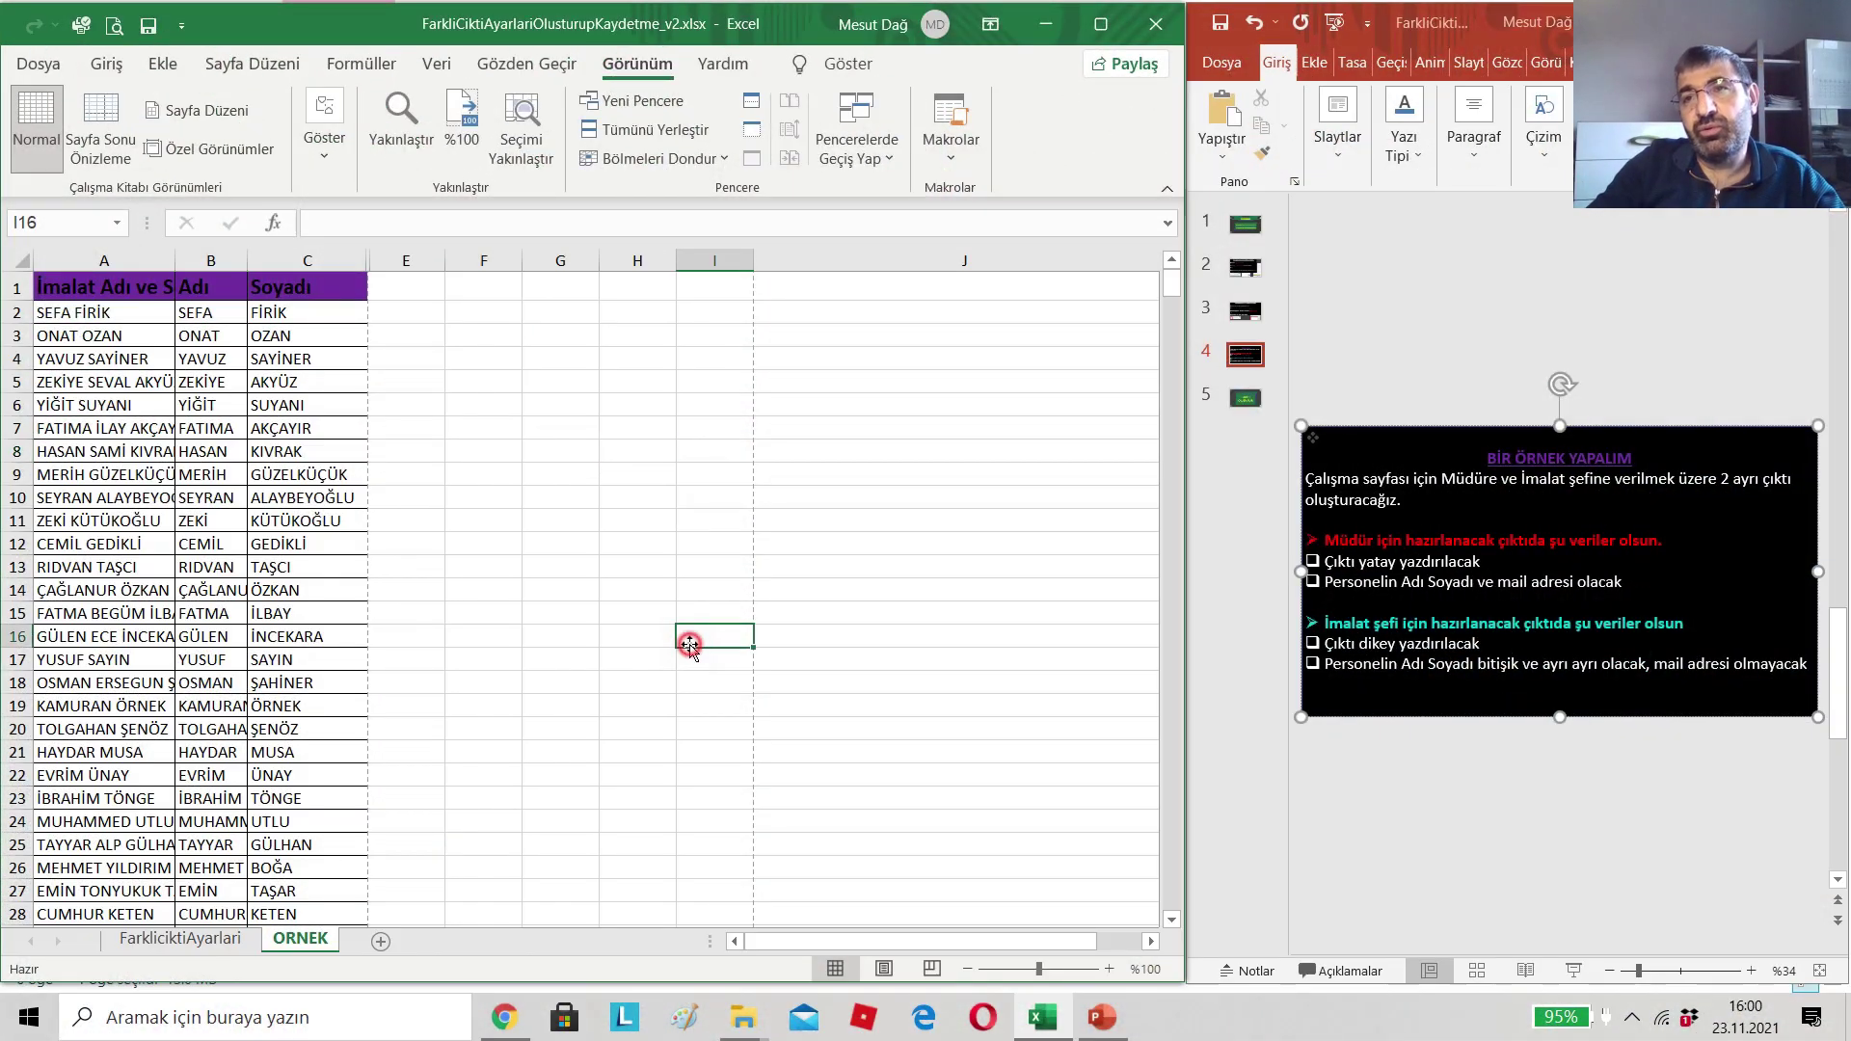
pyautogui.click(569, 495)
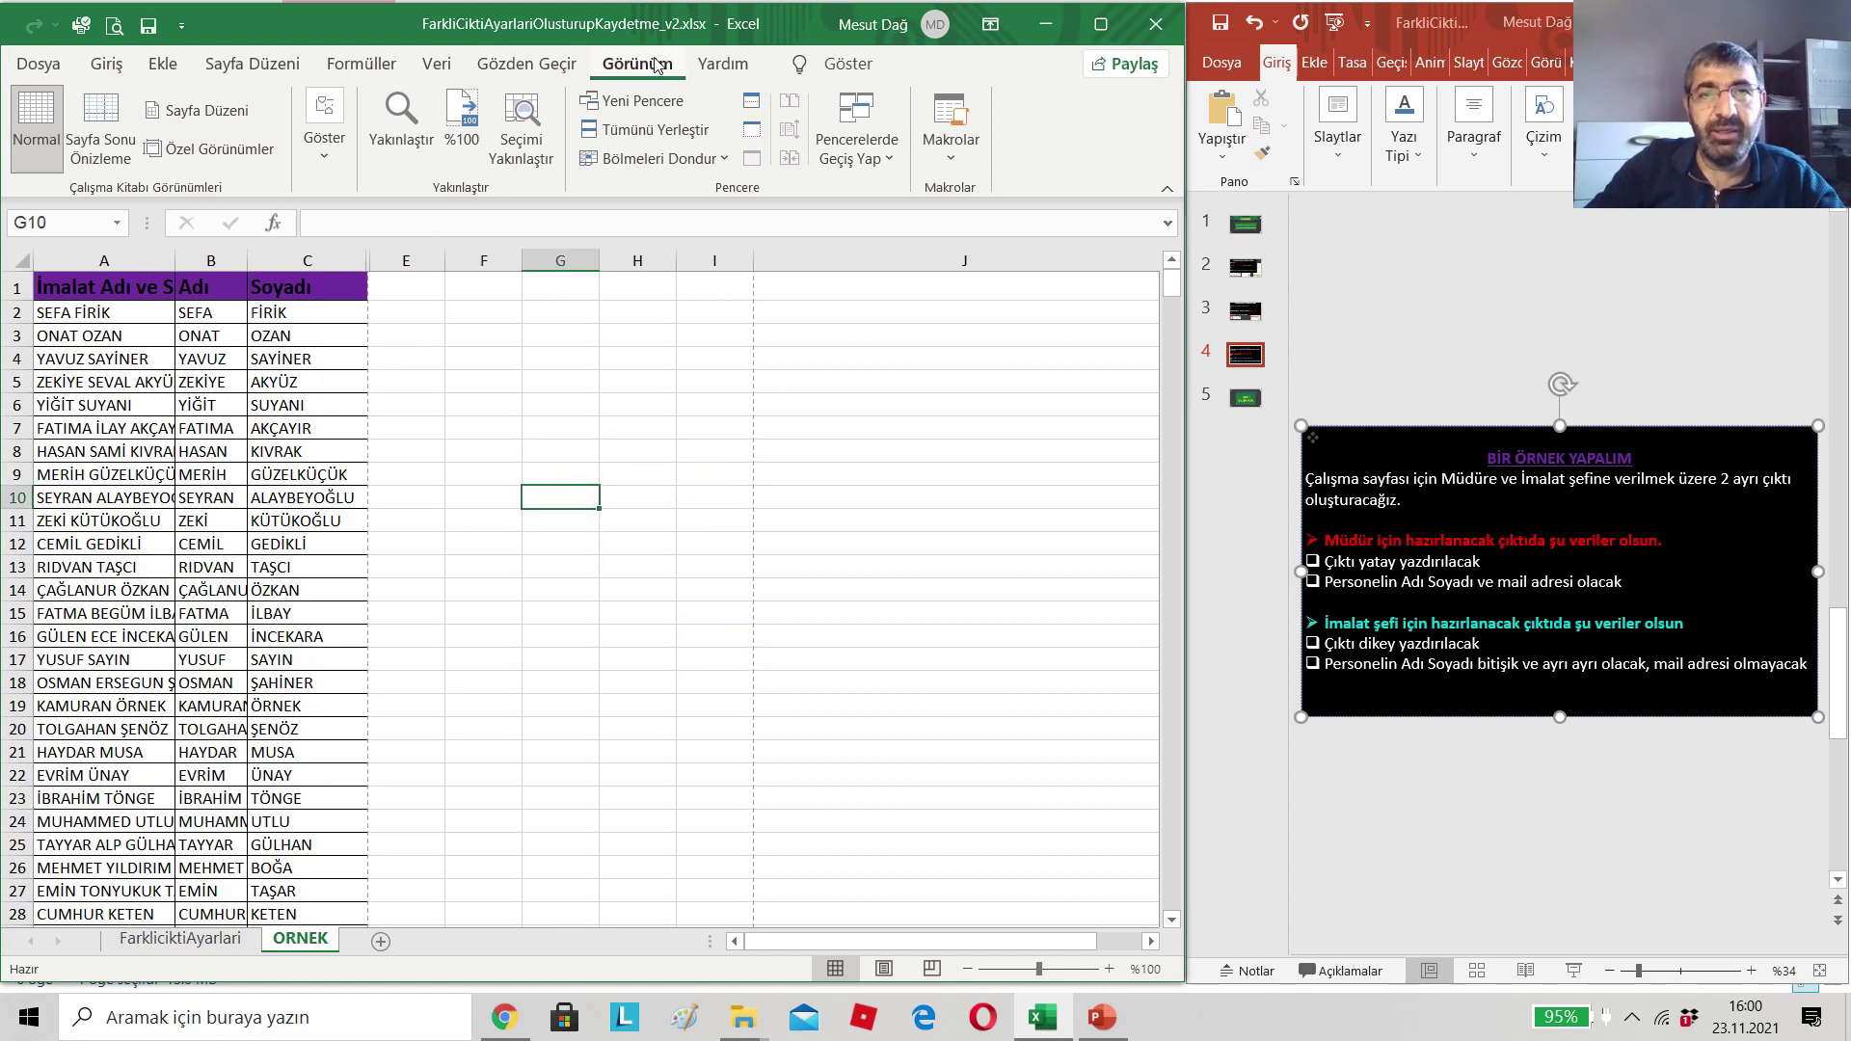
pyautogui.click(224, 149)
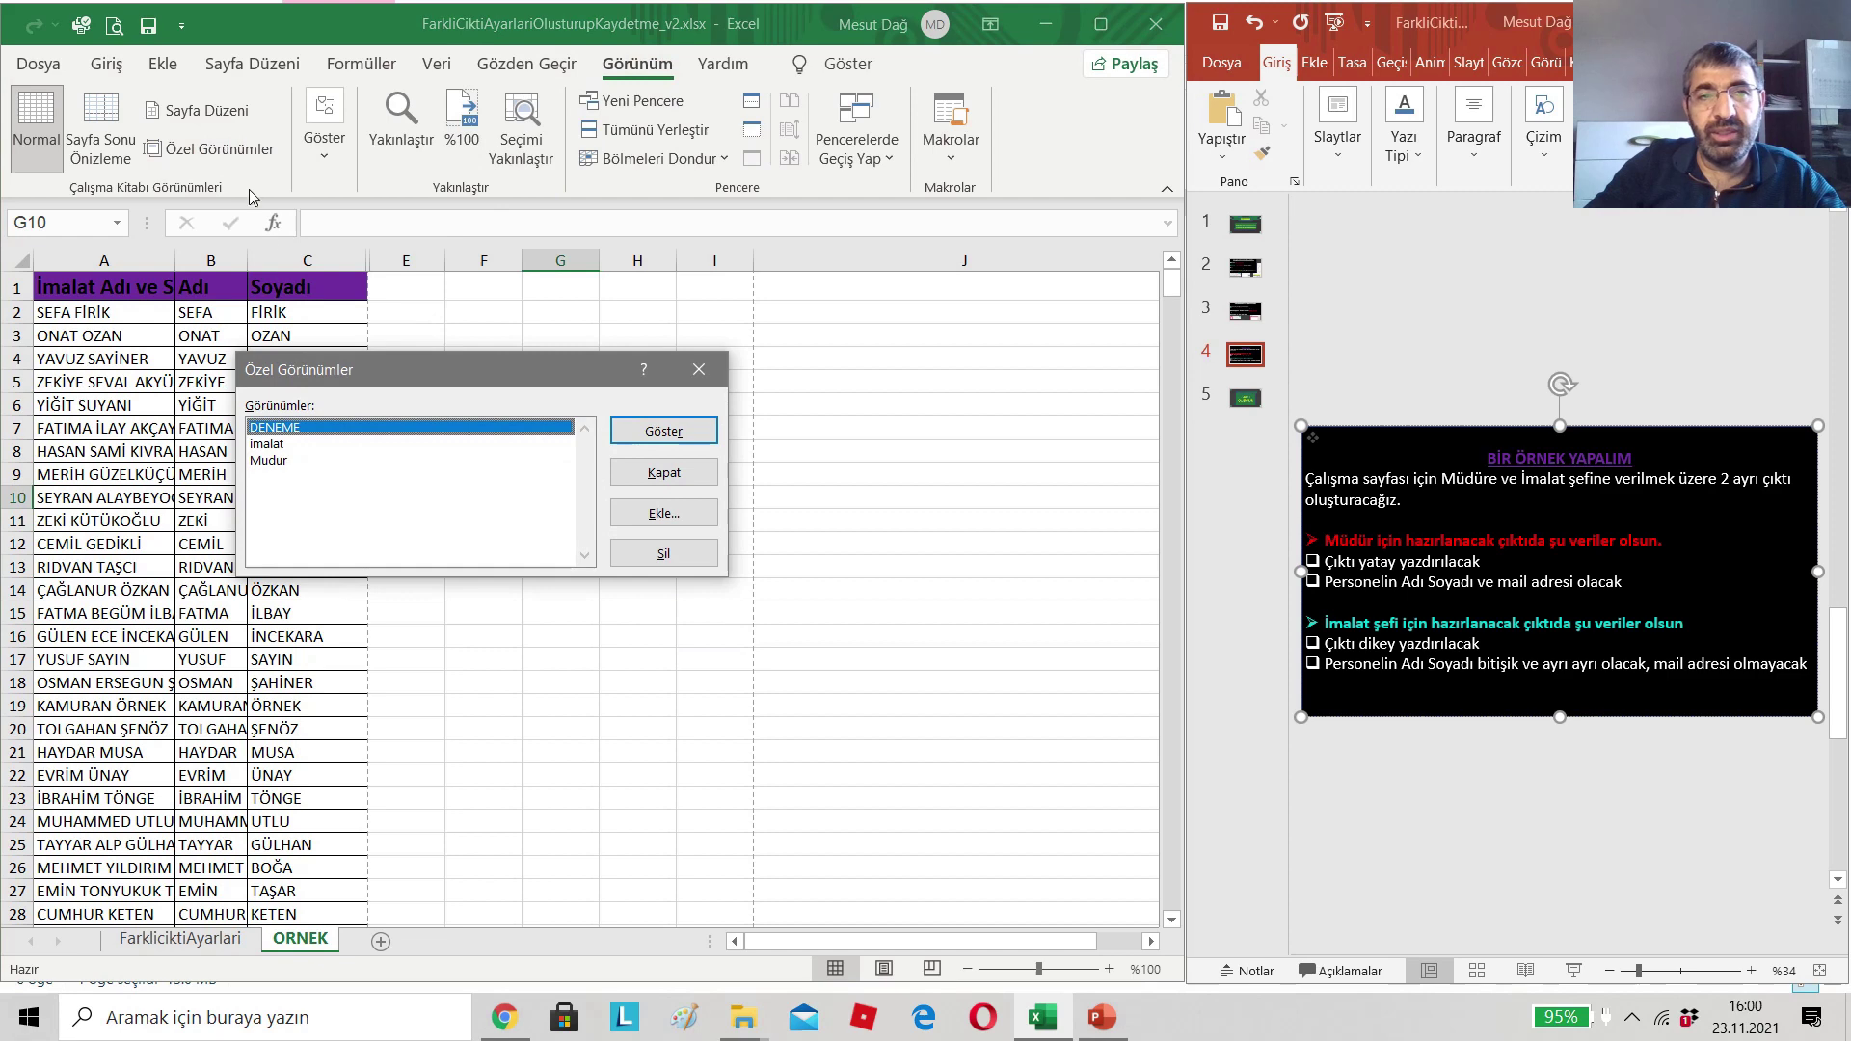
pyautogui.click(278, 463)
pyautogui.click(663, 431)
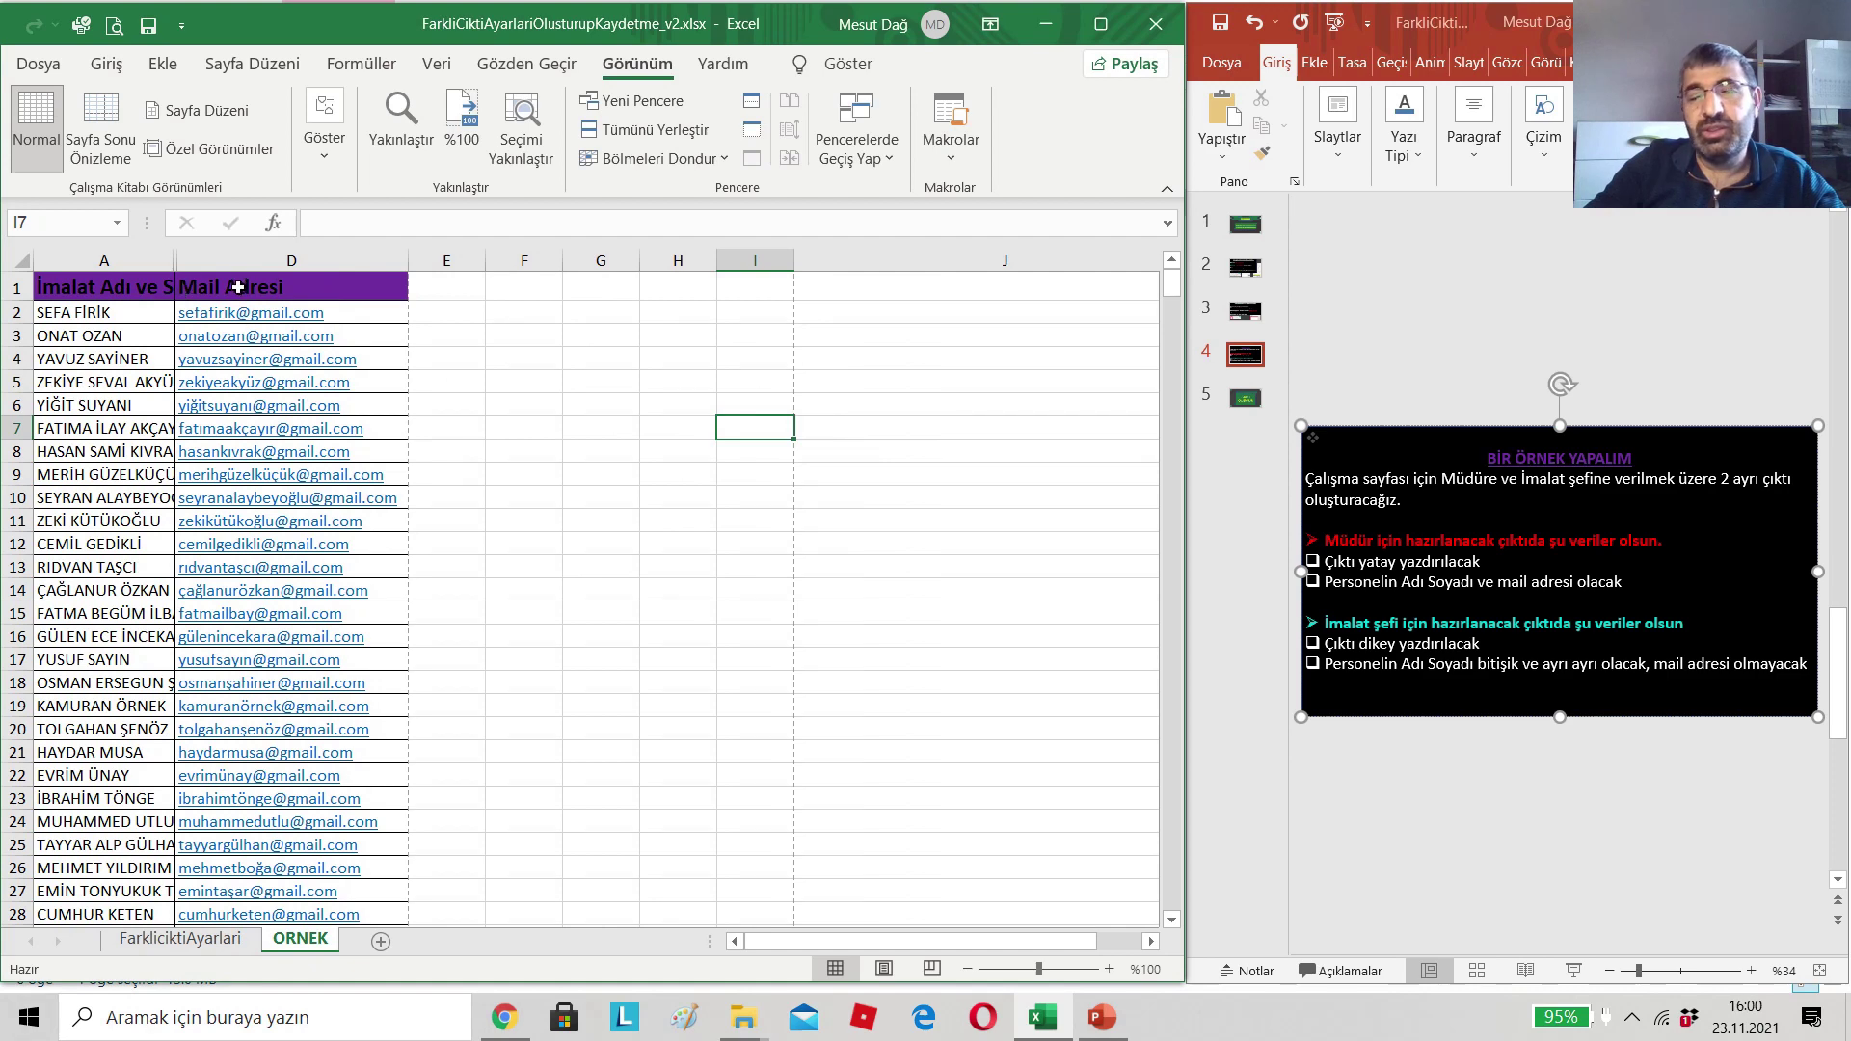
pyautogui.click(30, 66)
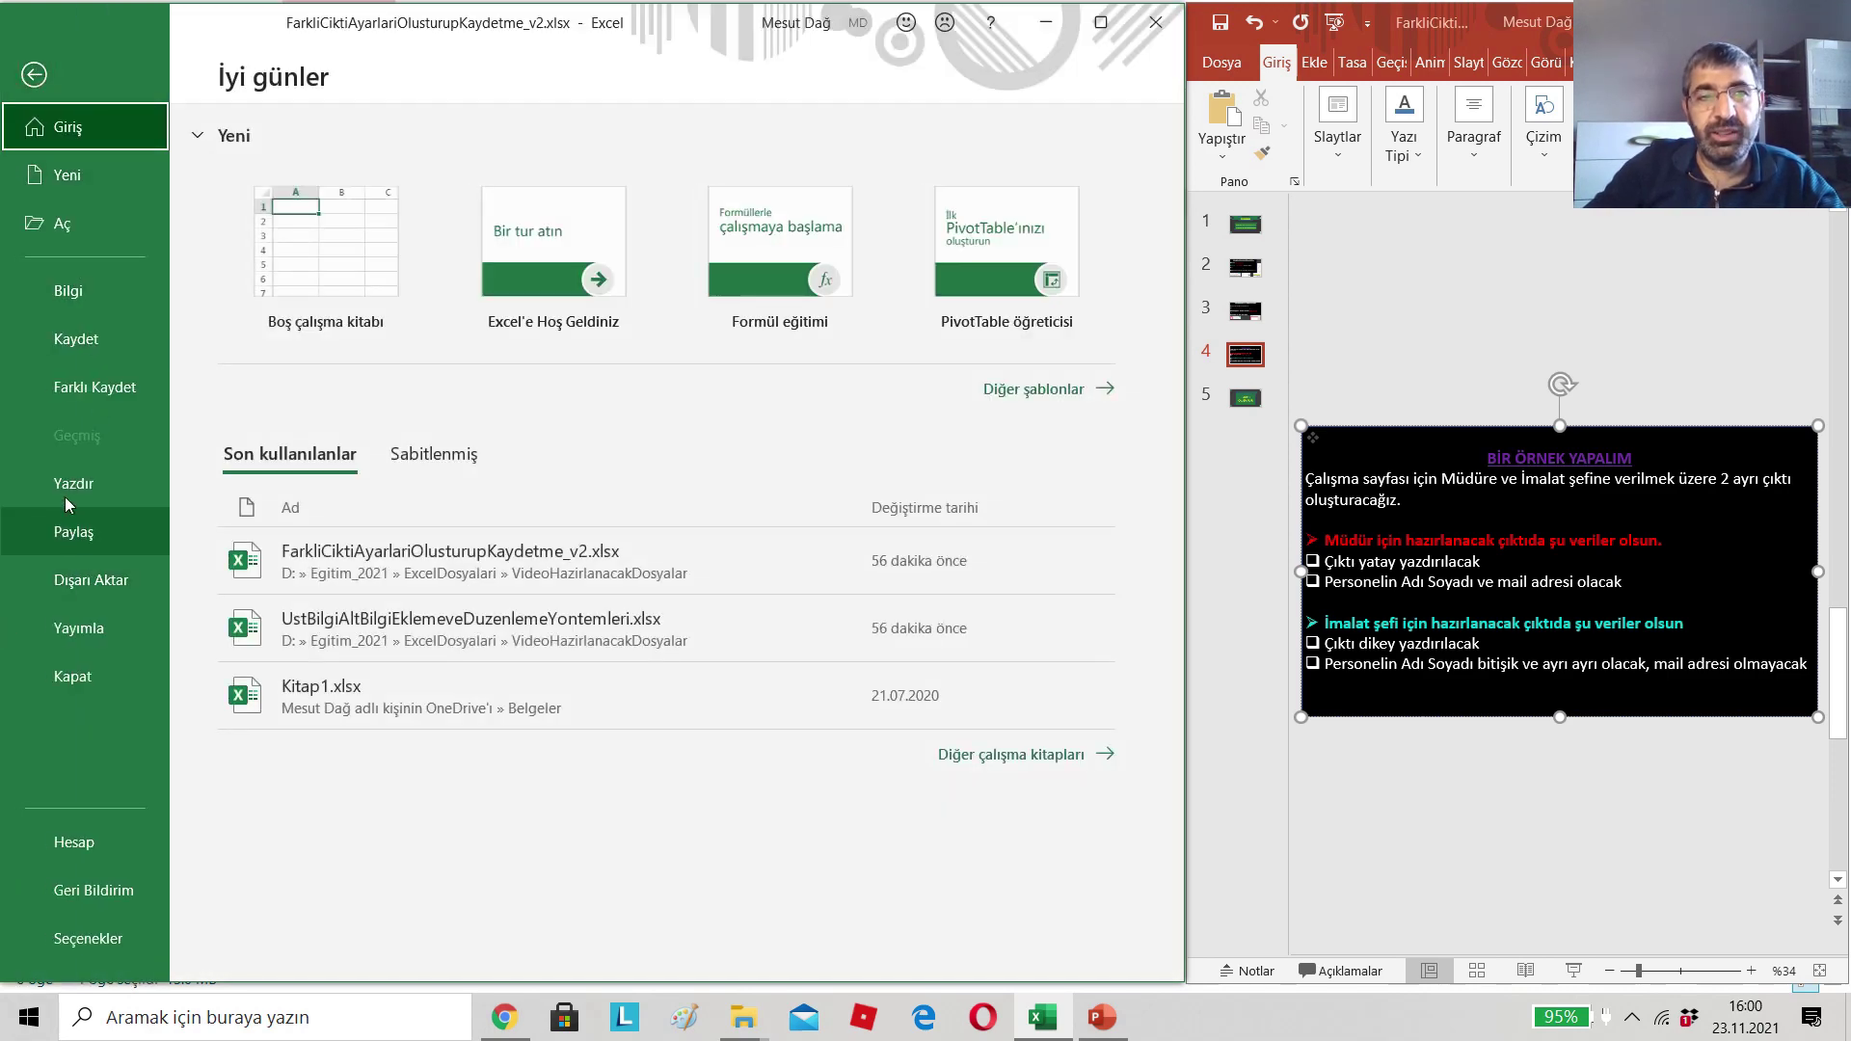
pyautogui.click(66, 485)
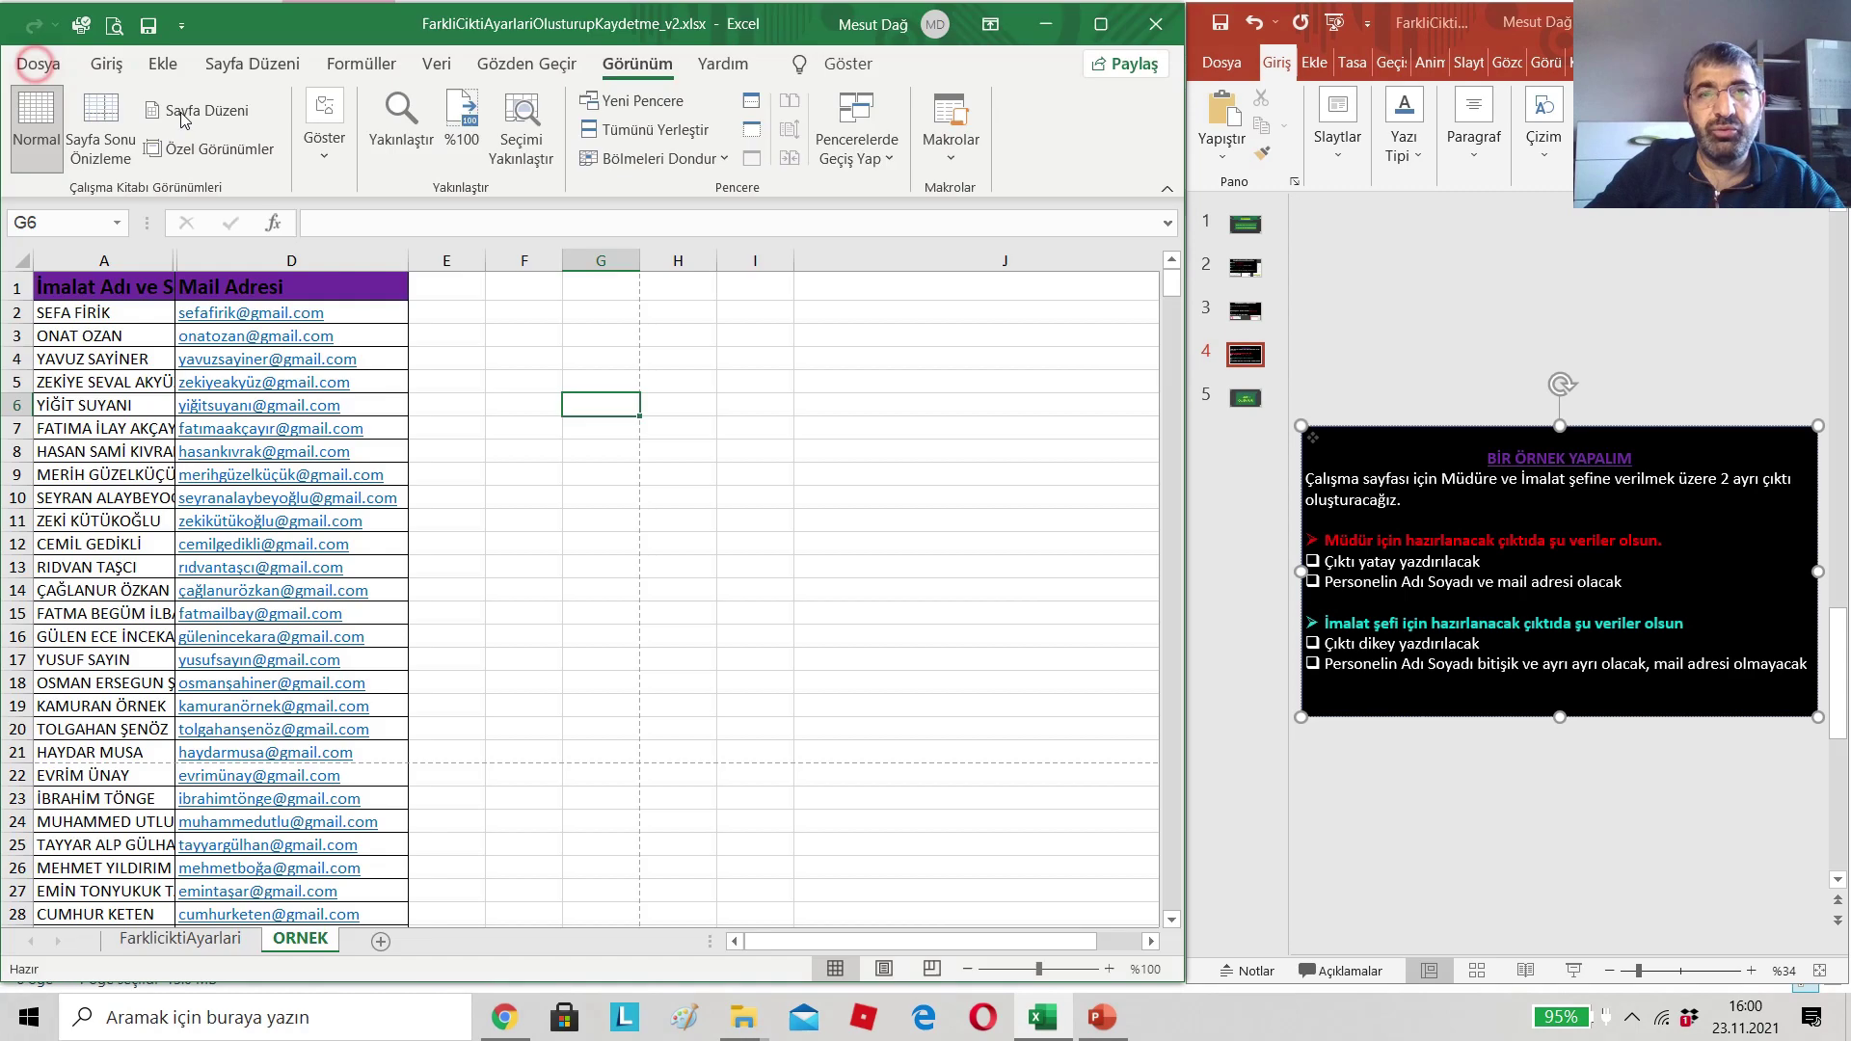
pyautogui.click(237, 153)
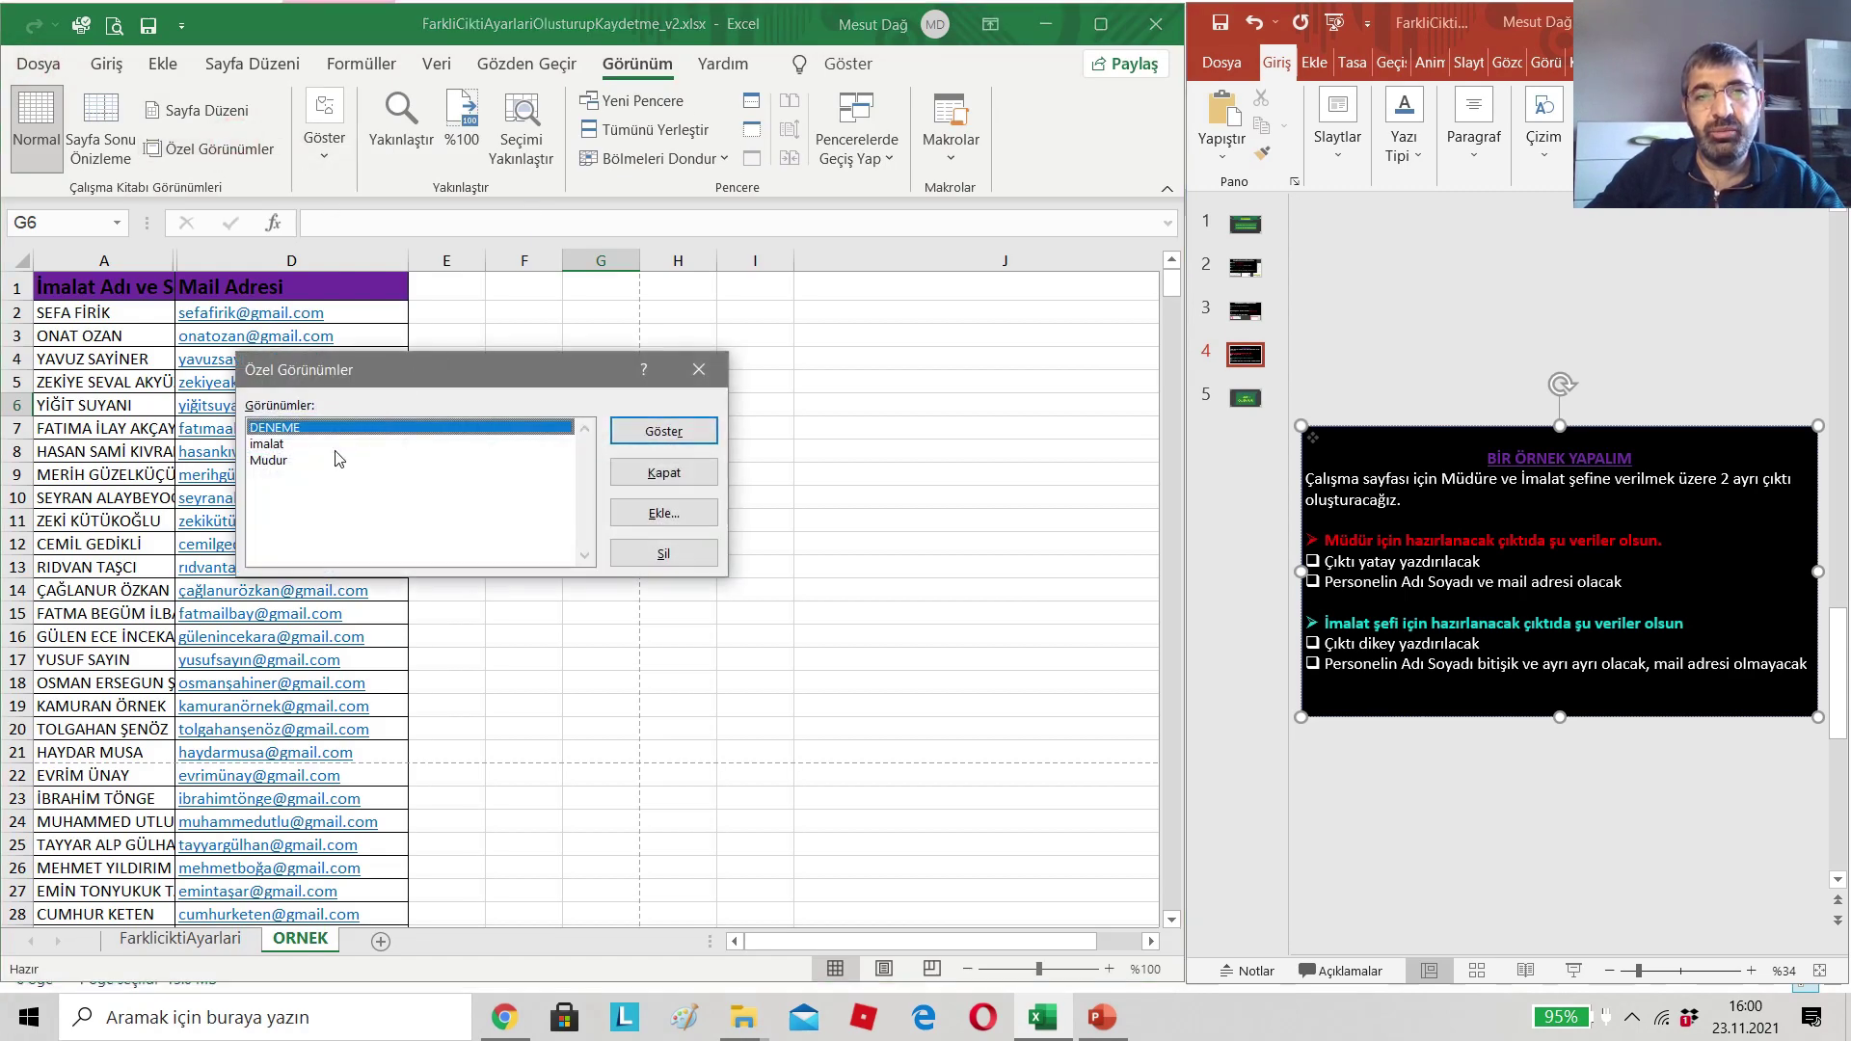
pyautogui.click(267, 445)
pyautogui.click(663, 431)
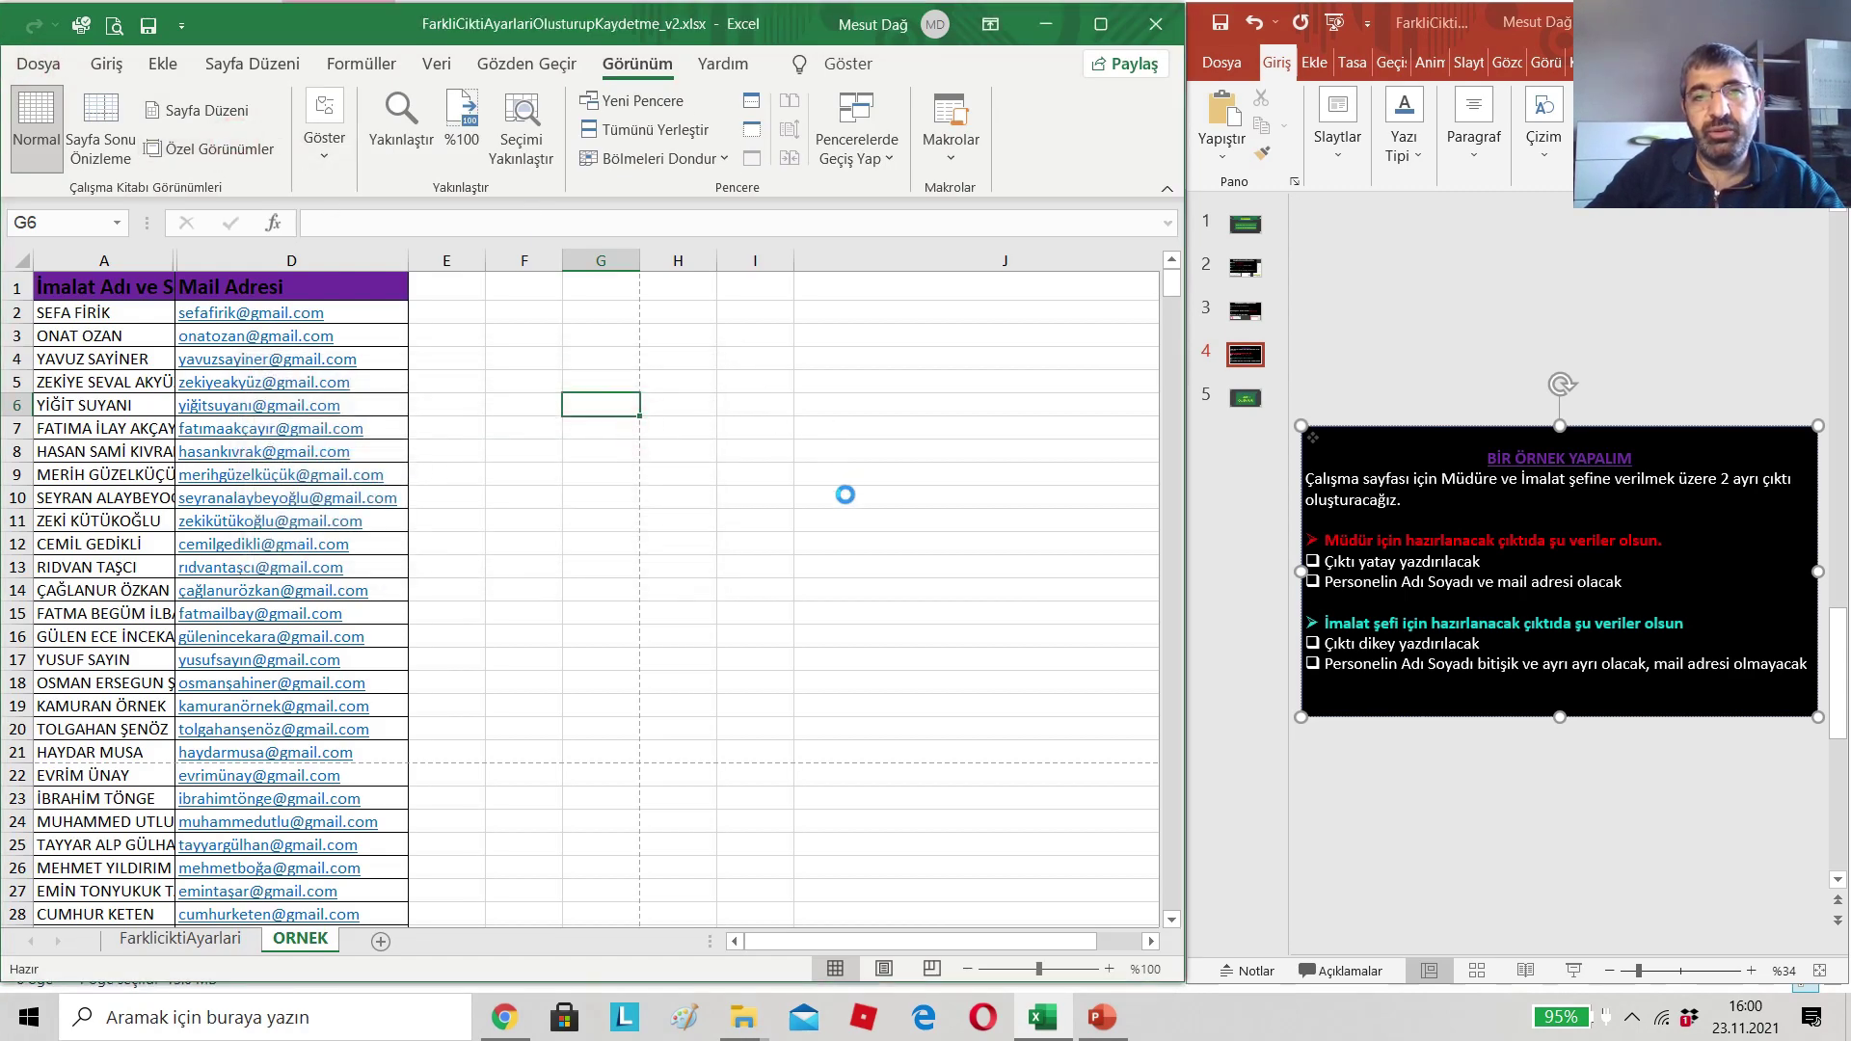
pyautogui.click(631, 385)
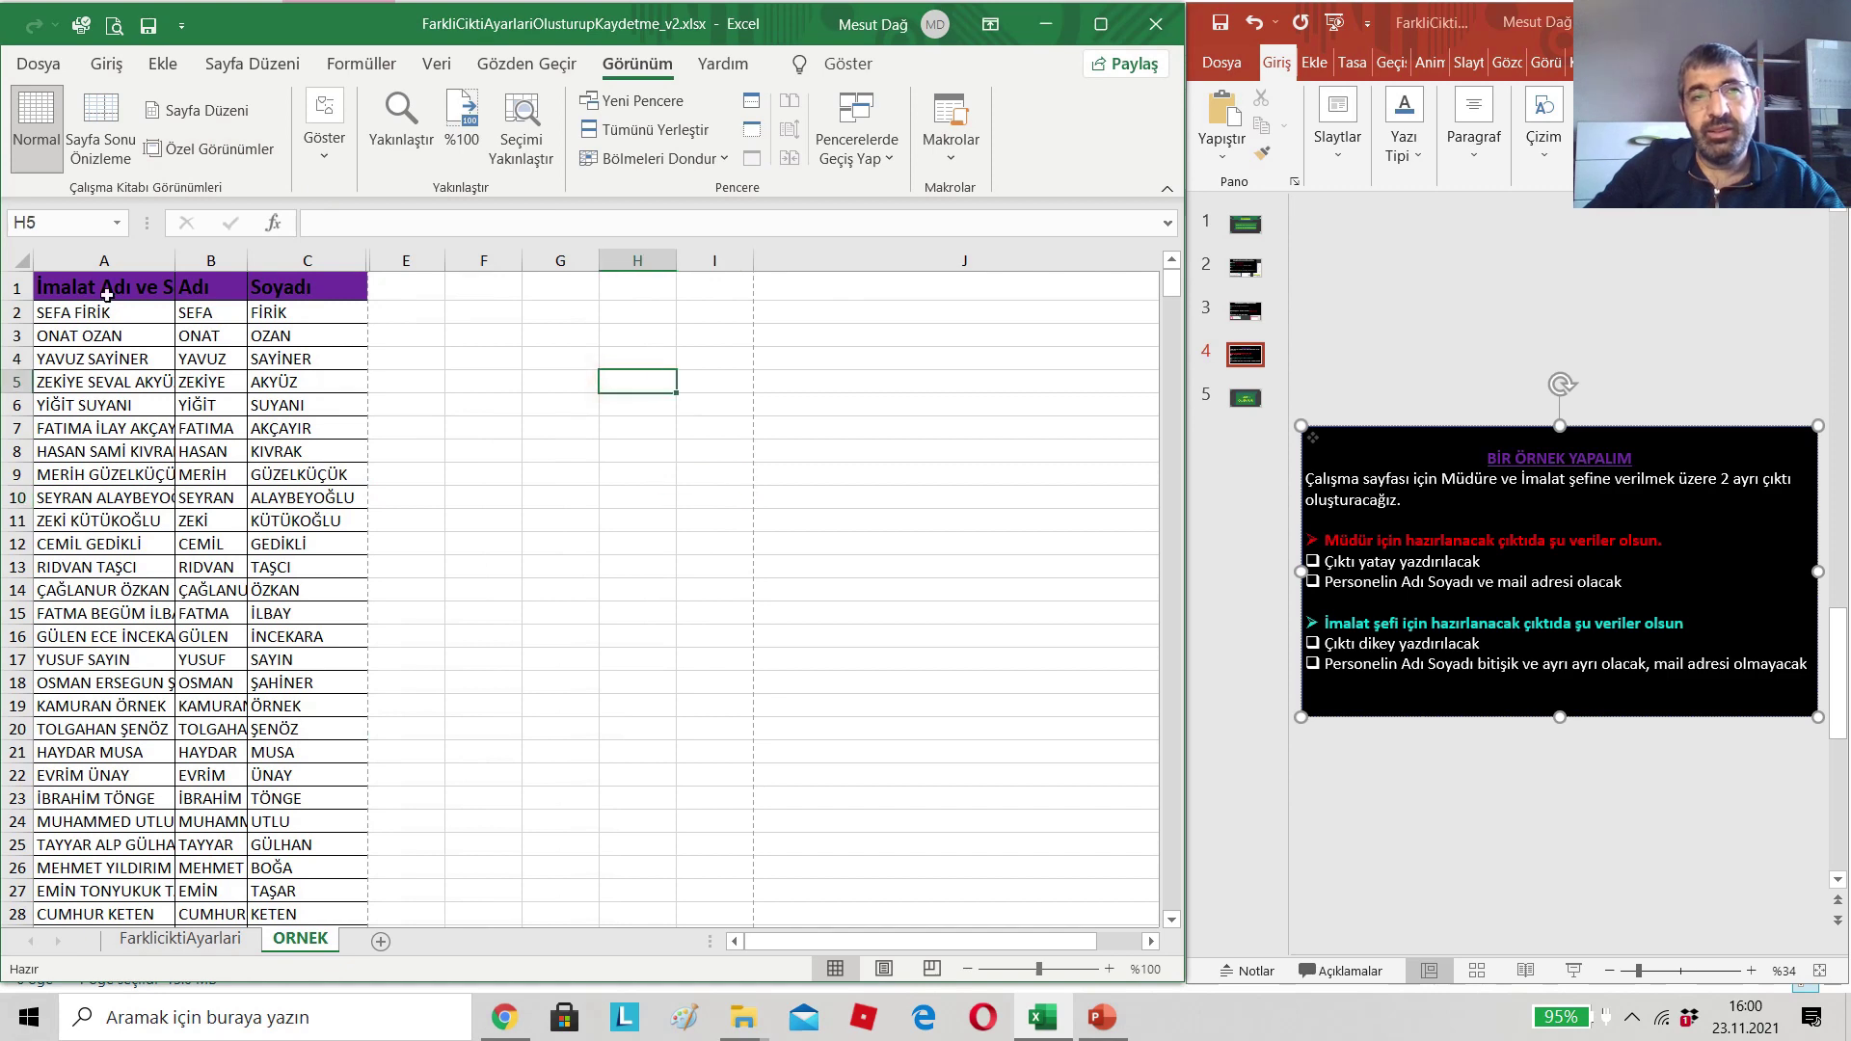
pyautogui.click(190, 283)
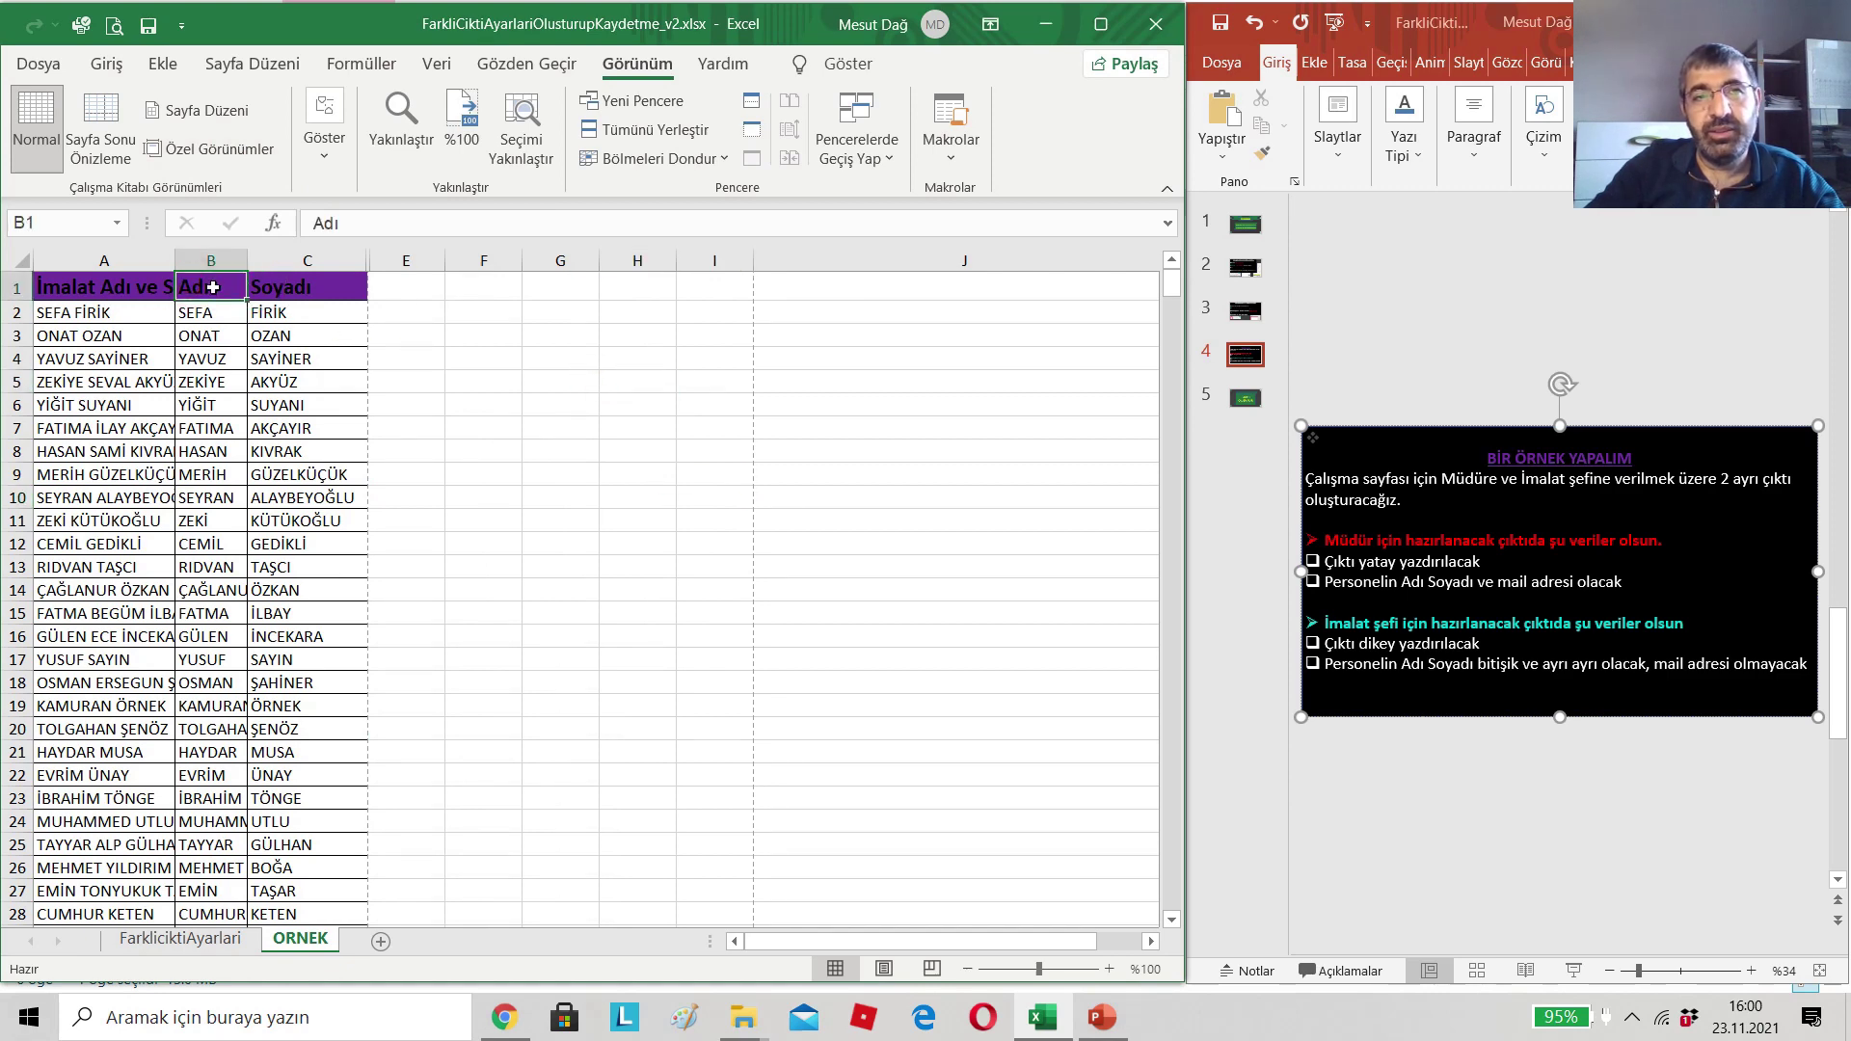
pyautogui.click(316, 298)
pyautogui.click(421, 289)
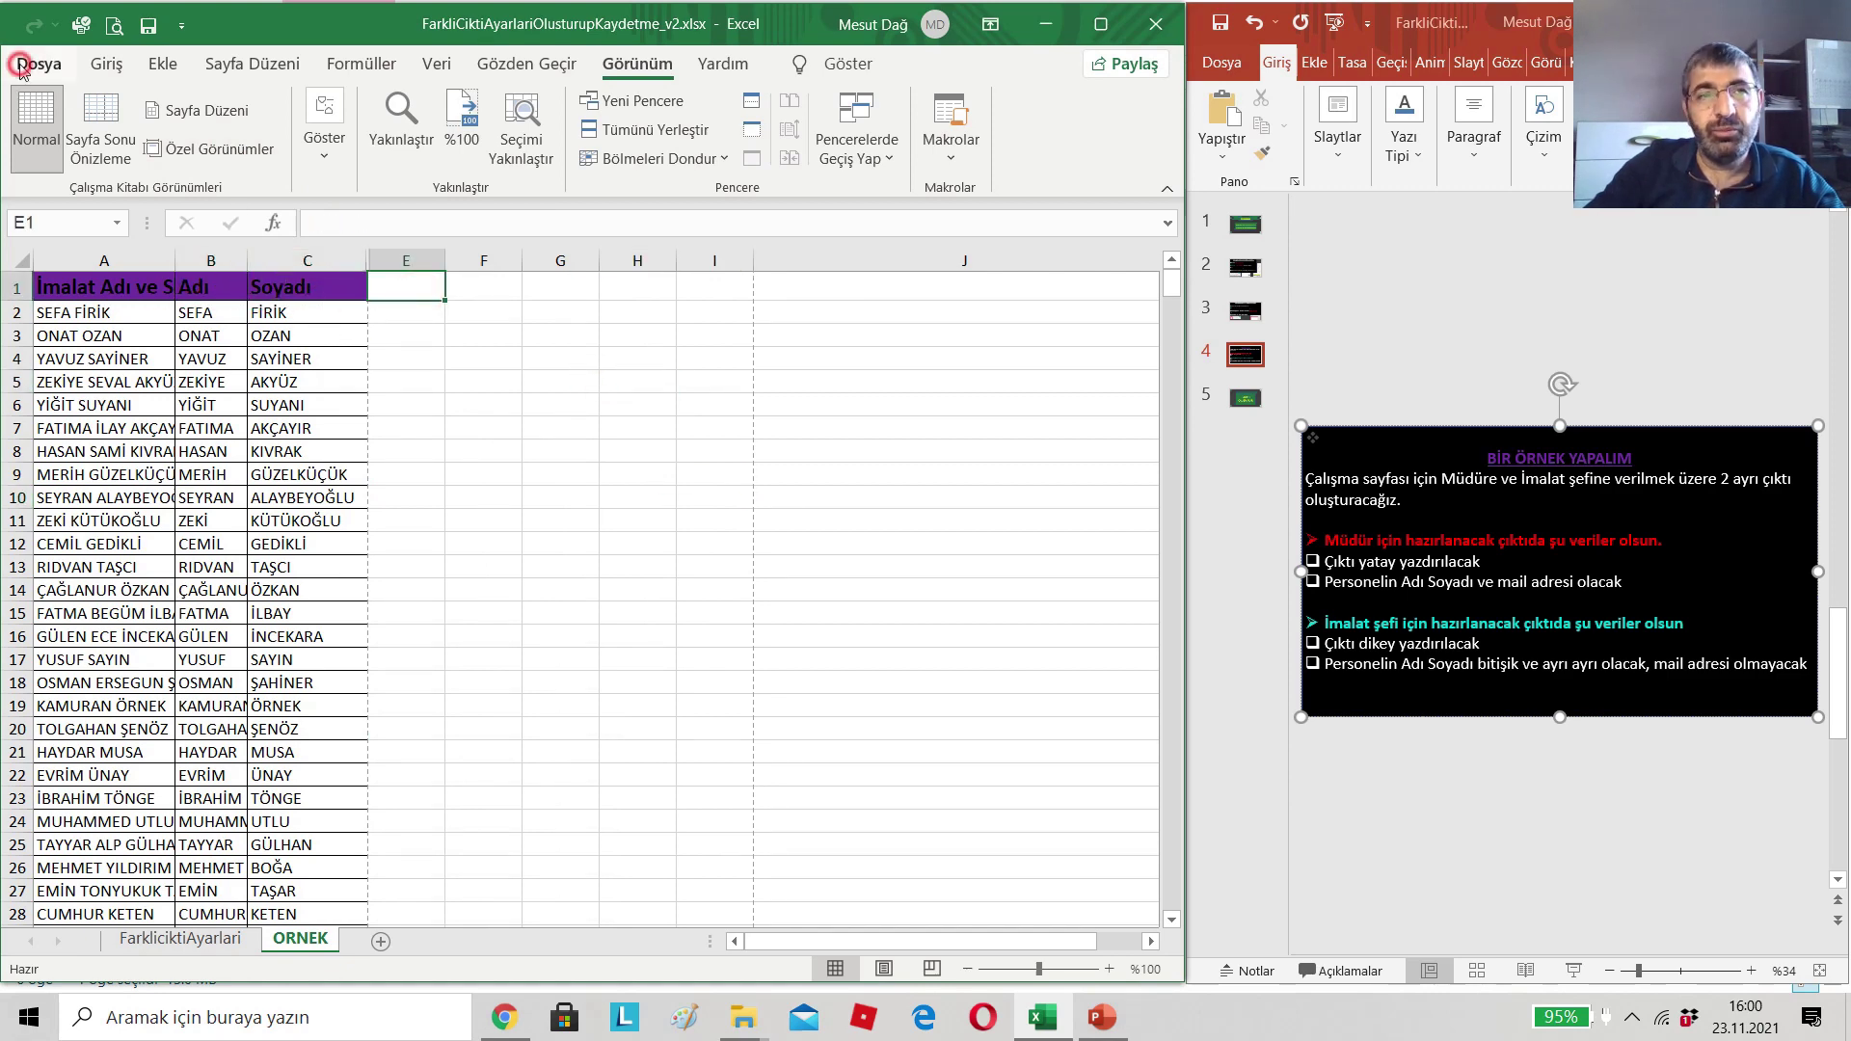
pyautogui.click(37, 64)
pyautogui.click(94, 487)
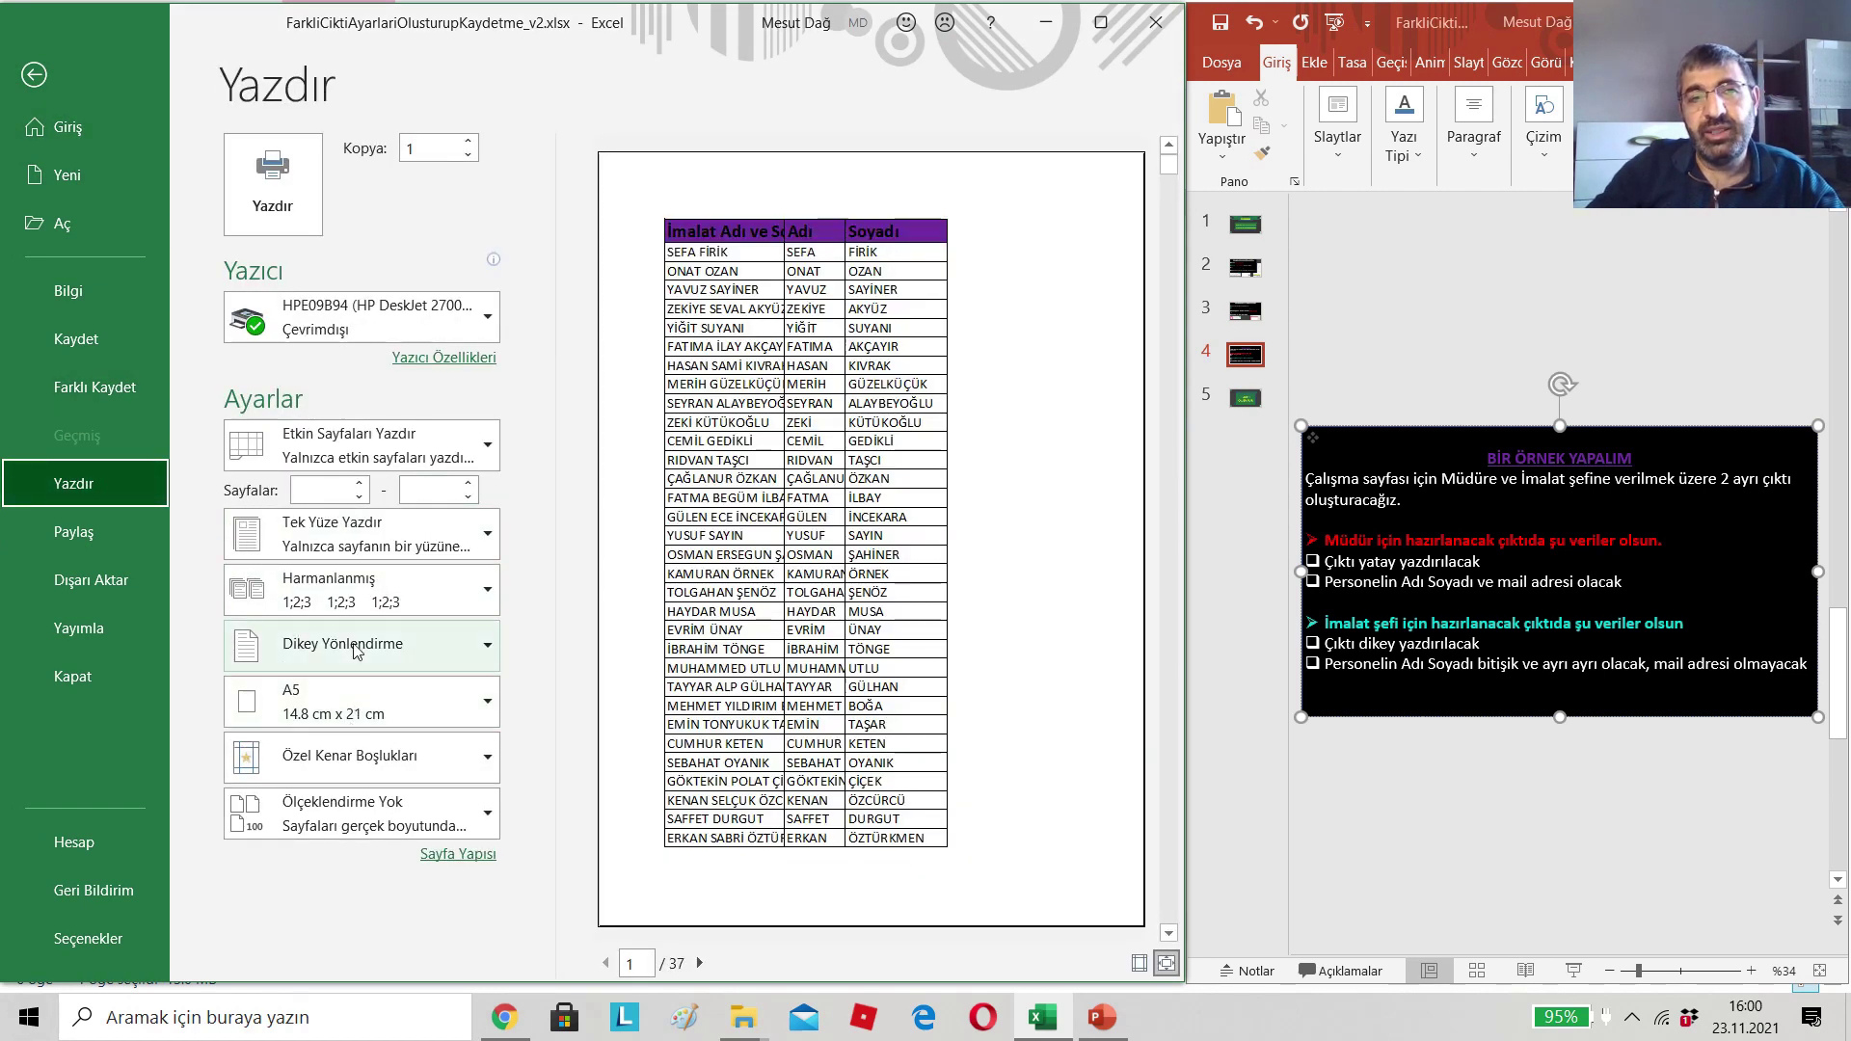
pyautogui.click(35, 74)
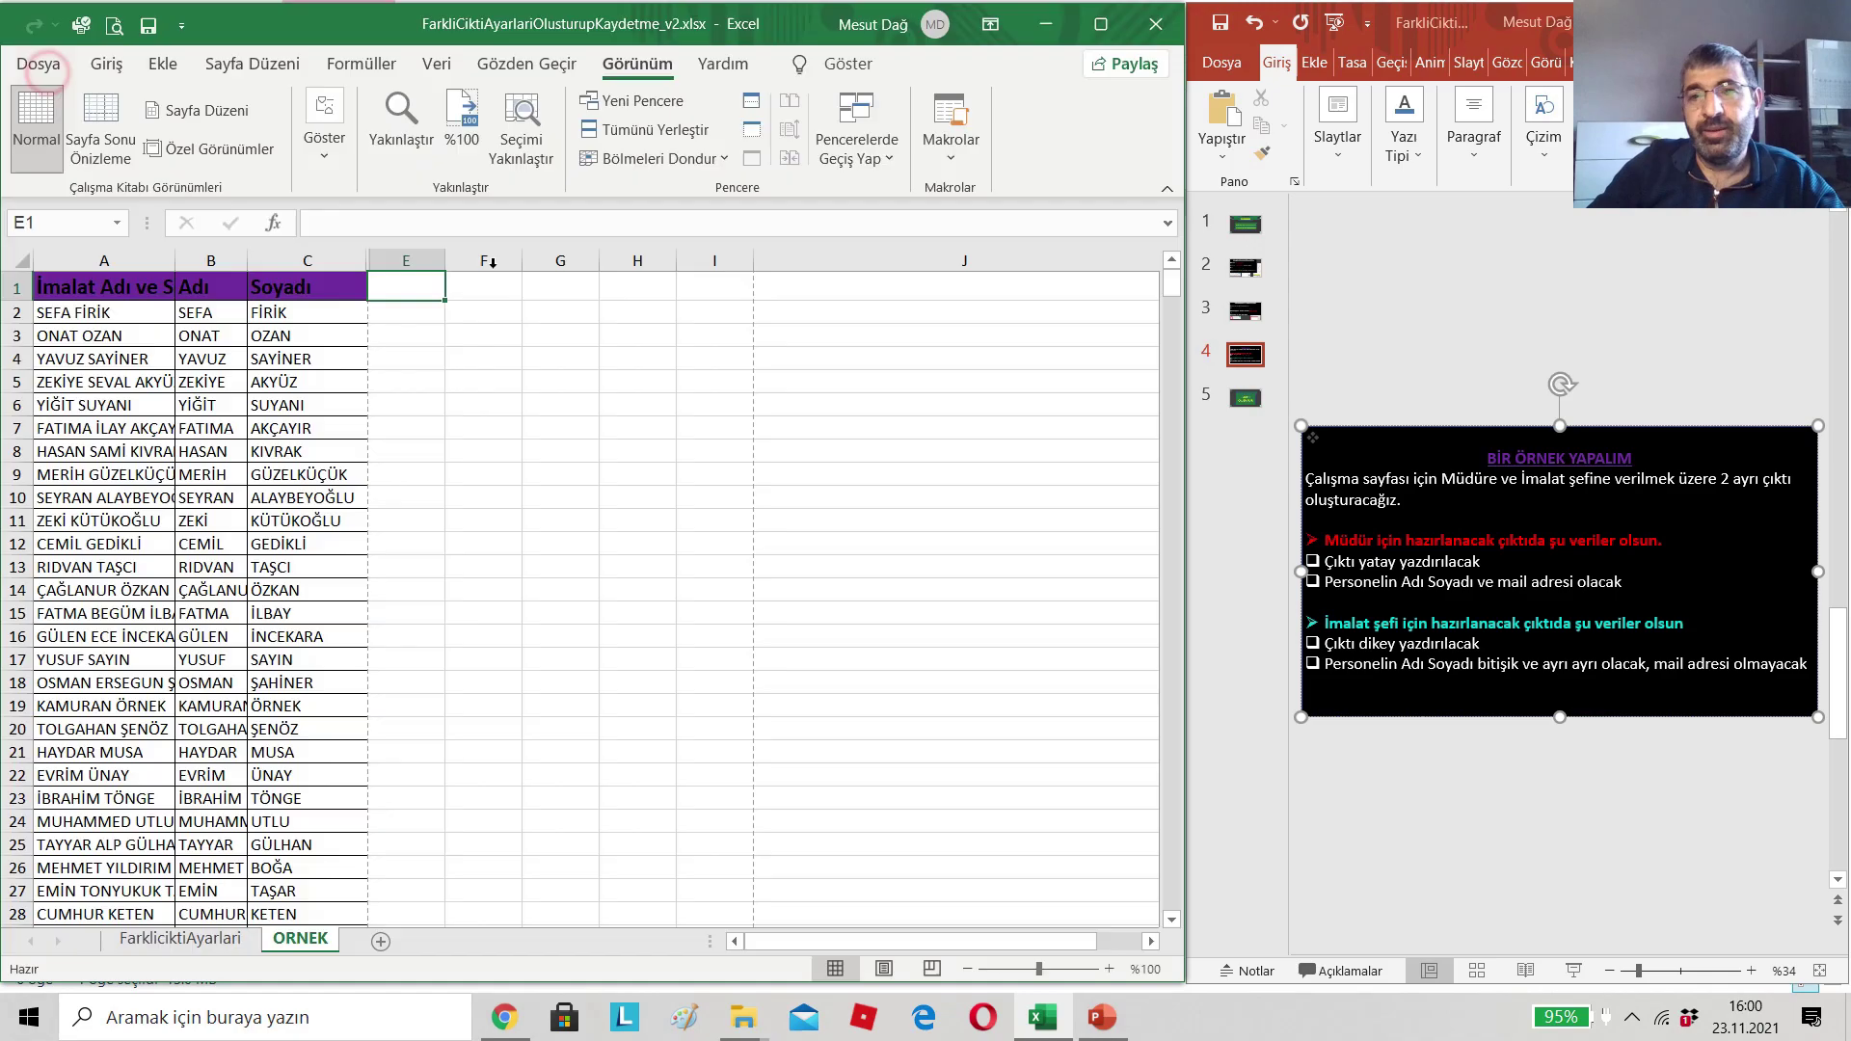